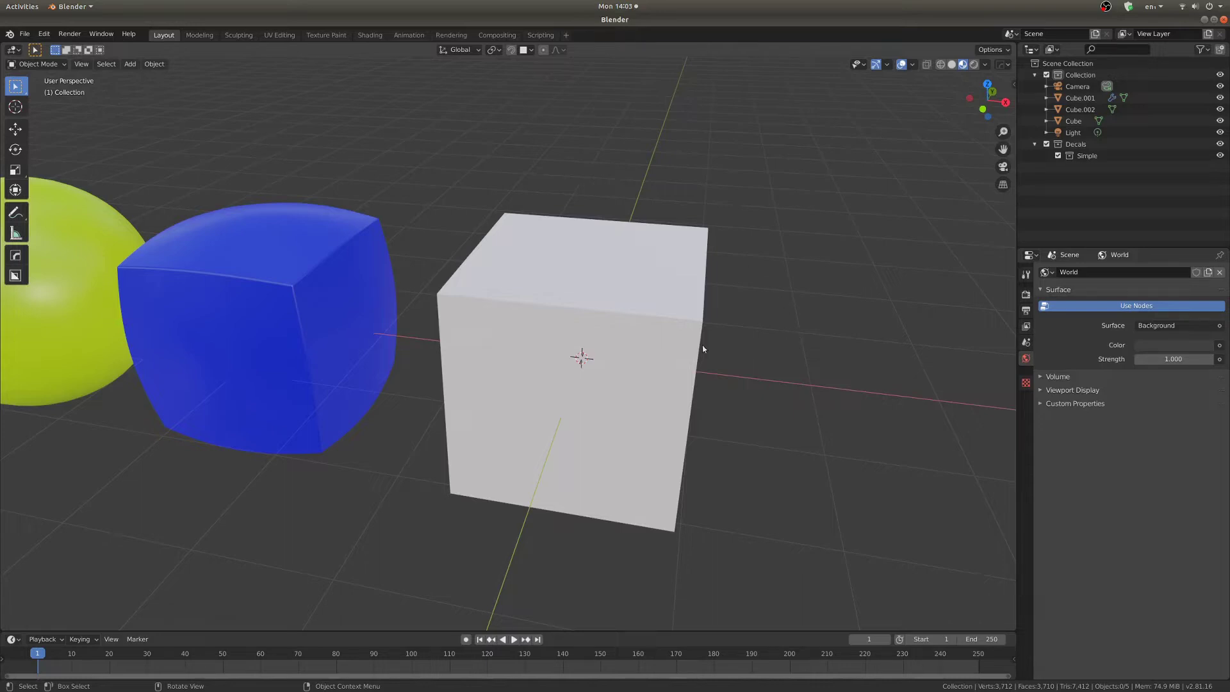
Orbit around the cubes, try an Examples decal, then select the white cube as the target
middle_click_drag(651, 335, 677, 345)
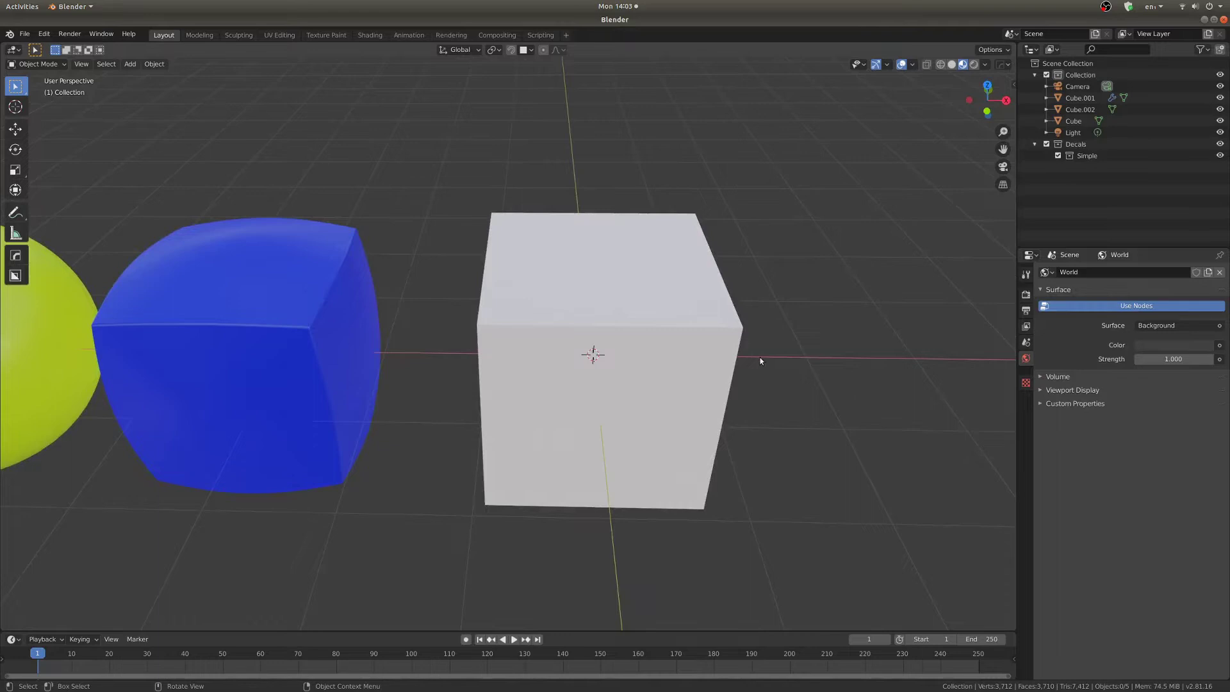
middle_click_drag(761, 362, 765, 336)
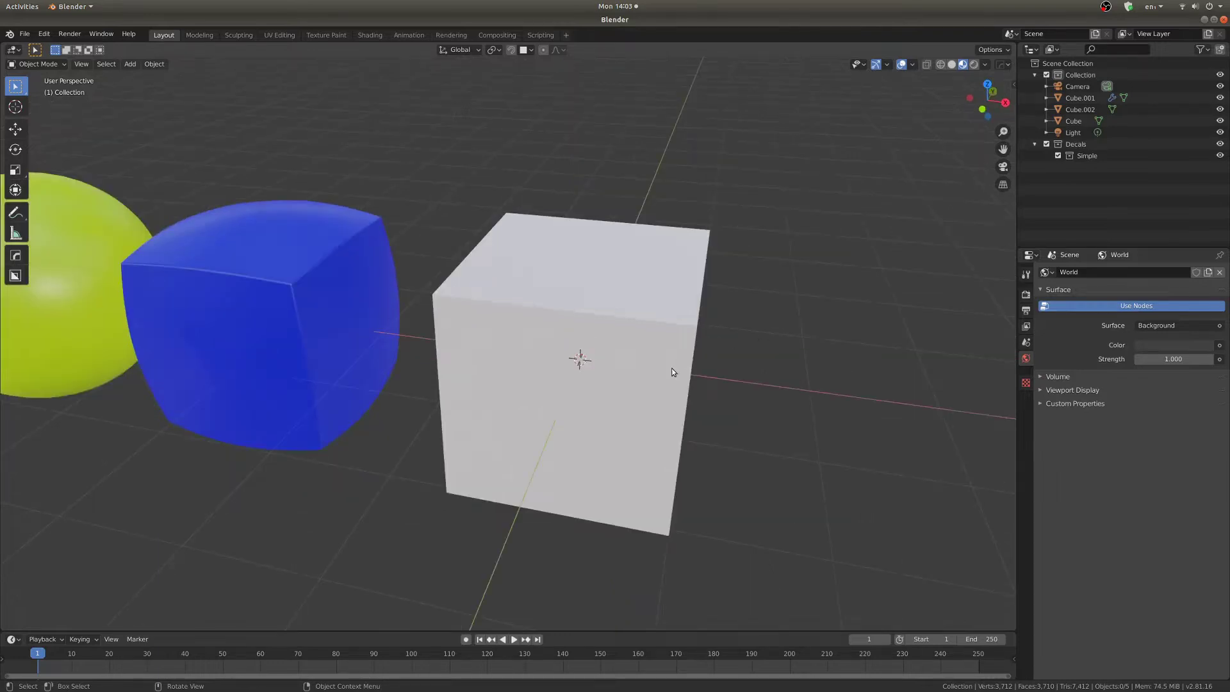
scroll(658, 351, "up", 2)
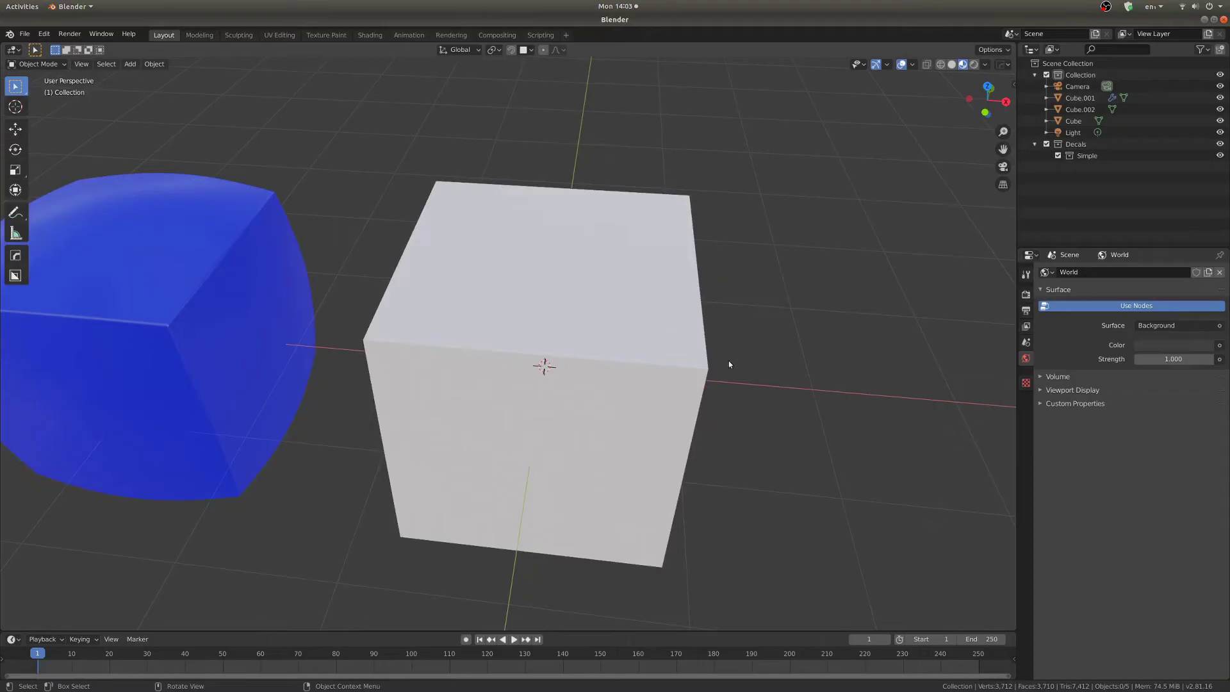
middle_click_drag(694, 305, 660, 293)
key("d")
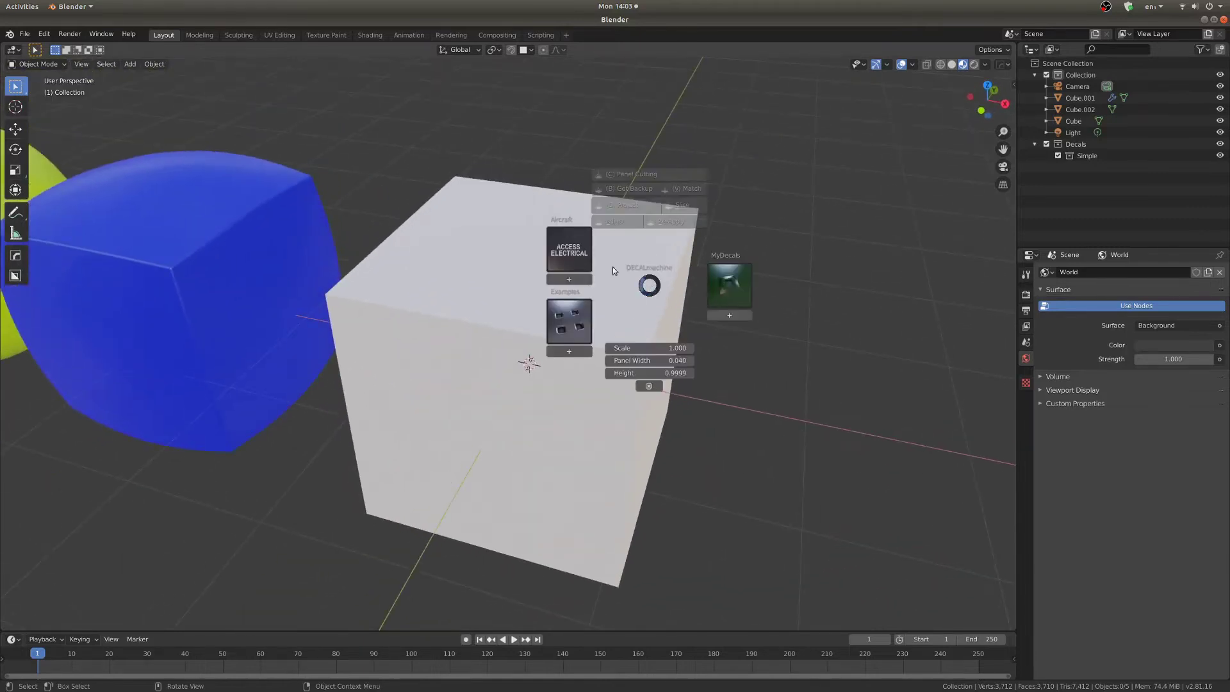
left_click(474, 332)
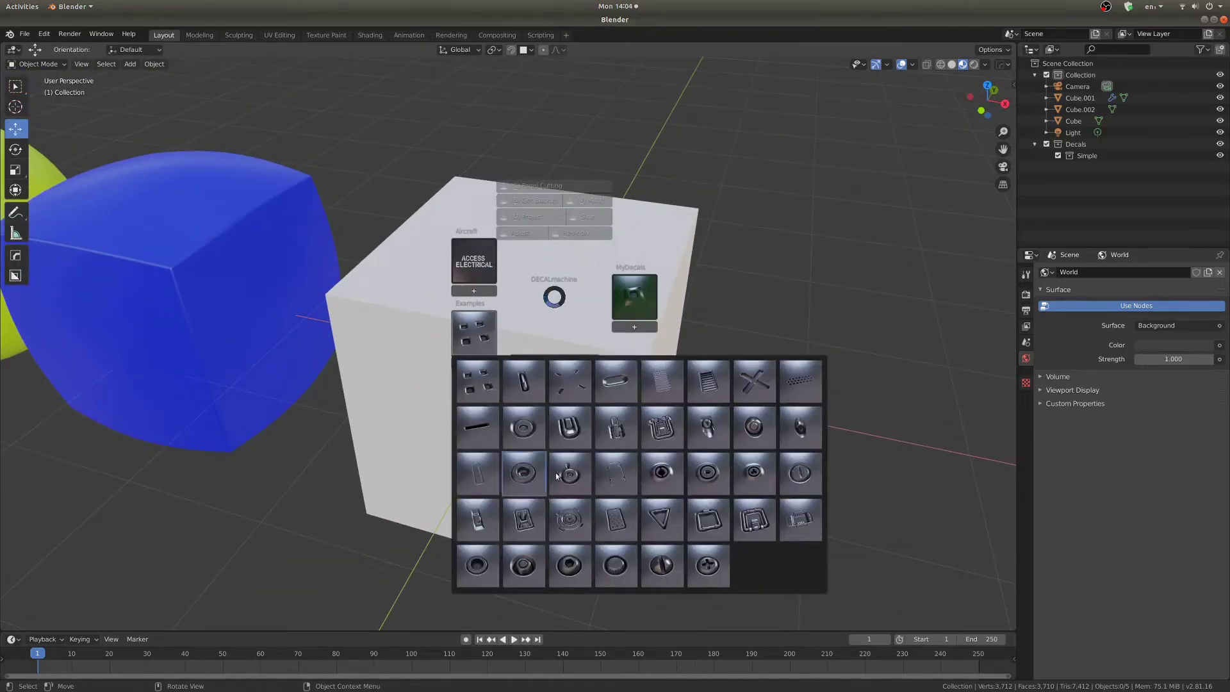
left_click(662, 475)
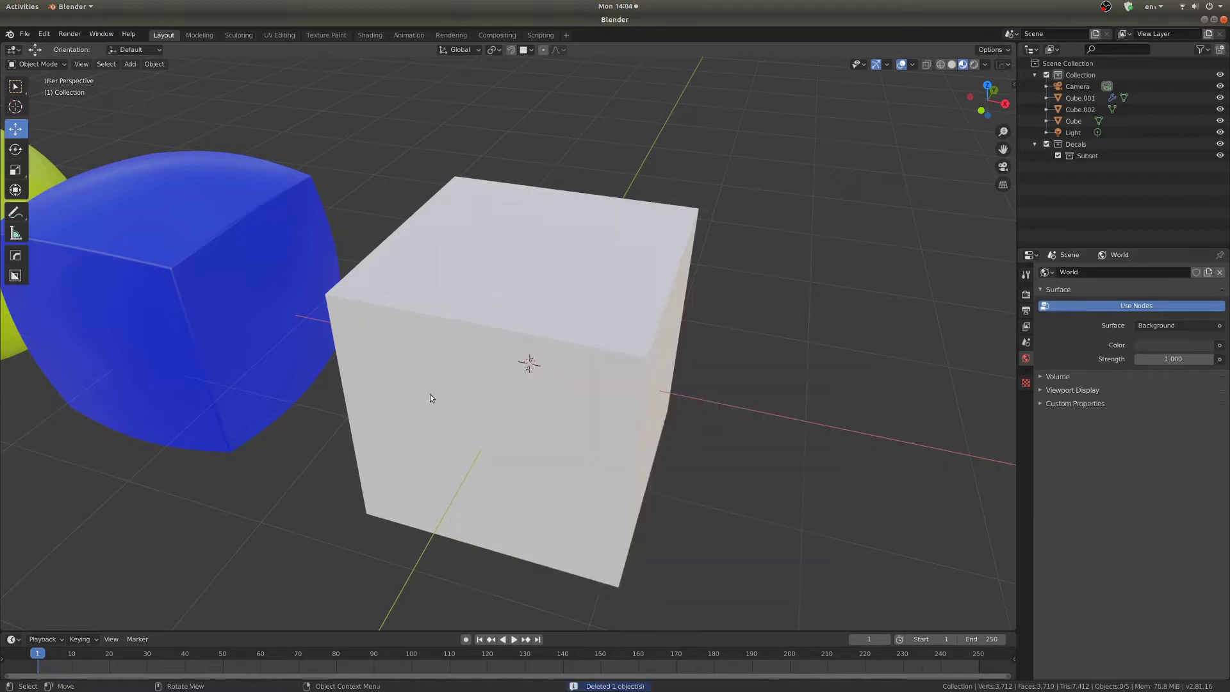
left_click(530, 352)
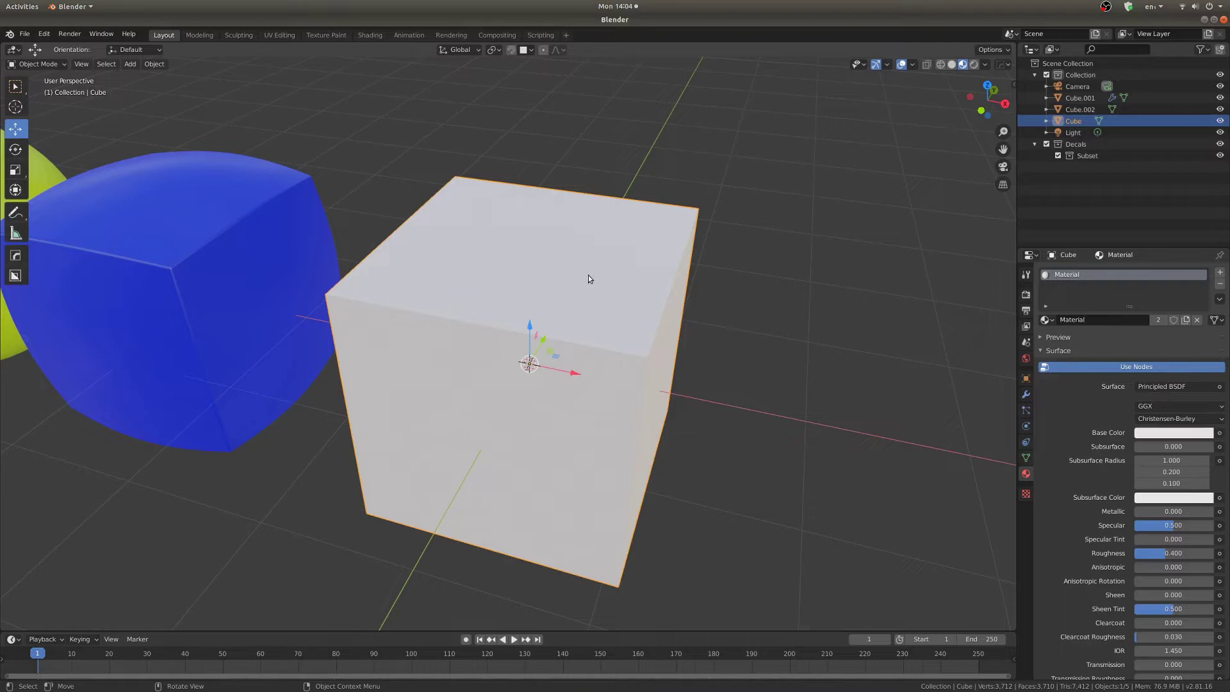
Insert the round Examples_021 decal from the Examples library onto the white cube's top
key("d")
left_click(508, 310)
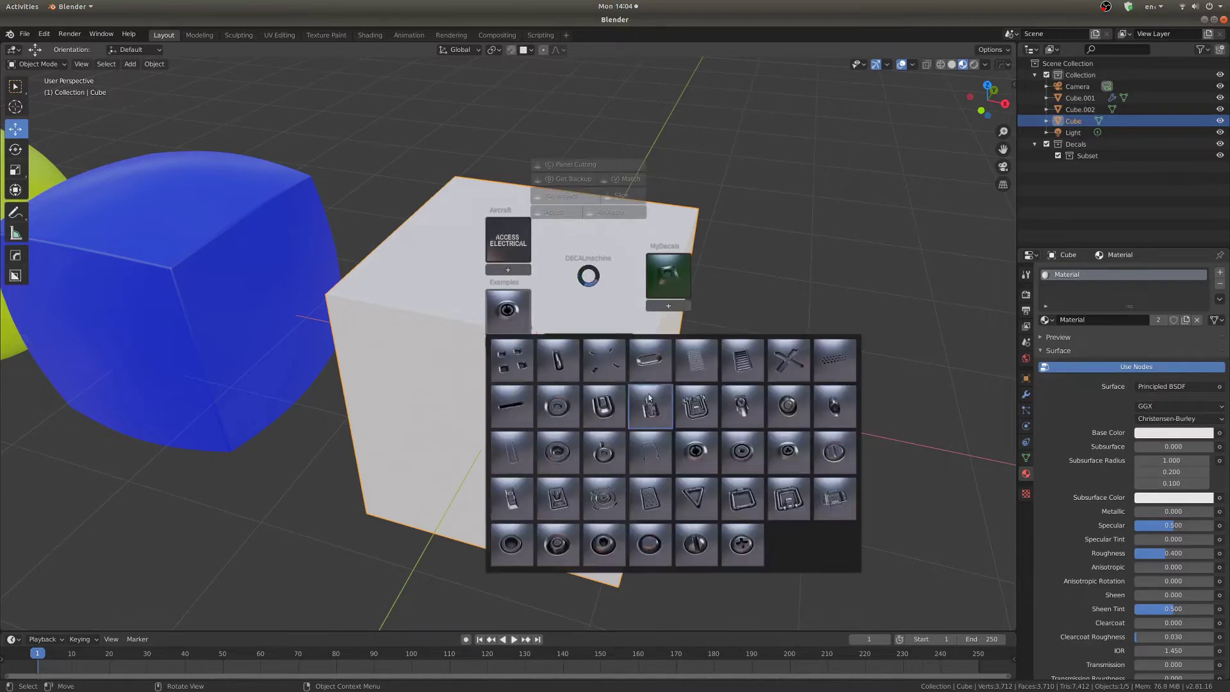
left_click(687, 456)
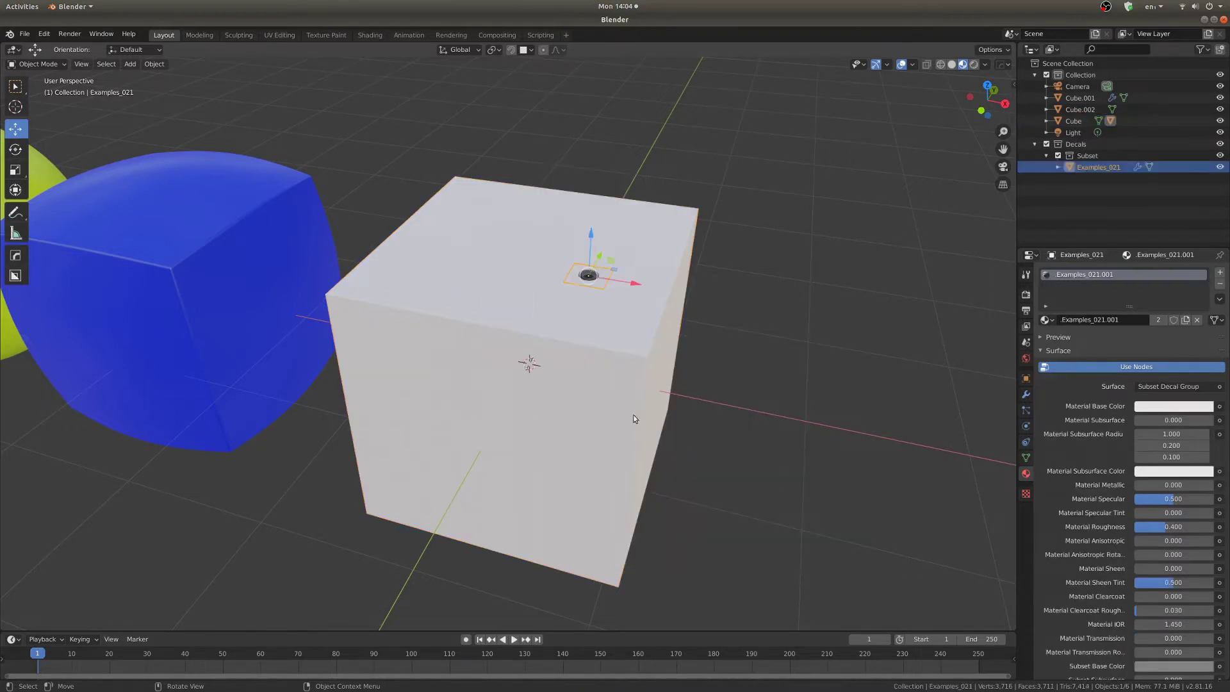
scroll(583, 293, "up", 5)
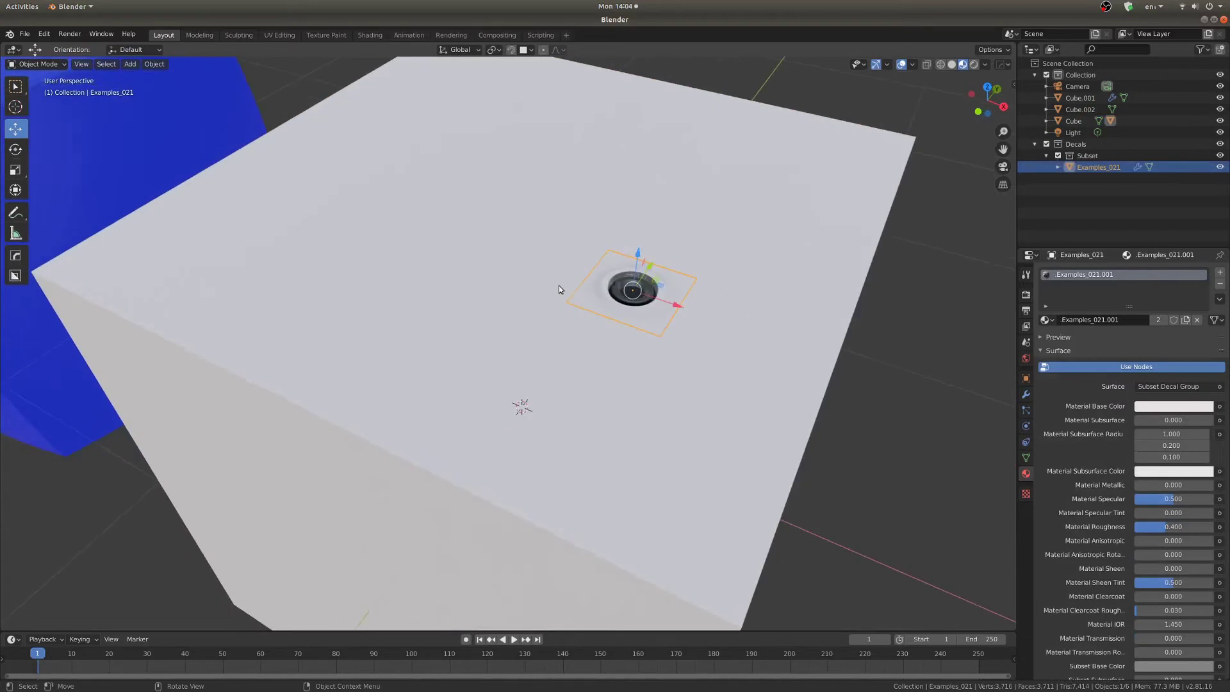
scroll(571, 292, "up", 5)
mouse_move(590, 282)
middle_mouse_down()
mouse_move(598, 311)
mouse_move(678, 330)
mouse_move(535, 418)
mouse_move(782, 283)
mouse_move(489, 296)
mouse_move(467, 325)
mouse_move(485, 323)
mouse_move(467, 290)
middle_mouse_up()
scroll(474, 309, "down", 3)
Switch the viewport to Solid and back to Material Preview to inspect the decal
key("z")
left_click(517, 321)
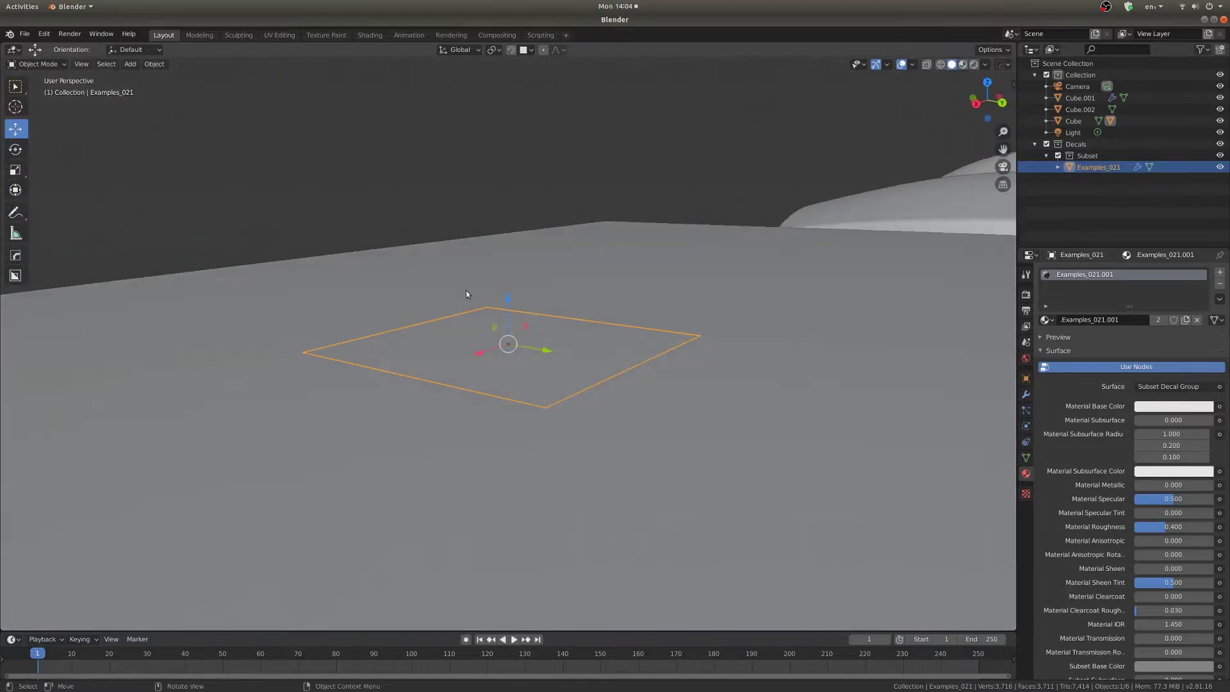
middle_click_drag(615, 305, 481, 382)
key("z")
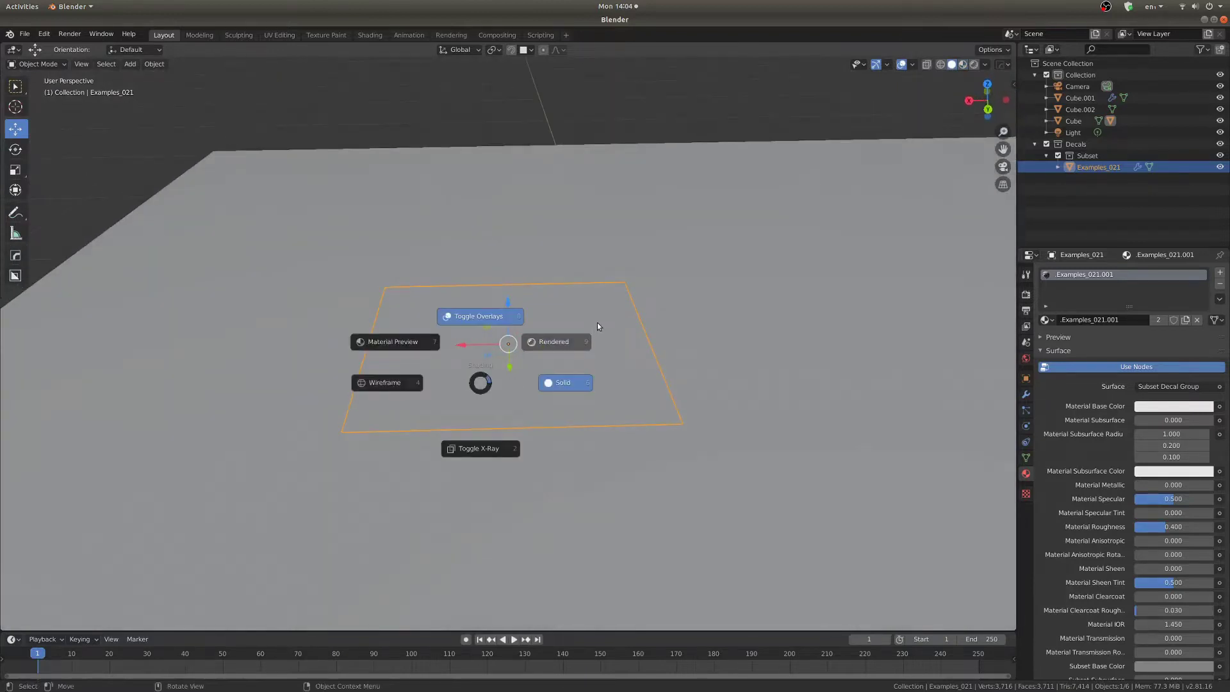
left_click(597, 322)
middle_click_drag(610, 313, 659, 317)
scroll(659, 317, "down", 6)
middle_click_drag(624, 355, 277, 314)
scroll(277, 313, "down", 5)
Keep Material Preview shading and pan the view toward the blue cube
key("z")
left_click(552, 363)
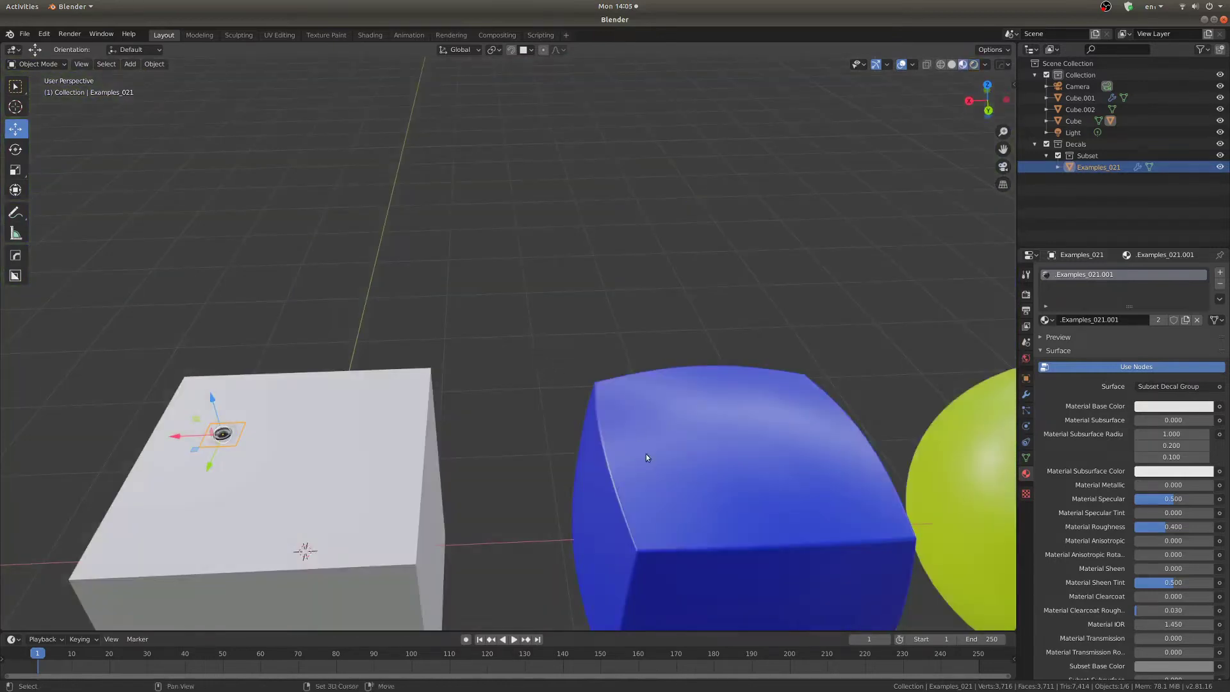
scroll(646, 453, "up", 2)
mouse_move(645, 454)
middle_mouse_down("shift")
mouse_move(535, 359)
mouse_move(628, 412)
mouse_move(570, 325)
middle_mouse_up("shift")
key("z")
left_click(532, 336)
Select the blue cube and place the Examples_010 decal on its top
left_click(616, 352)
scroll(620, 355, "up", 5)
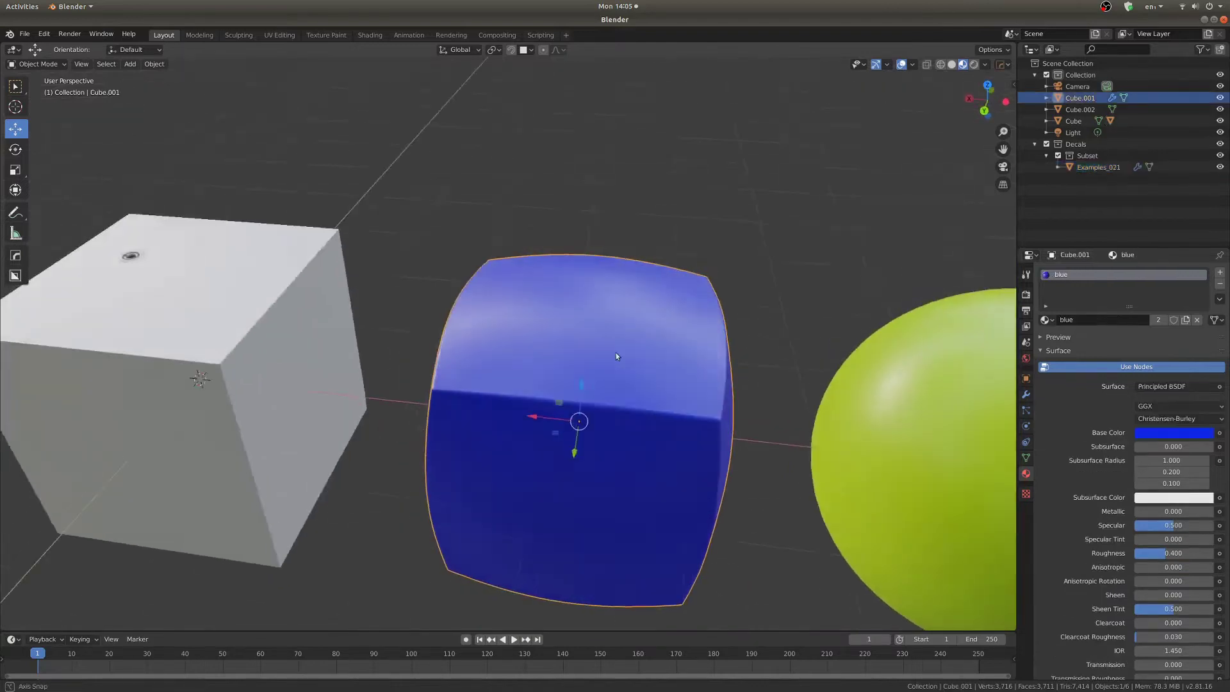
key("d")
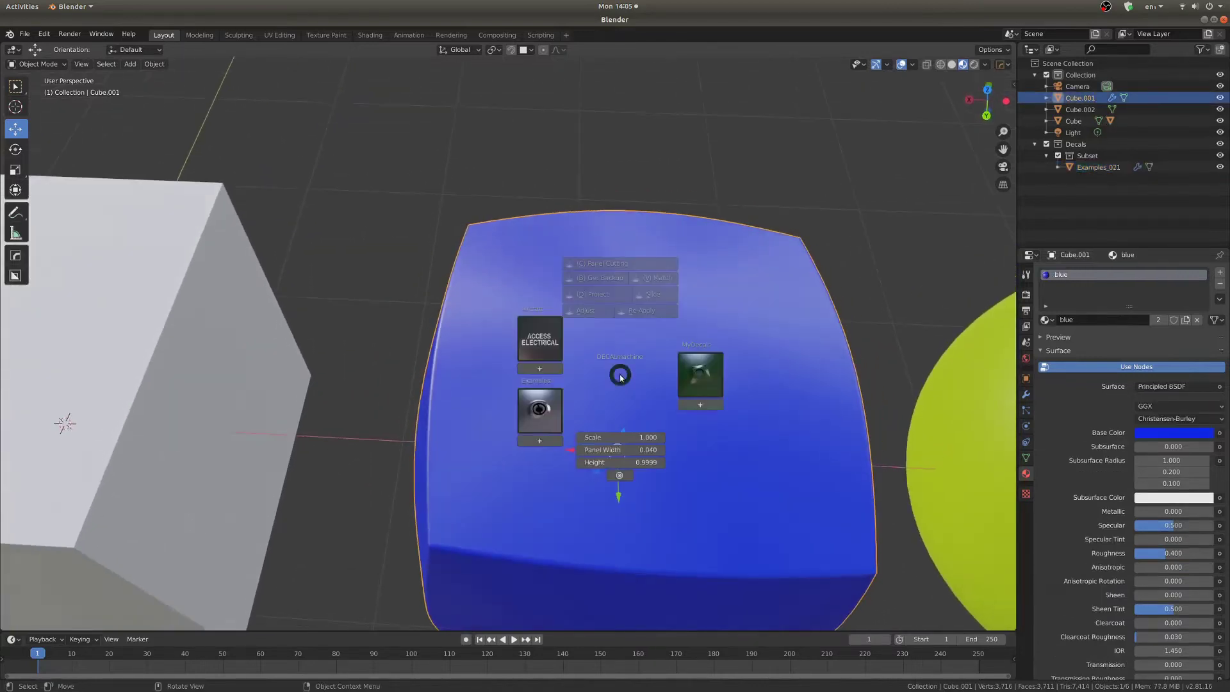
left_click(544, 409)
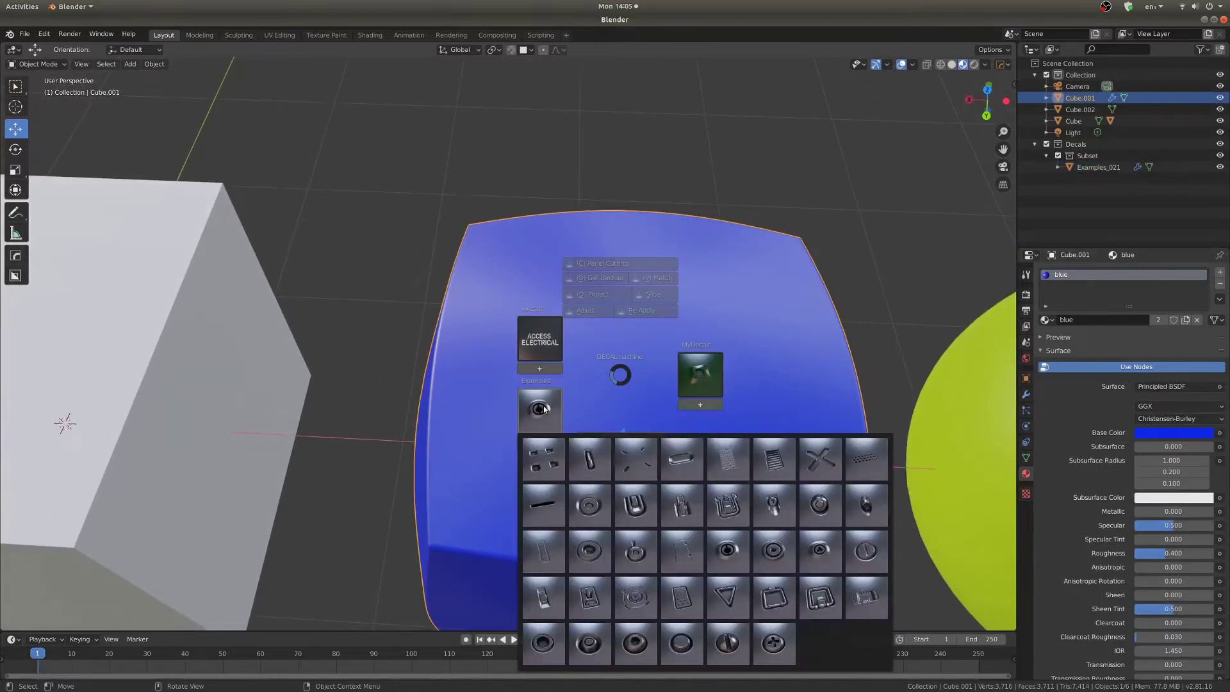
left_click(590, 510)
scroll(656, 400, "up", 2)
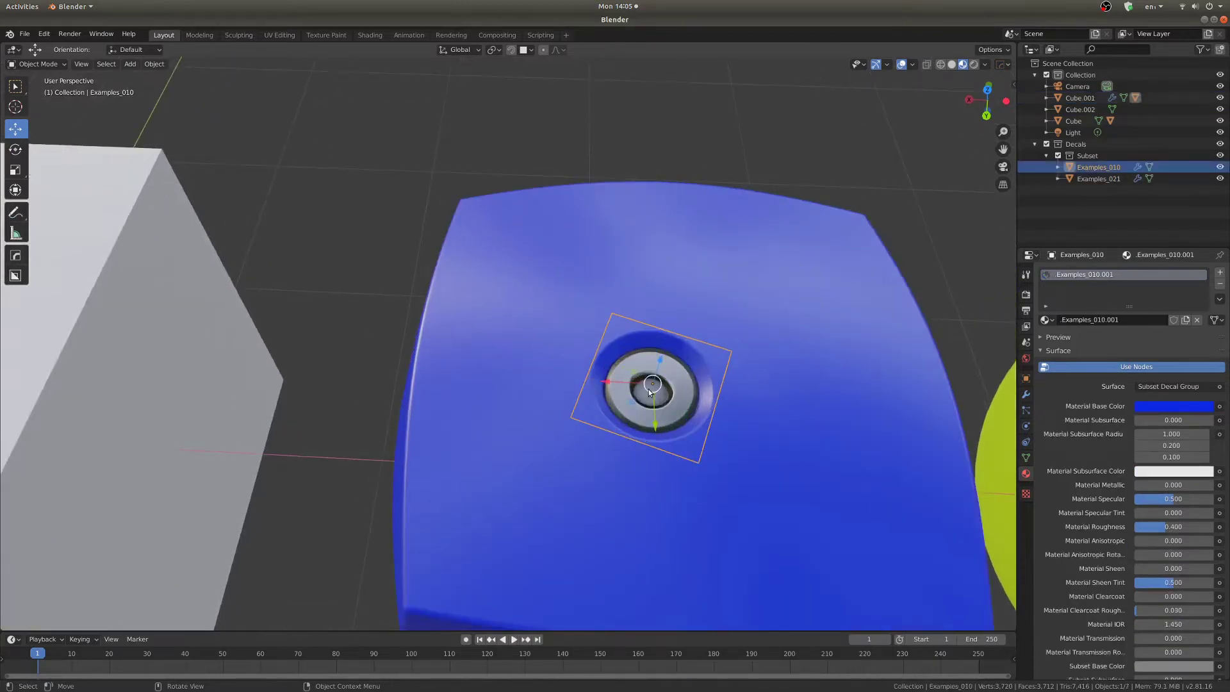
Frame the new decal, start a move and cancel it, leaving the decal in place
key("KP_Decimal")
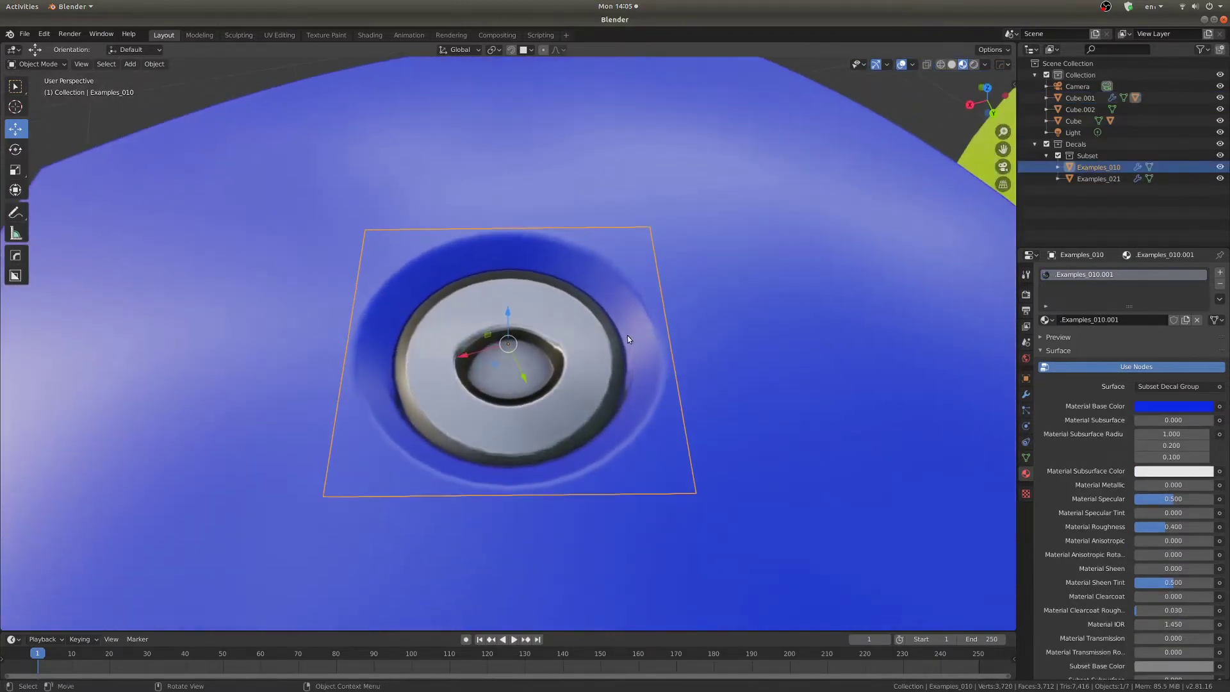
key("g")
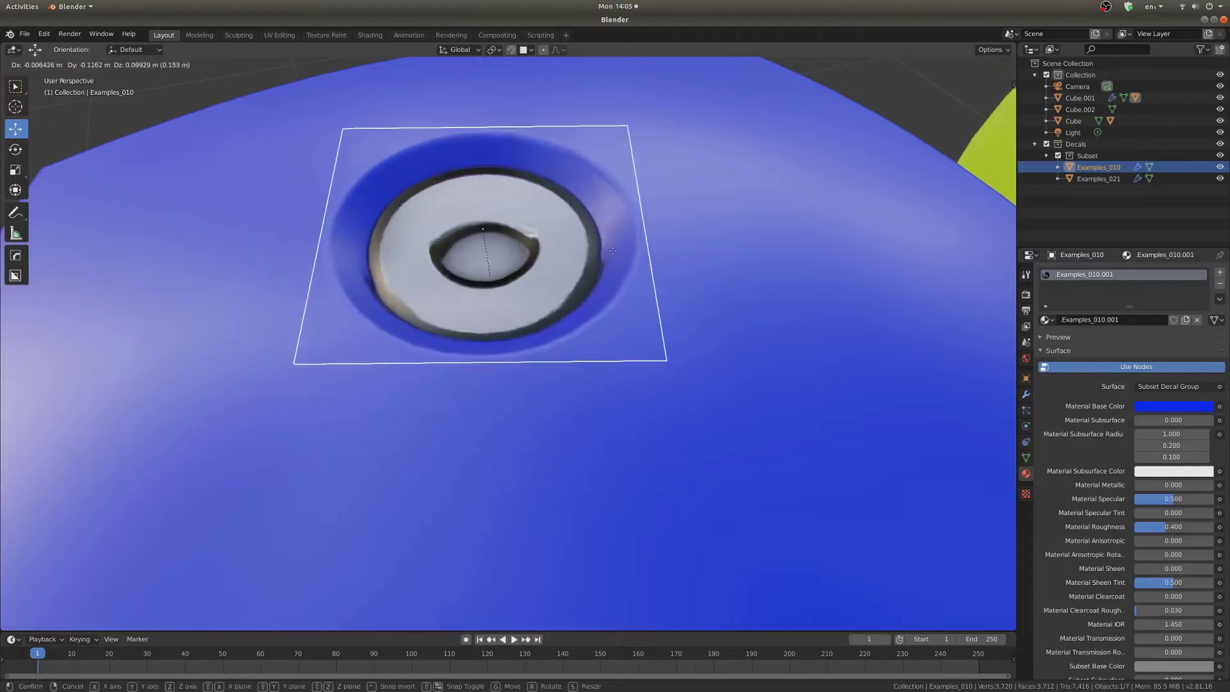
right_click(663, 308)
scroll(631, 313, "down", 2)
middle_click_drag(629, 313, 481, 335)
scroll(609, 366, "down", 5)
scroll(518, 314, "down", 2)
scroll(539, 313, "up", 1)
Insert the pill-shaped Examples_004 decal from the Examples library onto the blue cube
key("d")
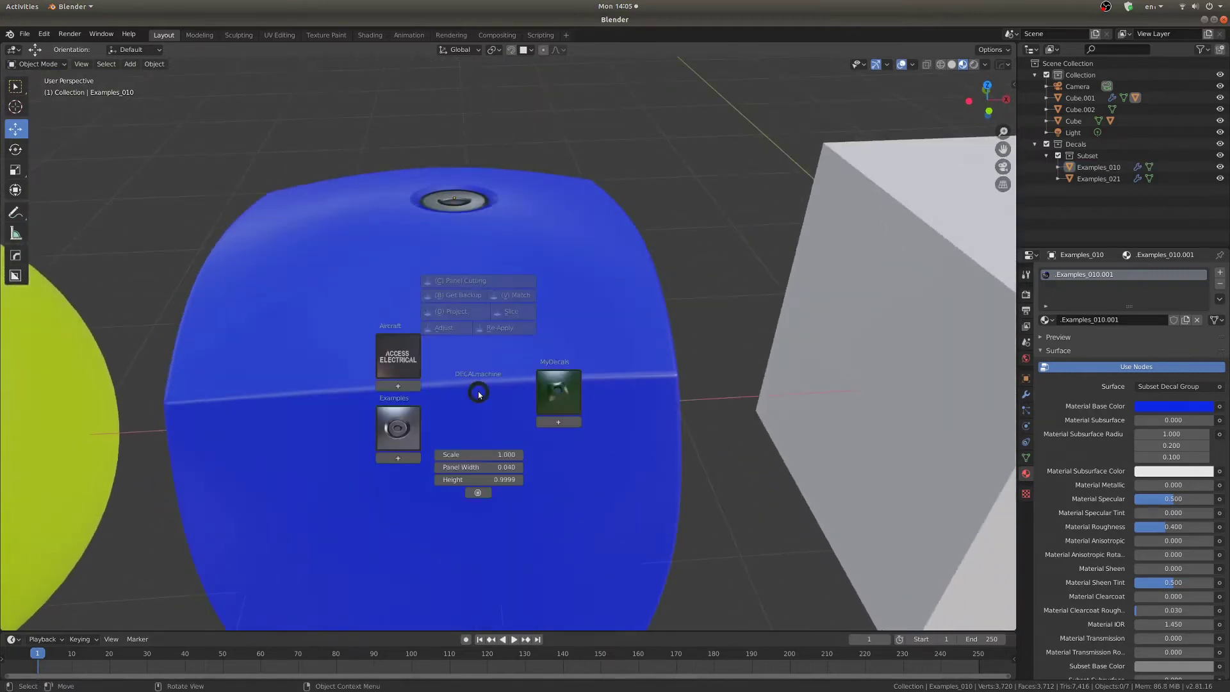
left_click(388, 428)
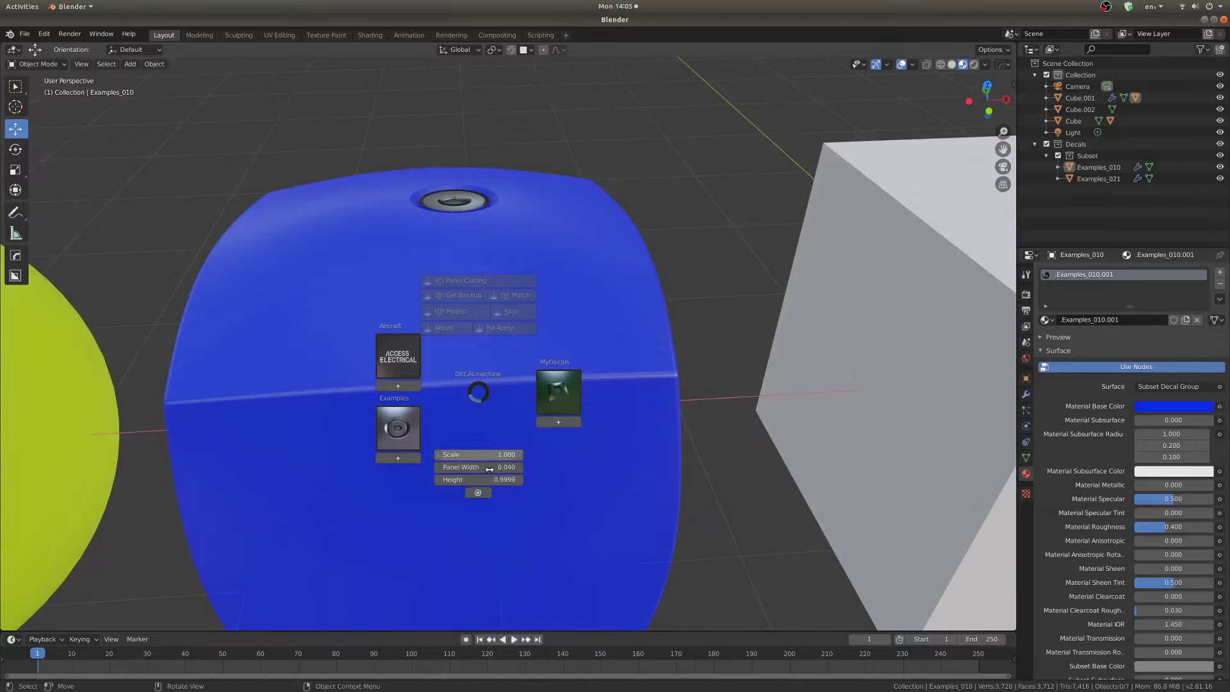
left_click(404, 431)
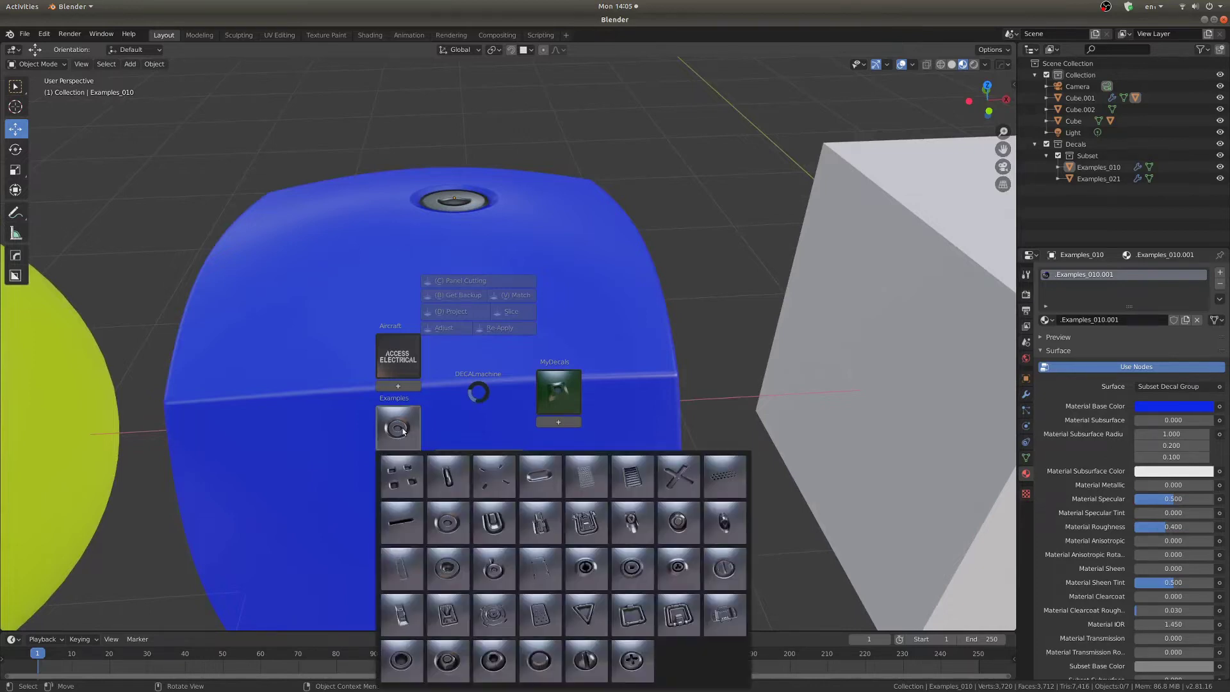
left_click(546, 470)
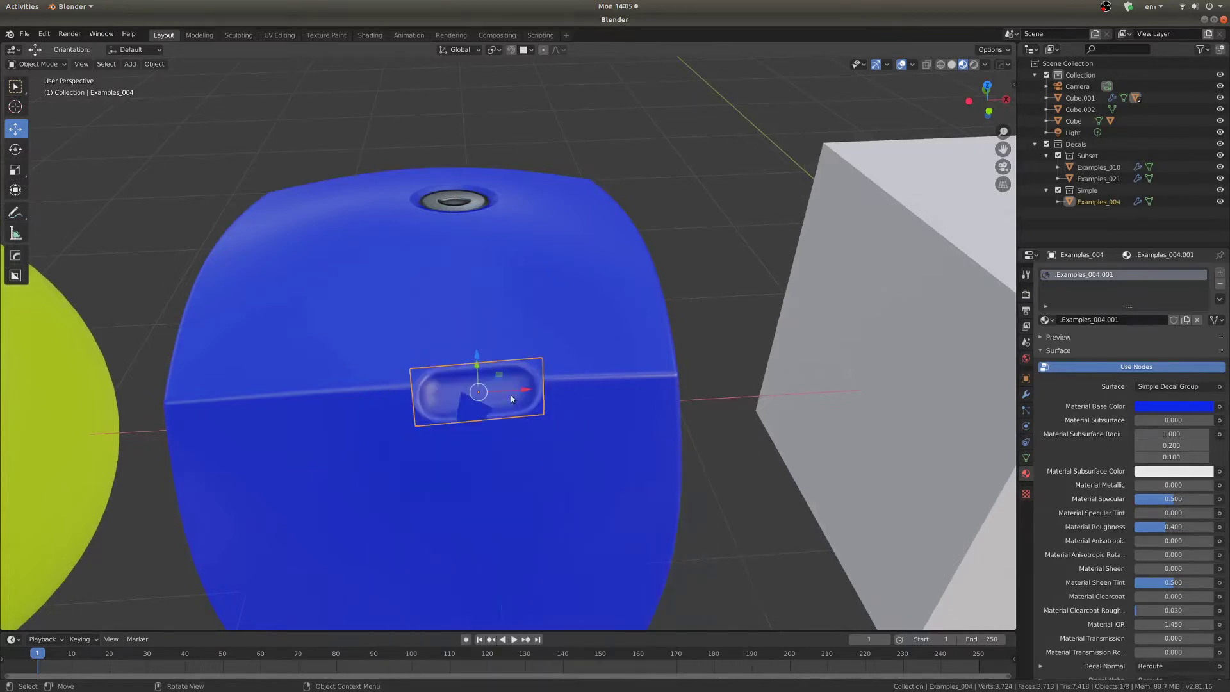
scroll(400, 397, "up", 4)
middle_click_drag(400, 398, 423, 388)
scroll(422, 388, "down", 3)
middle_click_drag(631, 391, 614, 395)
Rotate Examples_004 upright and snap it across the edge below the cube's top
key("r")
left_click(477, 274)
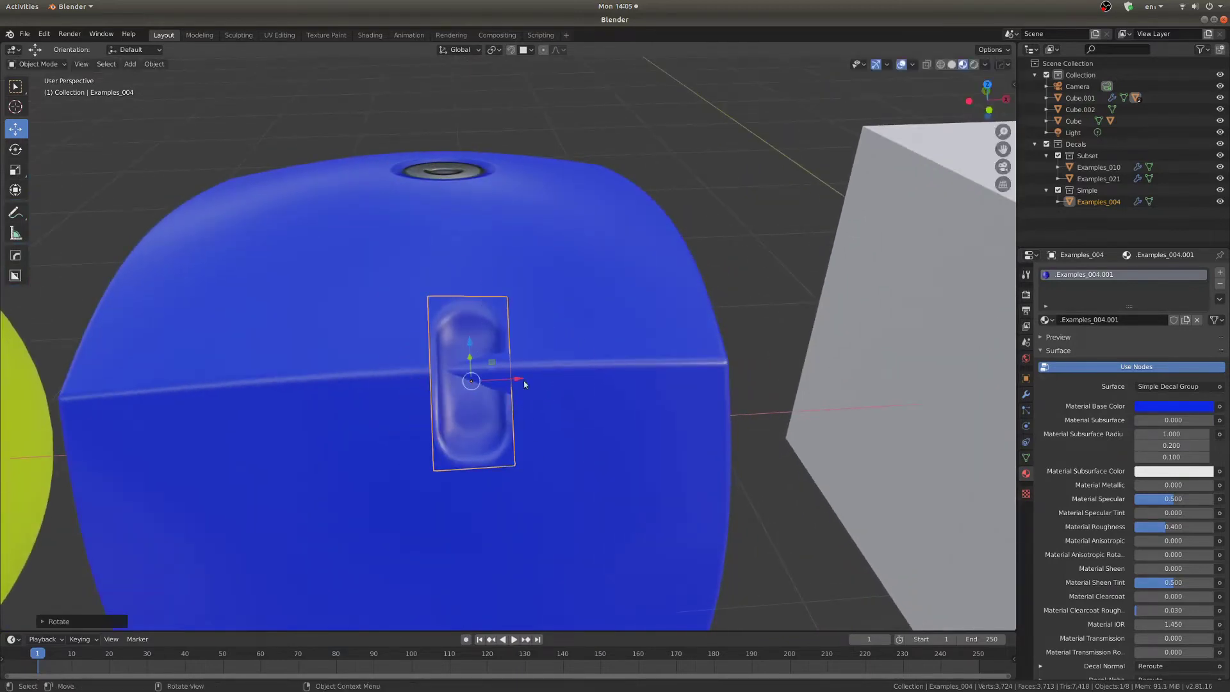
key("g")
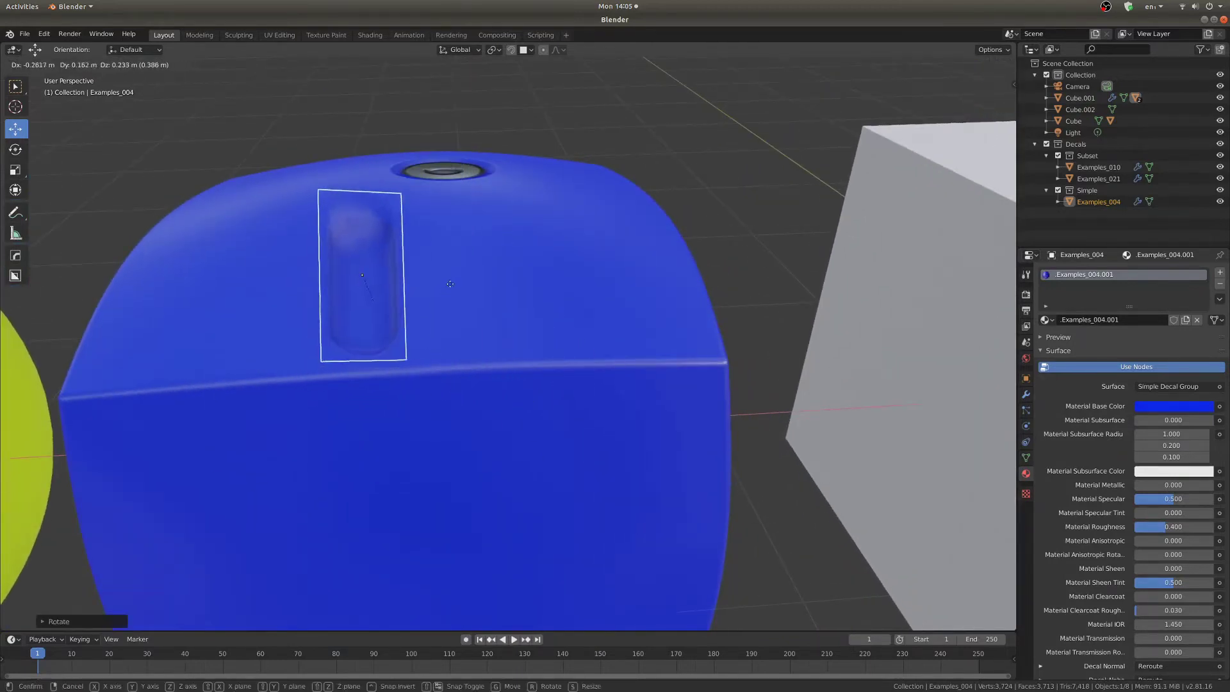
key("ctrl")
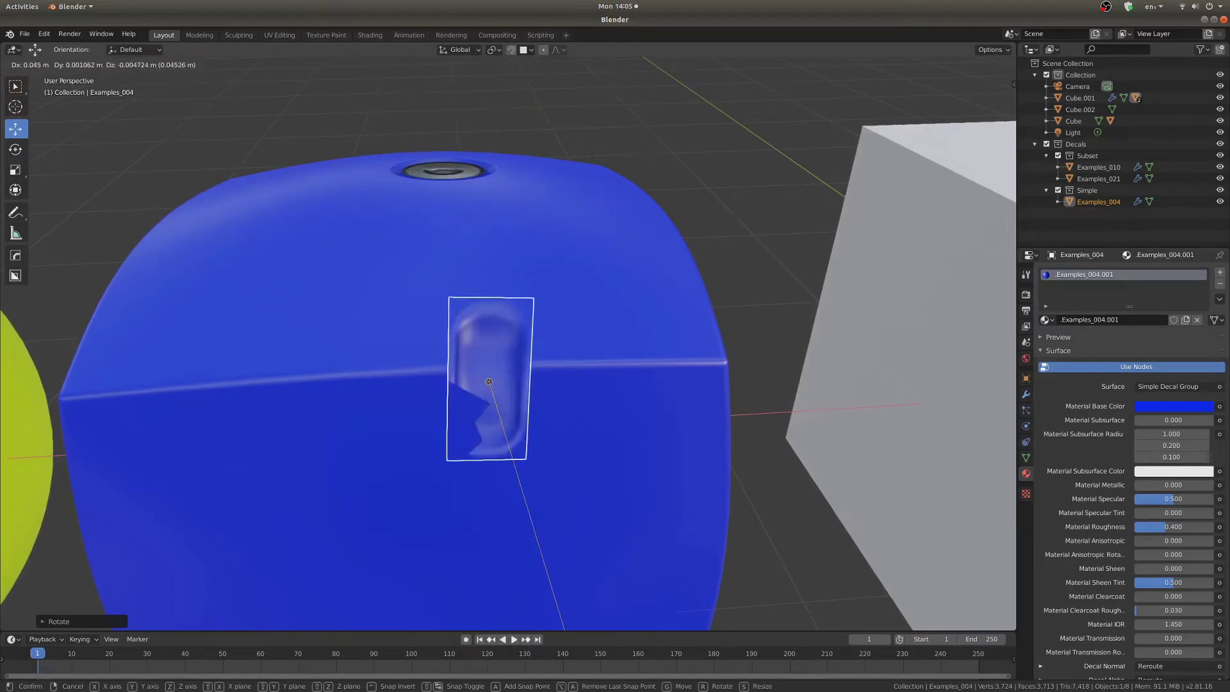
left_click(472, 374)
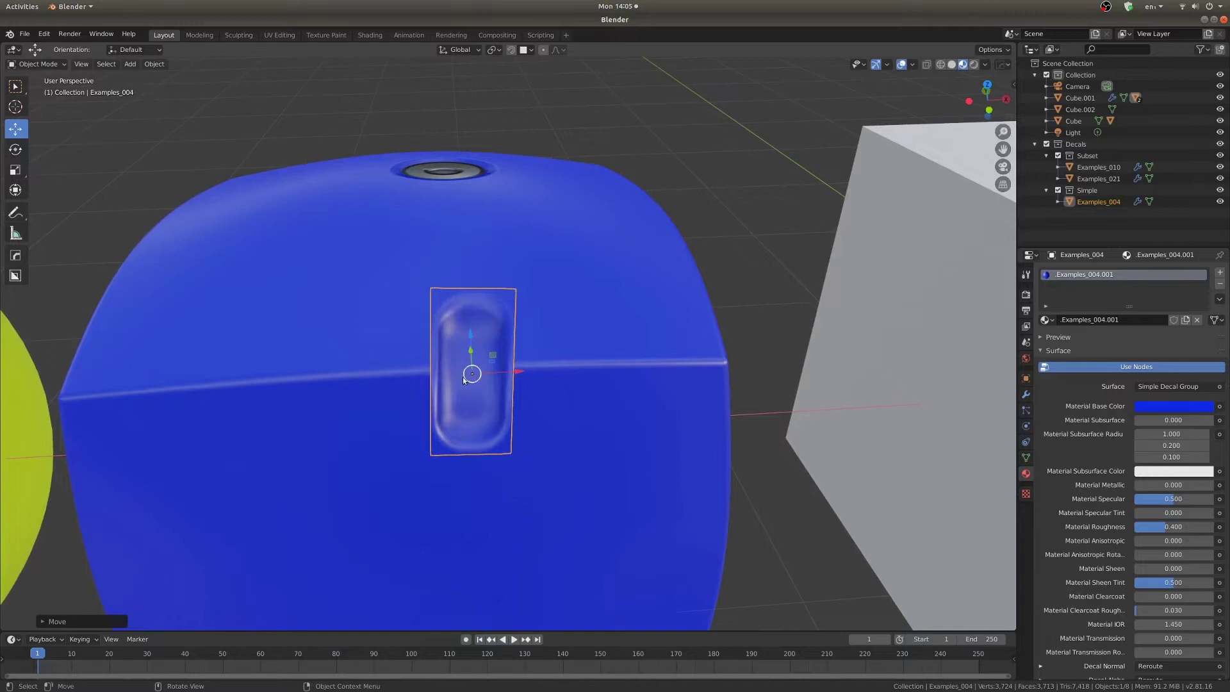
middle_click_drag(472, 373, 764, 243)
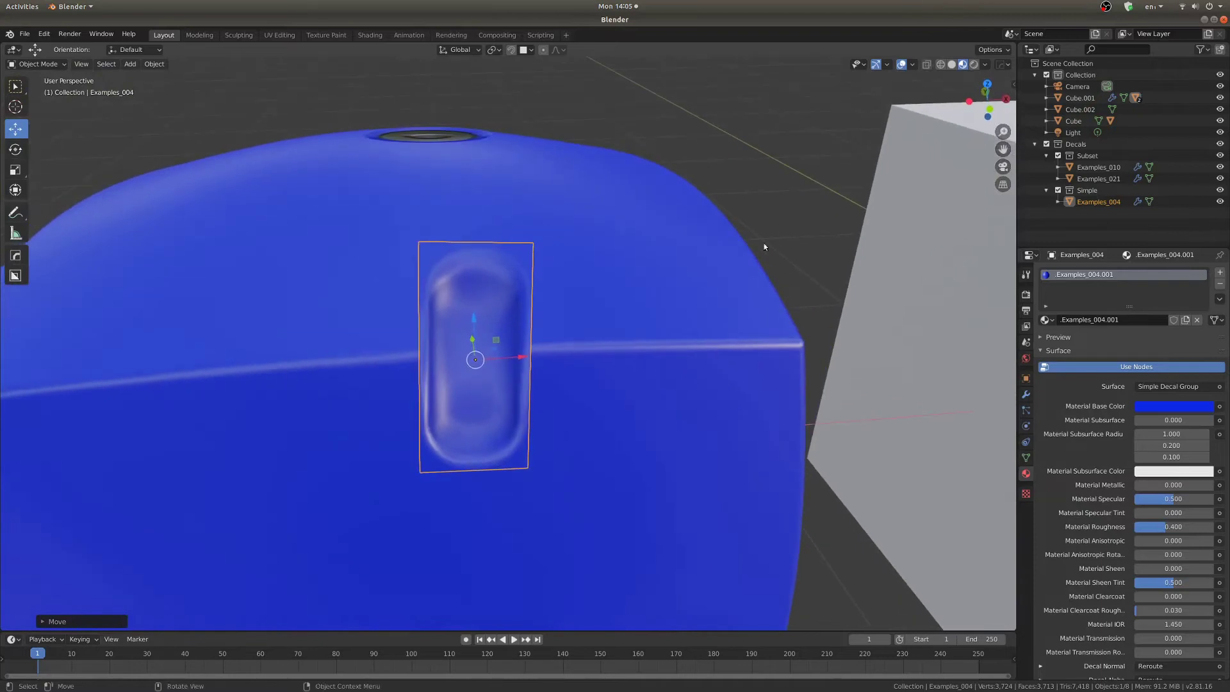
key("d")
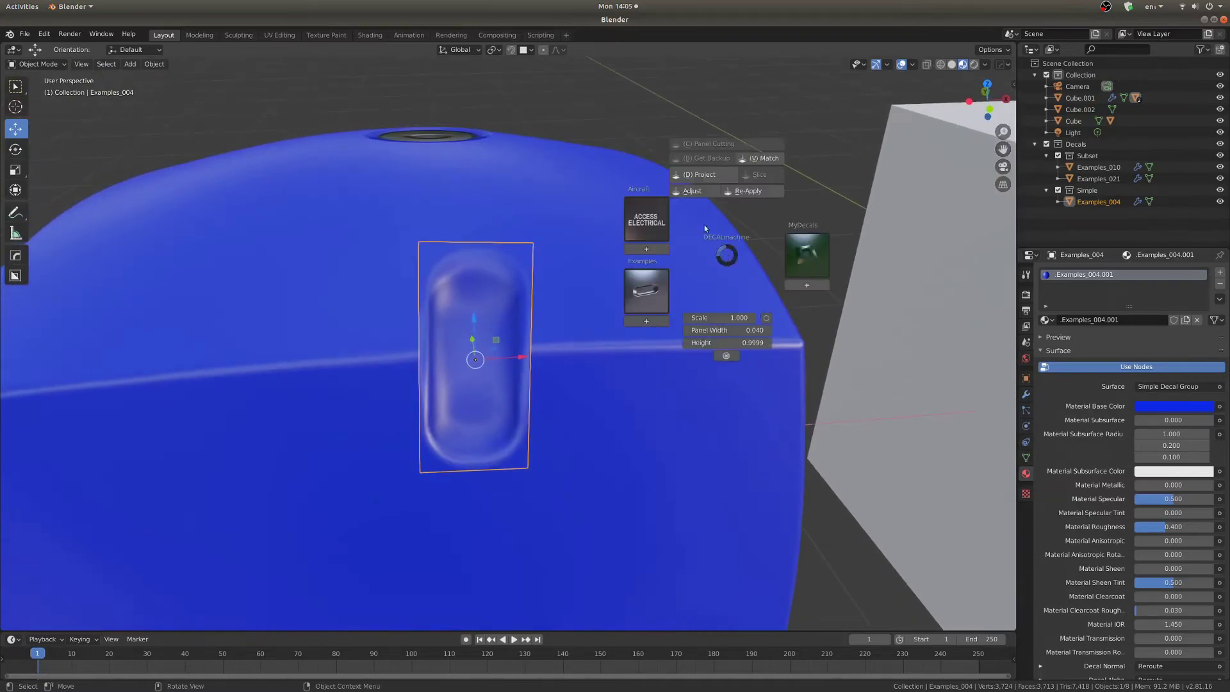
Project Examples_004 onto the blue cube's curved surface as Examples_004_projected
left_click(713, 175)
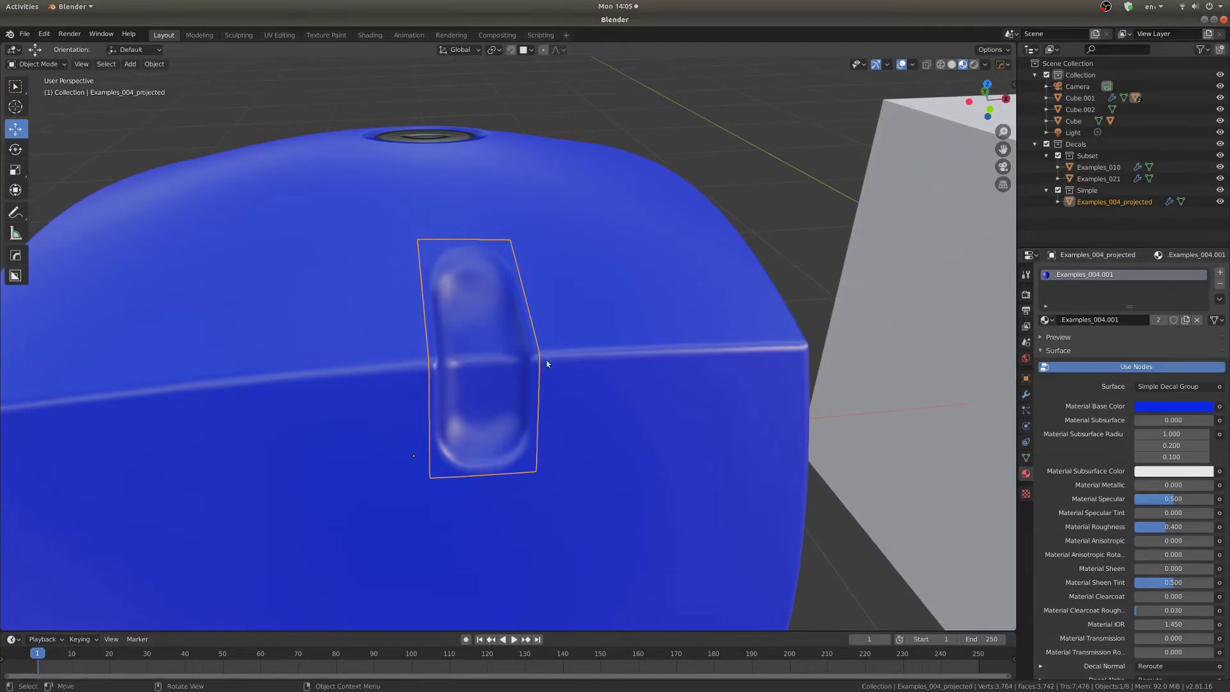
middle_click_drag(547, 360, 438, 334)
scroll(467, 354, "down", 2)
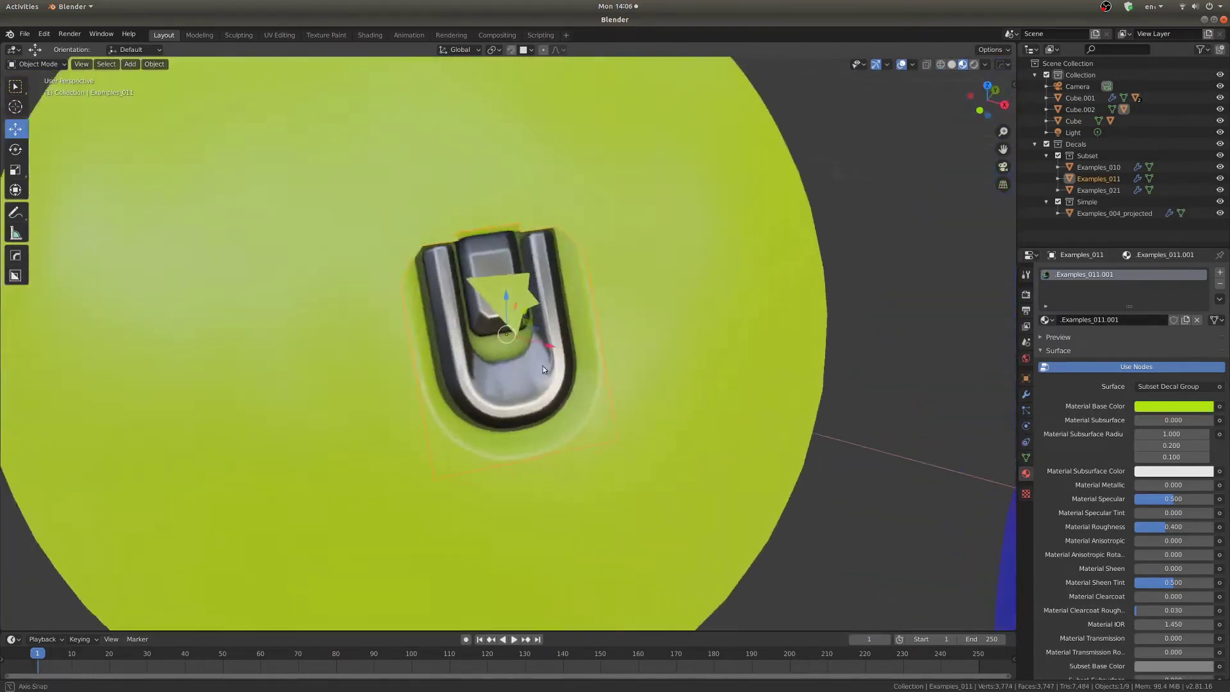
Move the U-shaped decal lower right on the sphere and adjust its height
middle_click_drag(543, 369, 610, 259)
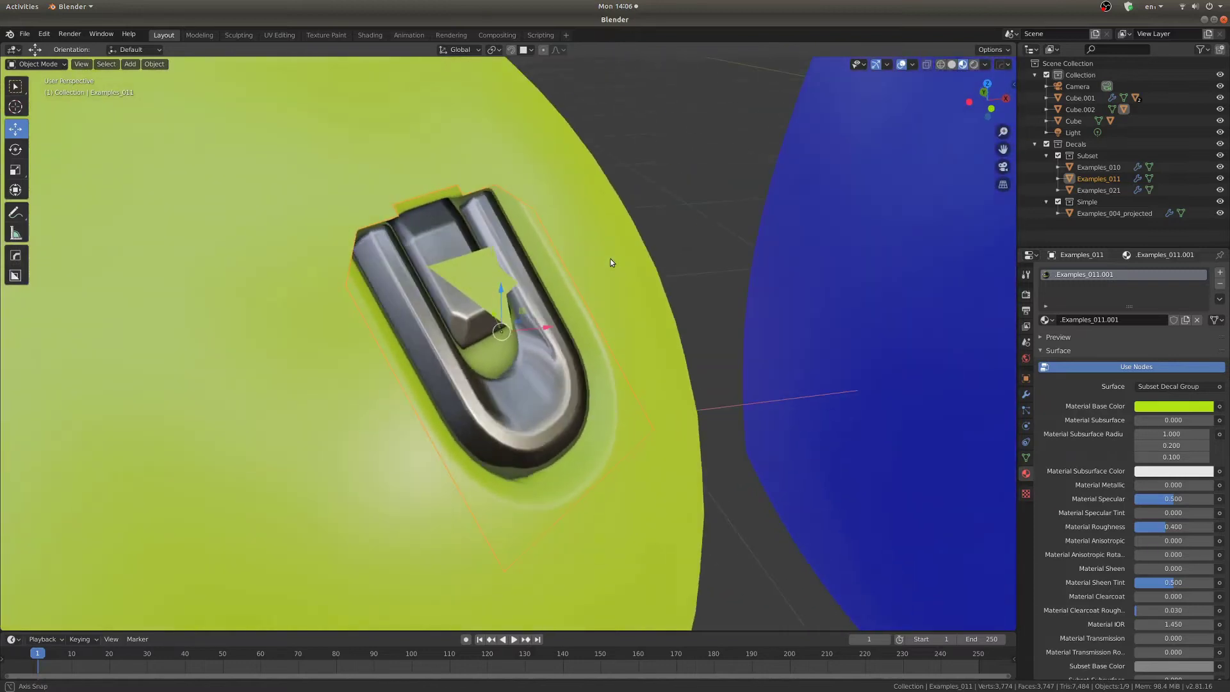
key("g")
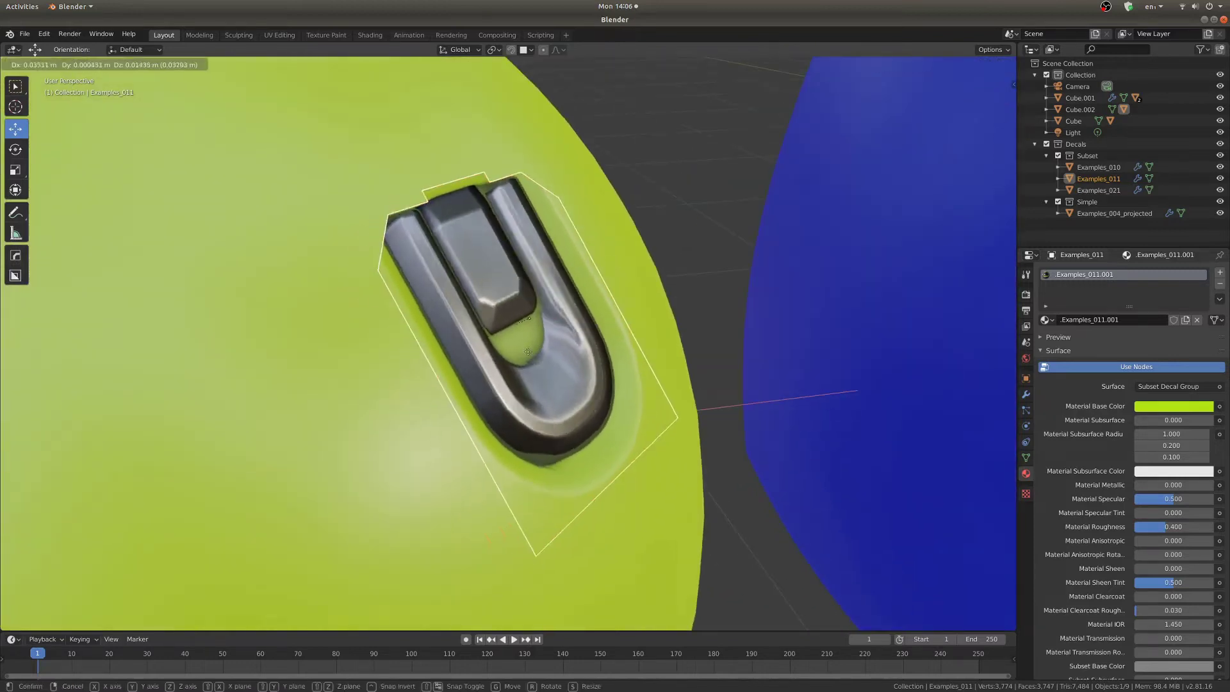
left_click(477, 302)
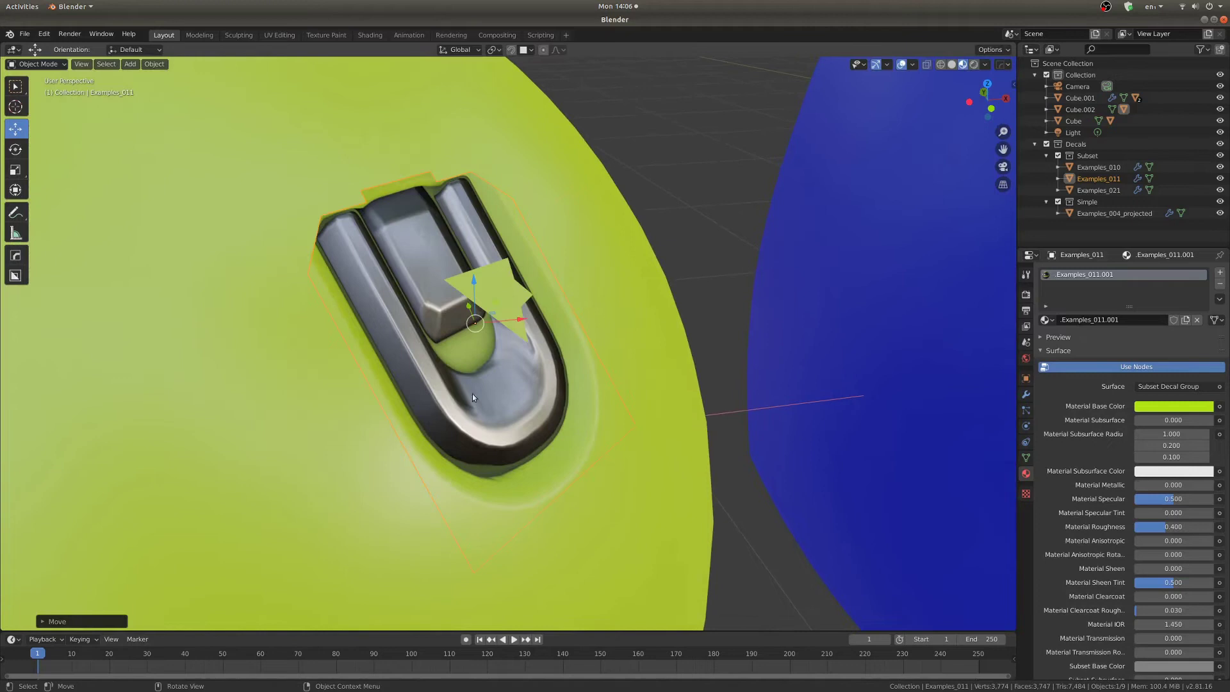
middle_click_drag(510, 310, 543, 319, "shift")
key("d")
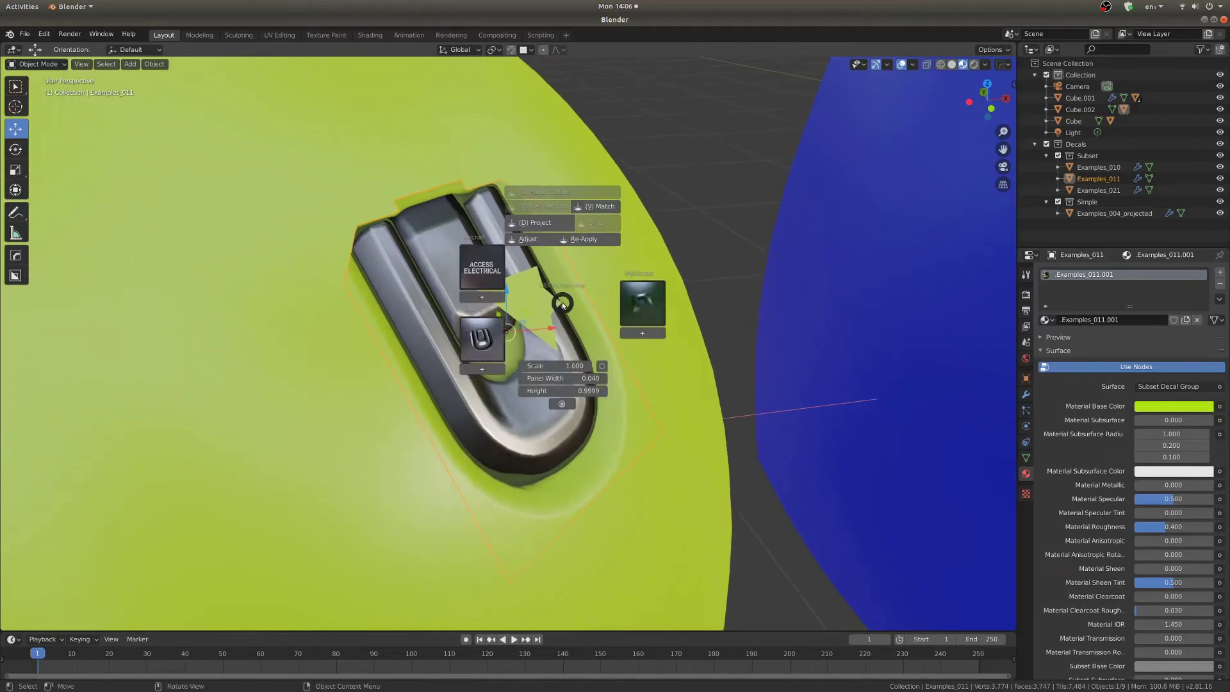
left_click(529, 239)
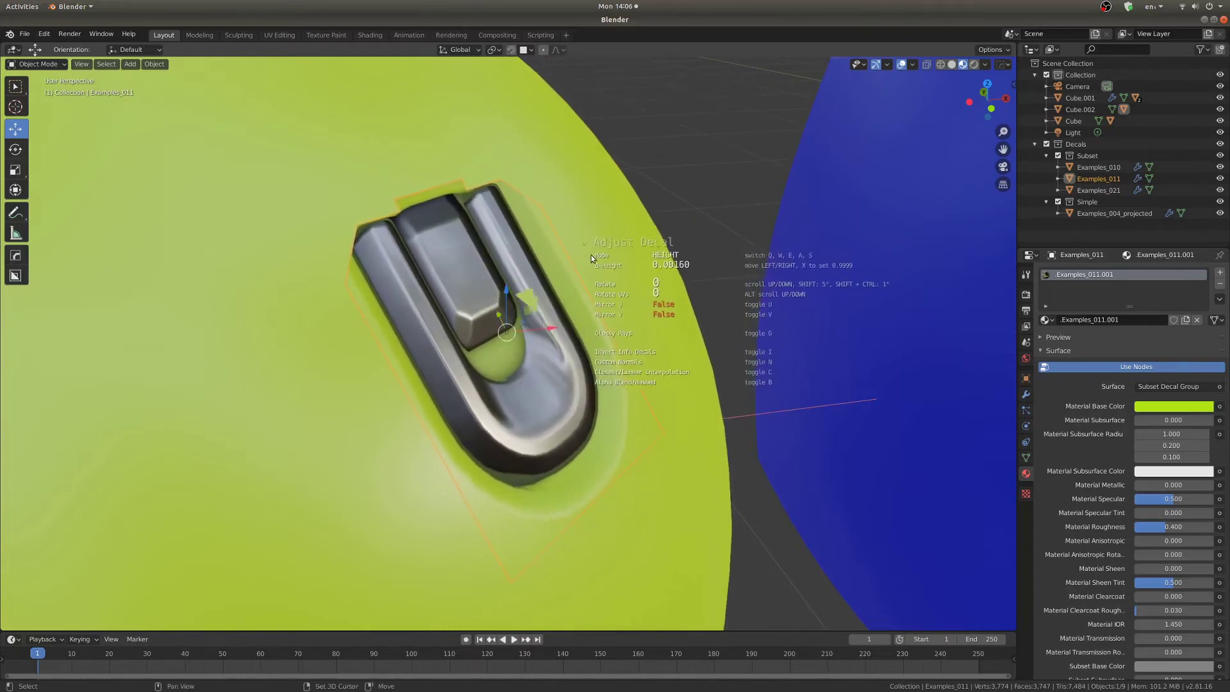
left_click(595, 255)
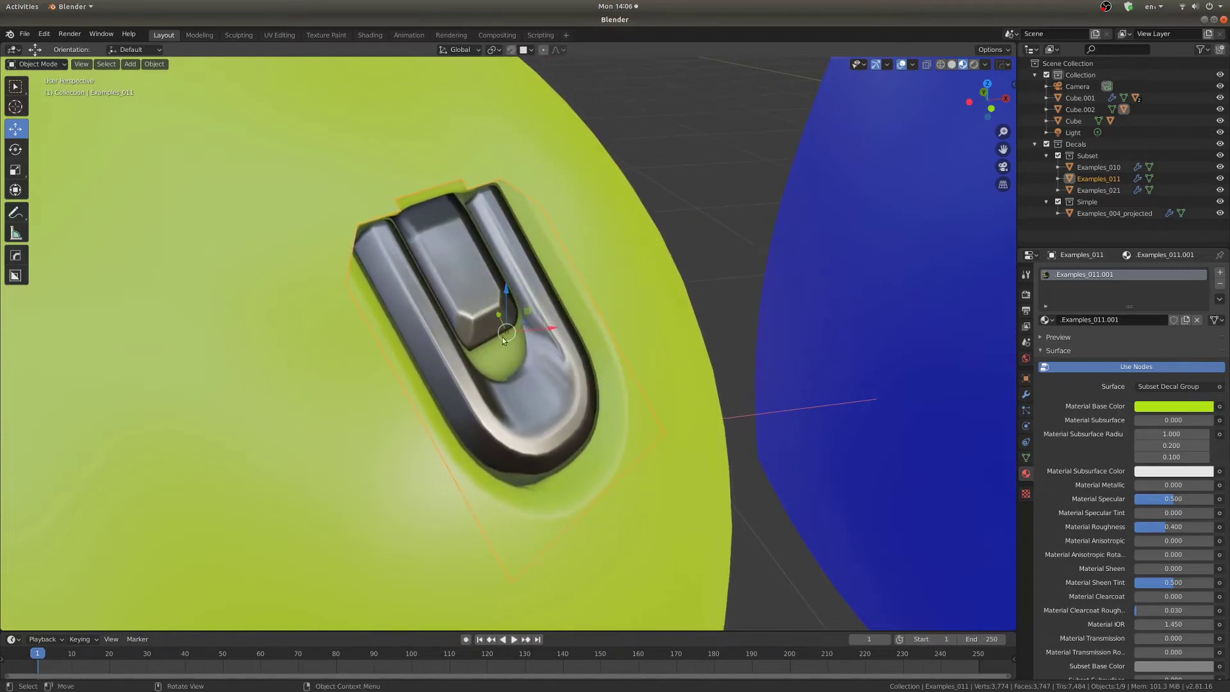
Project both U-shaped decals onto the sphere's surface
scroll(503, 337, "down", 5)
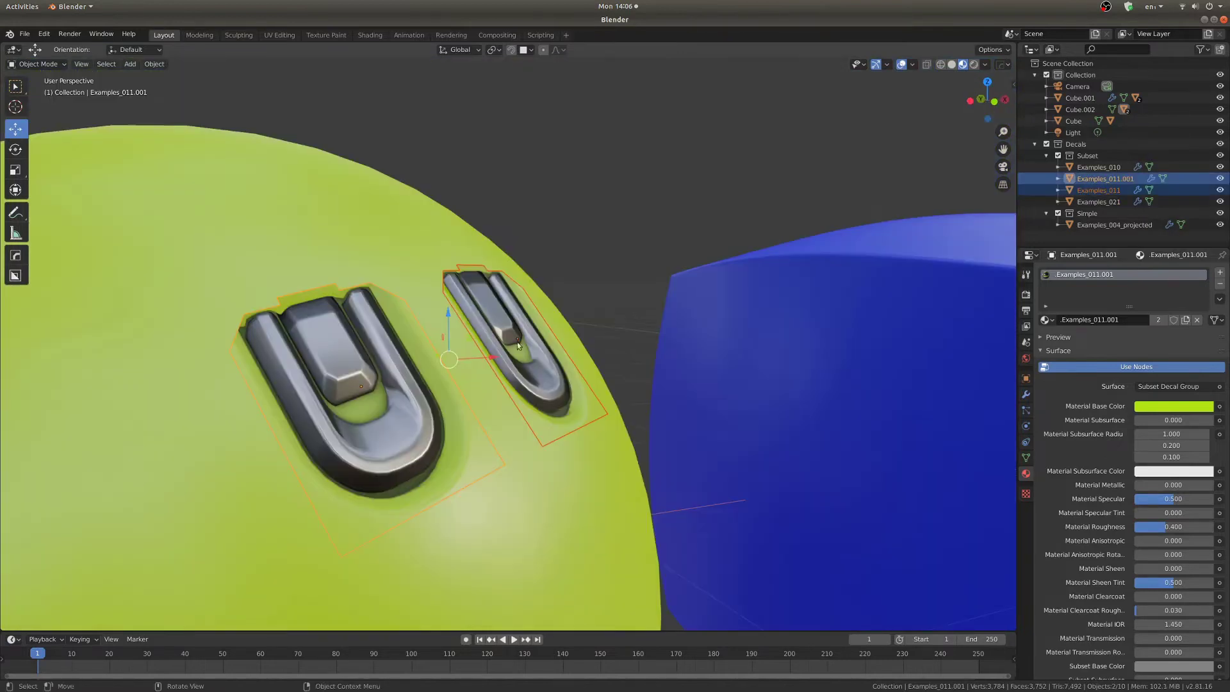
scroll(515, 343, "down", 3)
middle_click_drag(517, 344, 469, 343)
scroll(516, 342, "up", 3)
key("d")
left_click(499, 262)
Return to Material Preview shading and select the right-hand projected decal
scroll(459, 328, "down", 3)
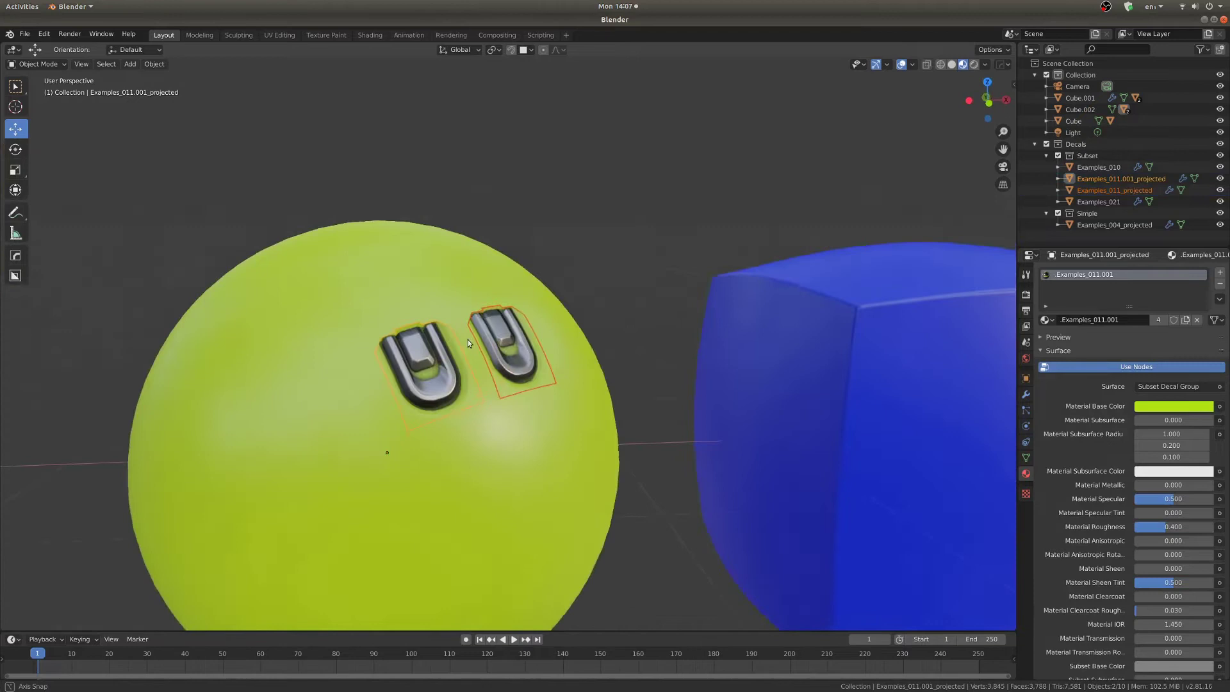
middle_click_drag(468, 343, 451, 342)
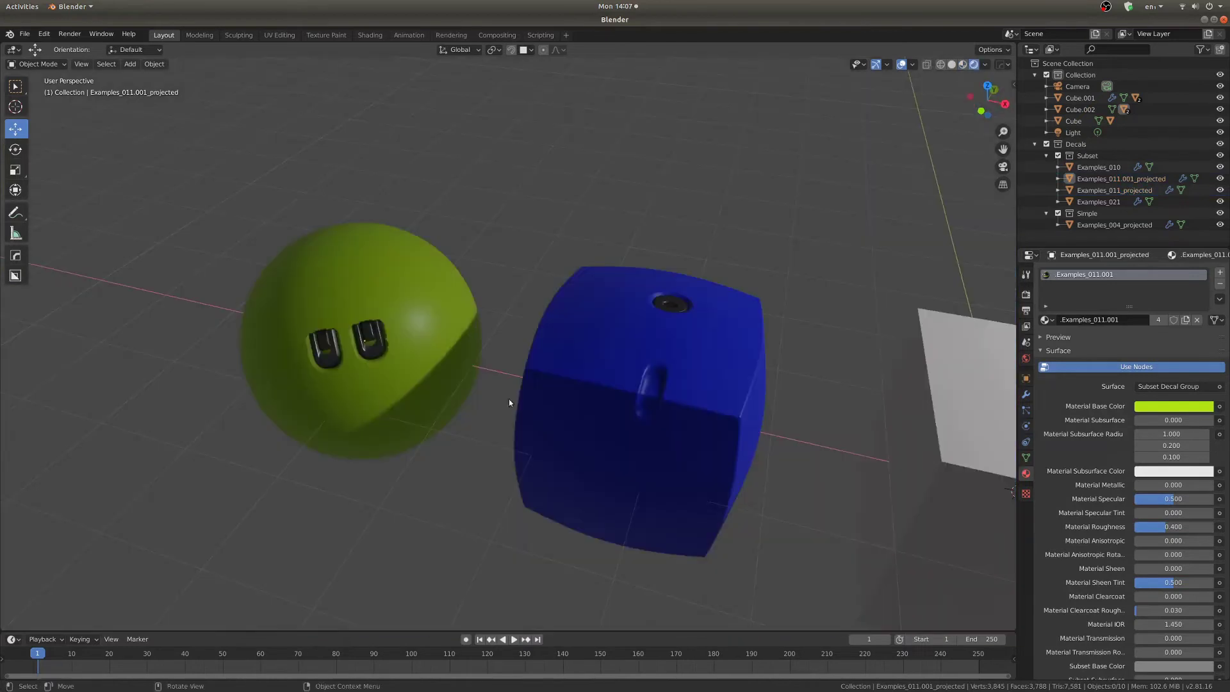
scroll(448, 389, "up", 3)
middle_click_drag(378, 379, 576, 364, "shift")
key("z")
left_click(595, 419)
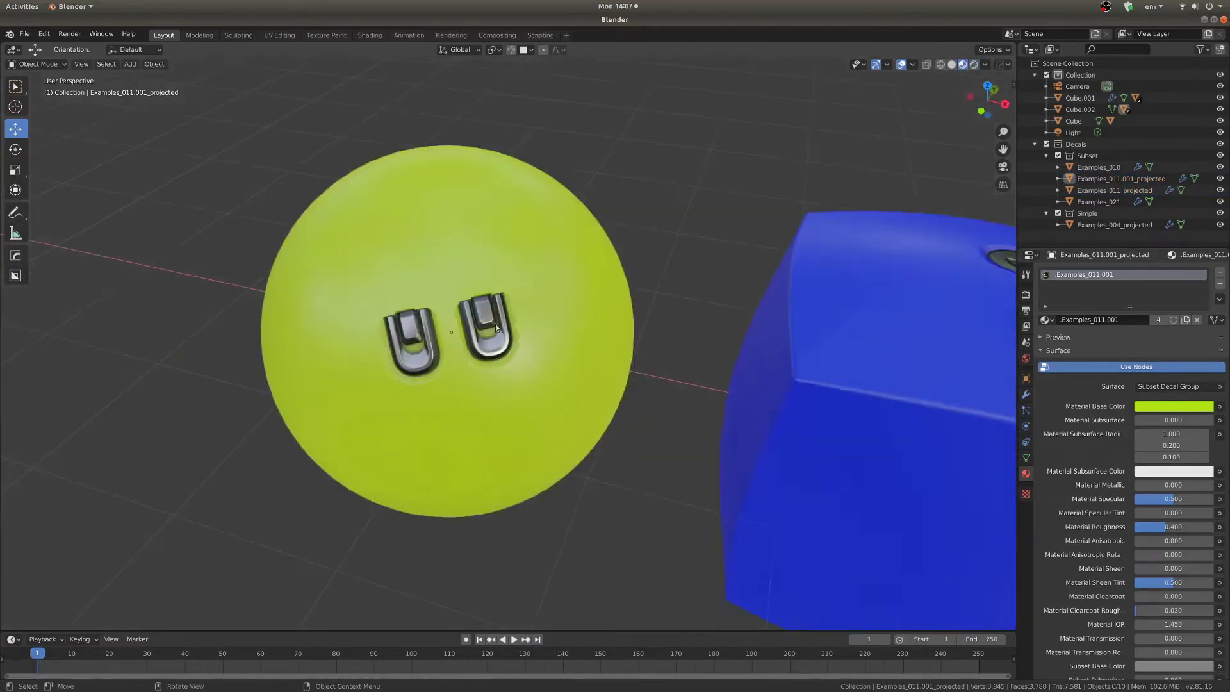
scroll(495, 324, "up", 2)
left_click(477, 328)
scroll(533, 320, "up", 2)
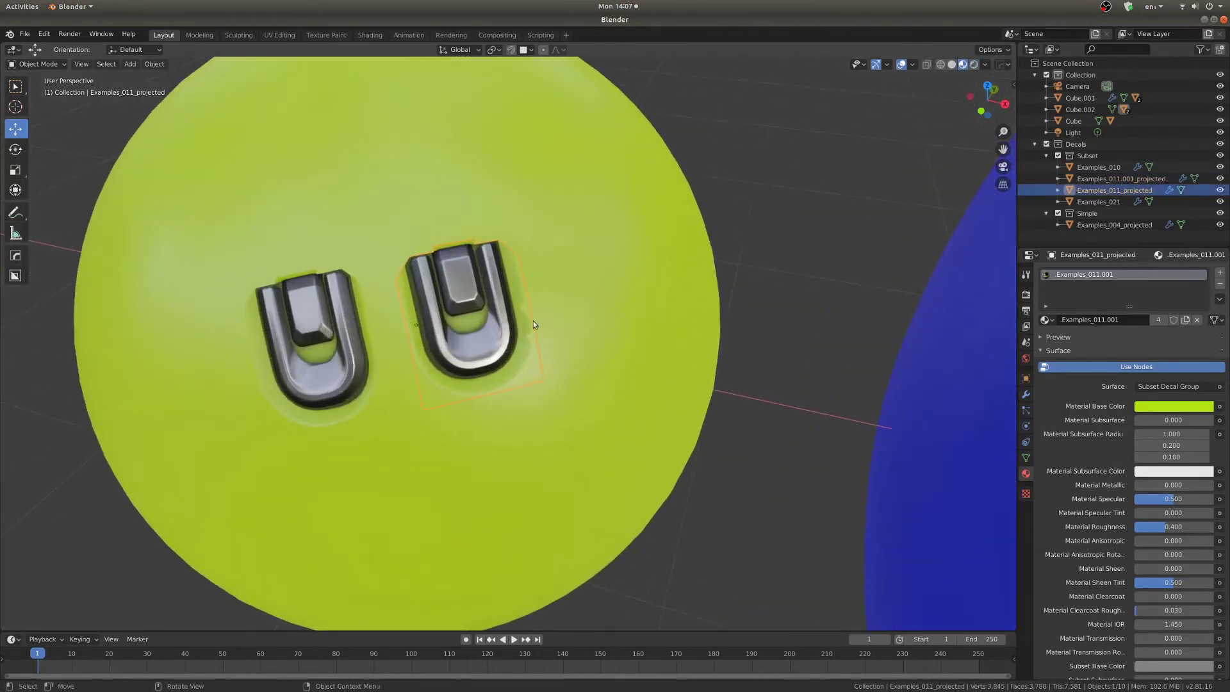
scroll(500, 336, "down", 2)
scroll(458, 358, "up", 2)
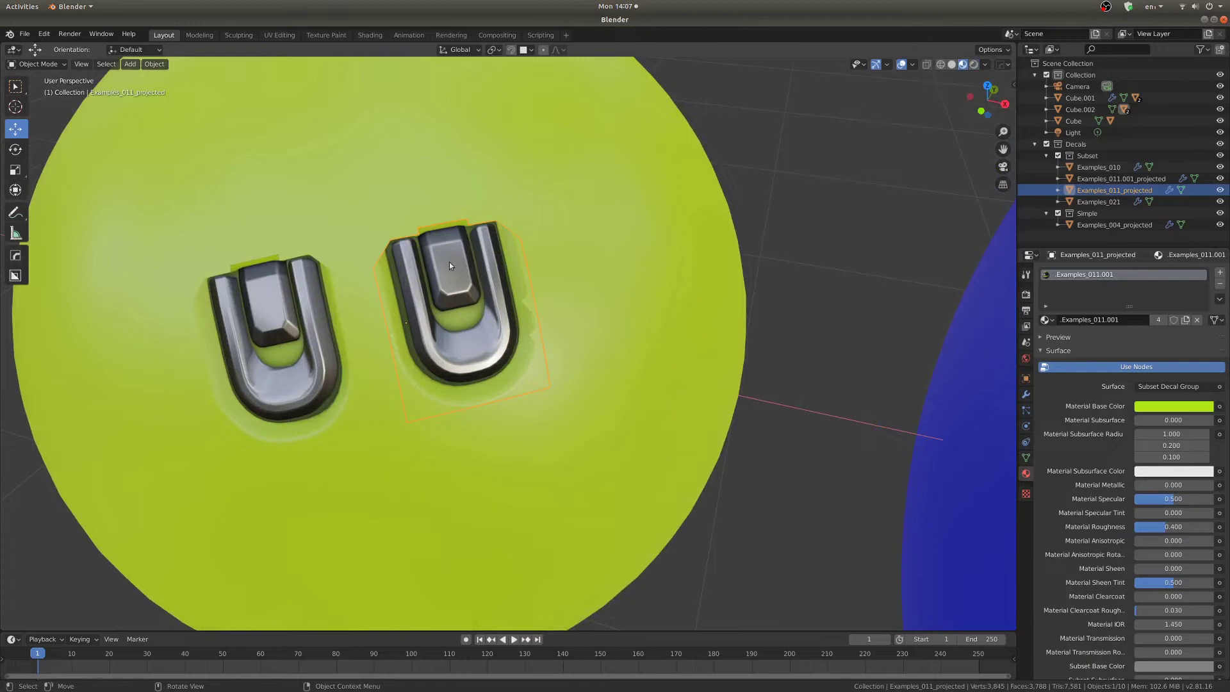
middle_click_drag(407, 341, 418, 374)
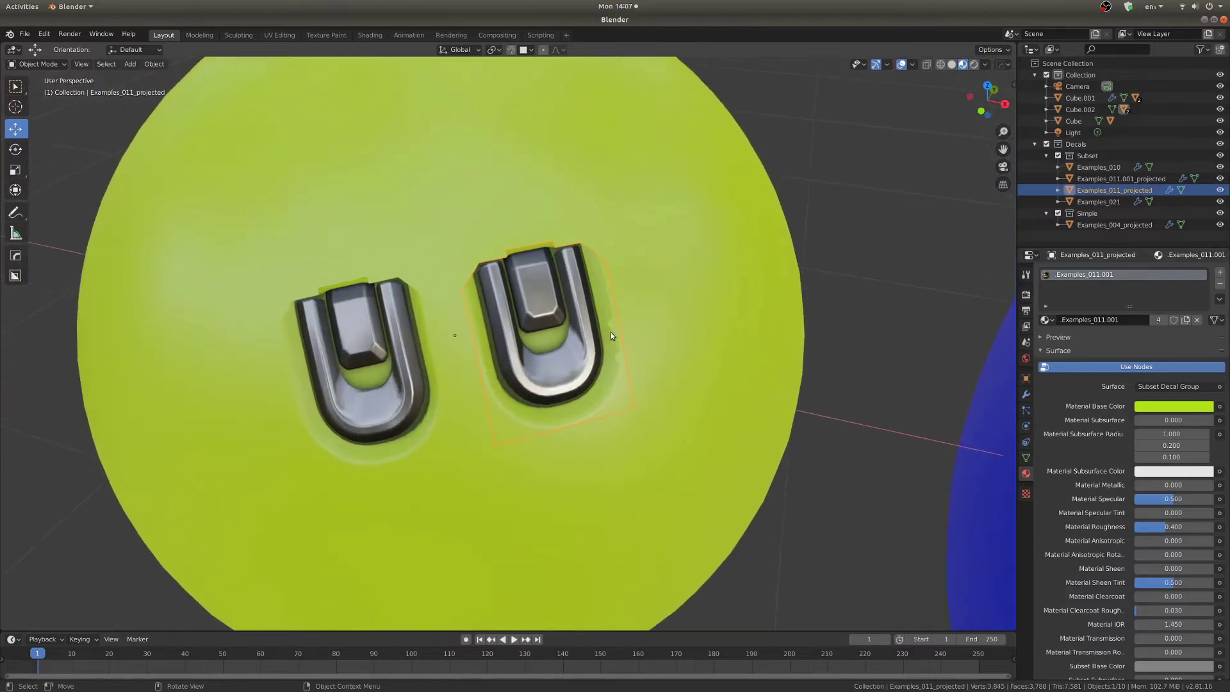
Use Match to set the right-hand U decal's material to blue
key("d")
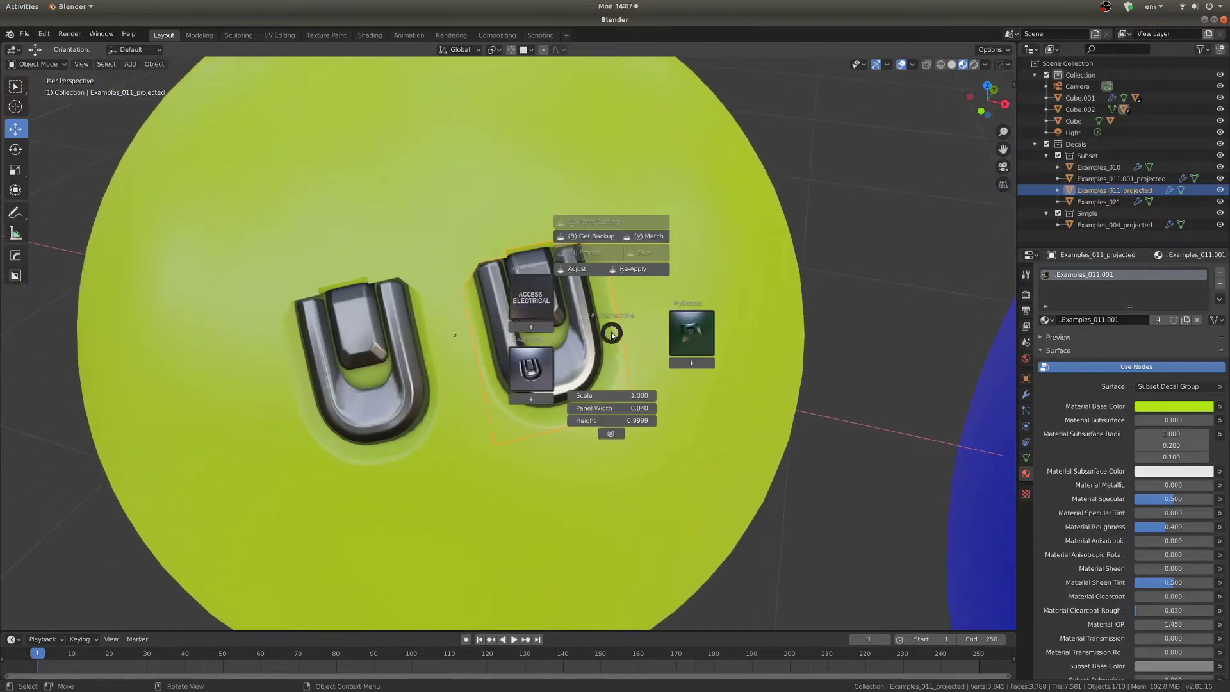
left_click(651, 239)
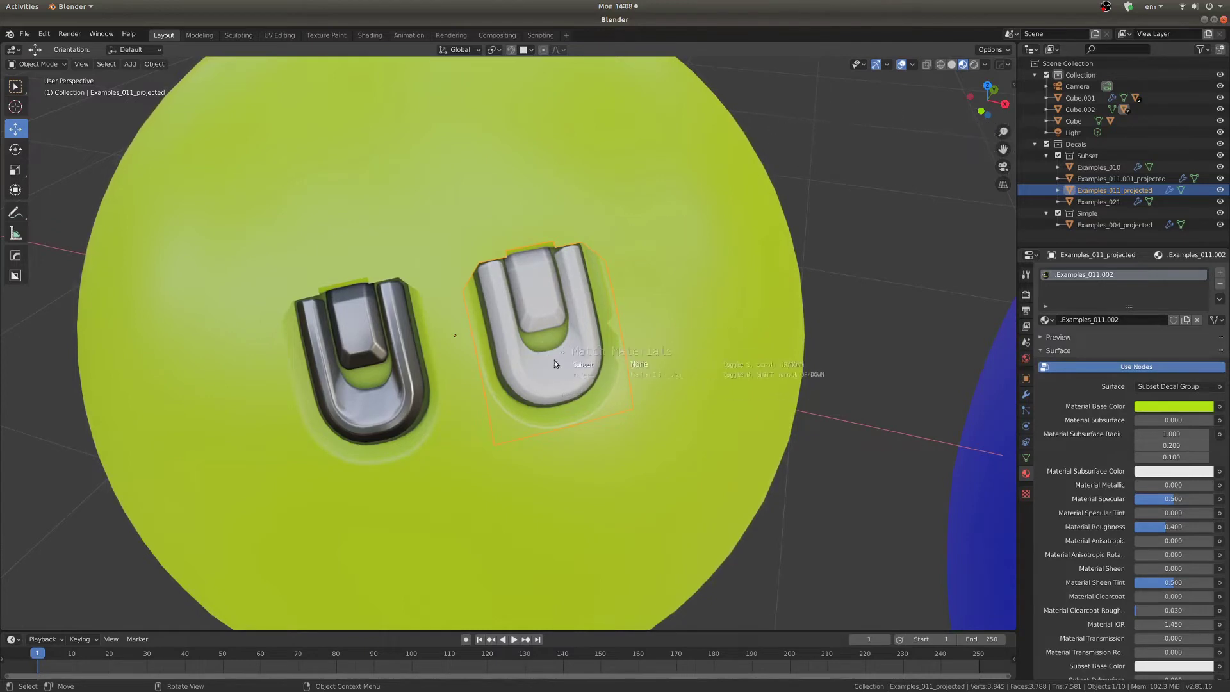
scroll(791, 141, "down", 3)
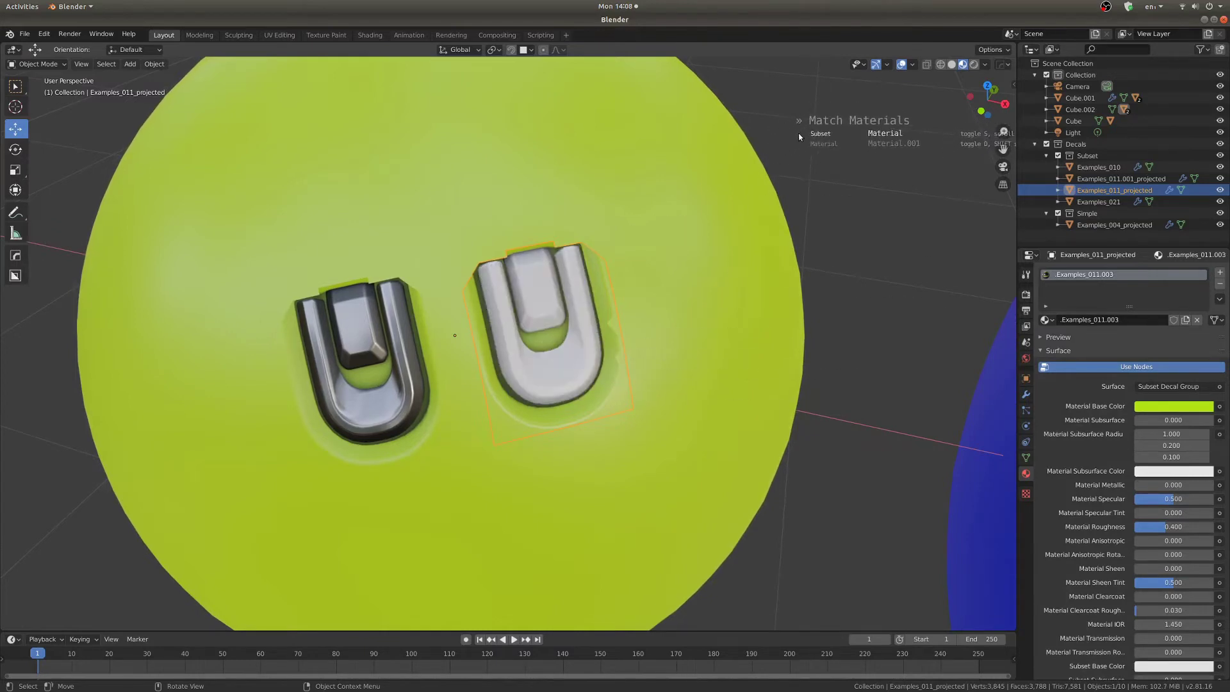
scroll(799, 137, "down", 1)
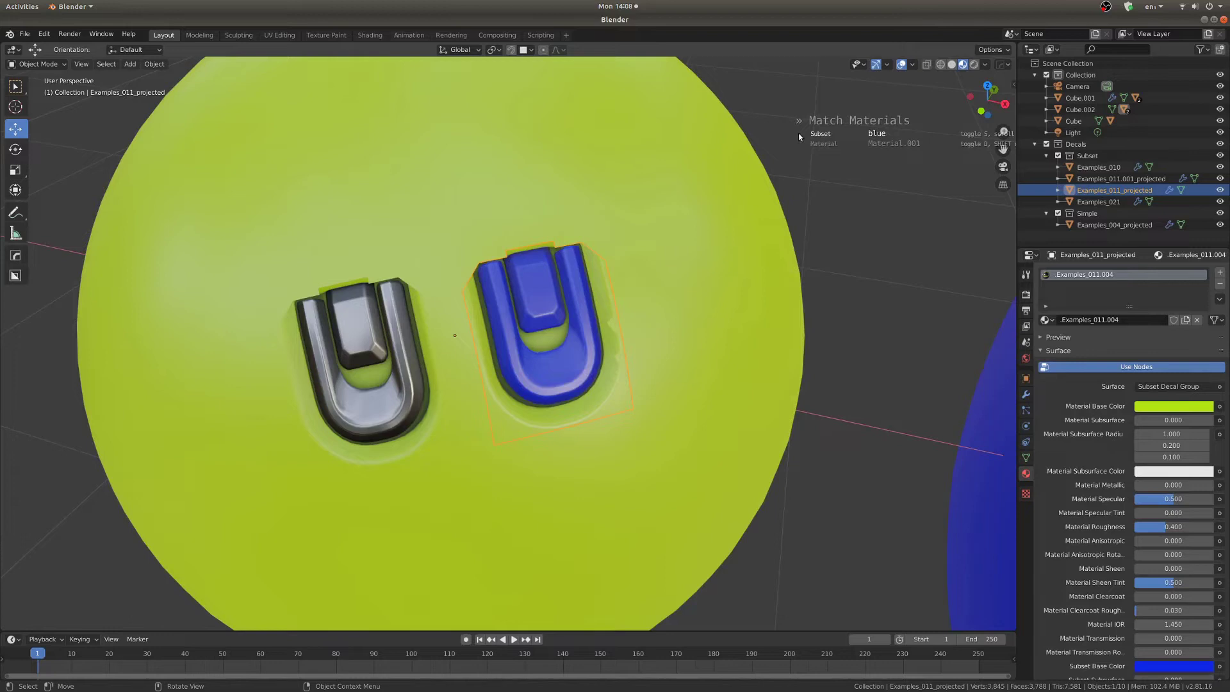
scroll(799, 137, "down", 2)
scroll(800, 137, "up", 2)
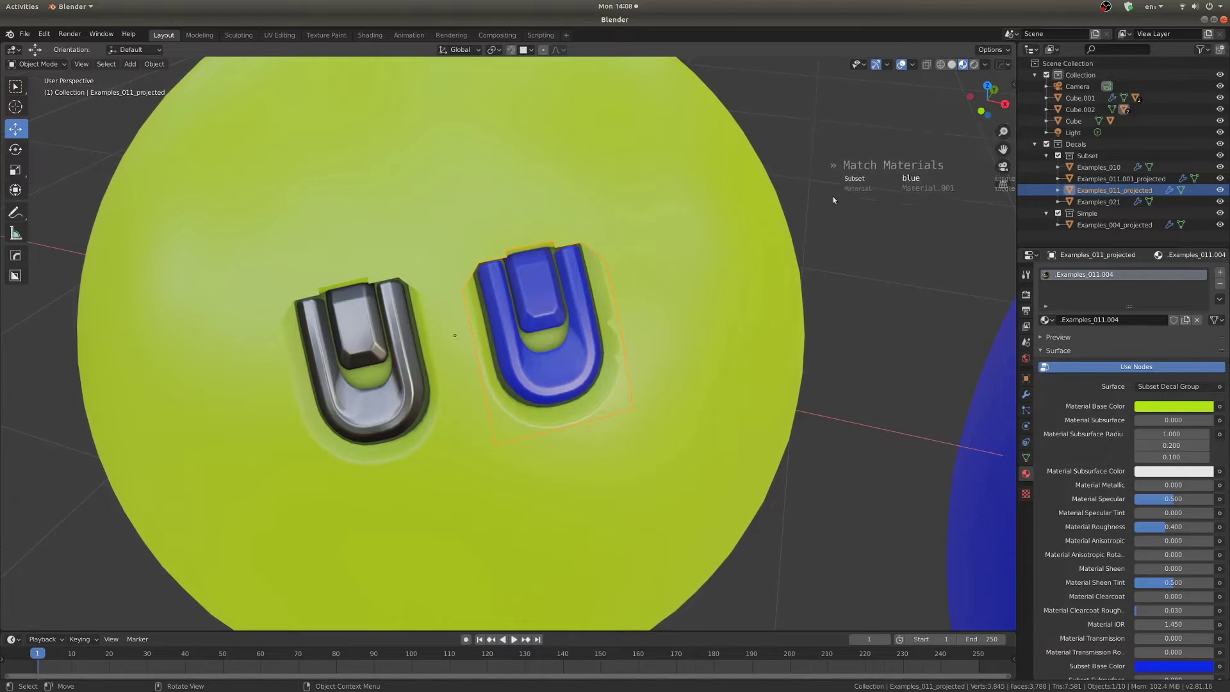
left_click(801, 185)
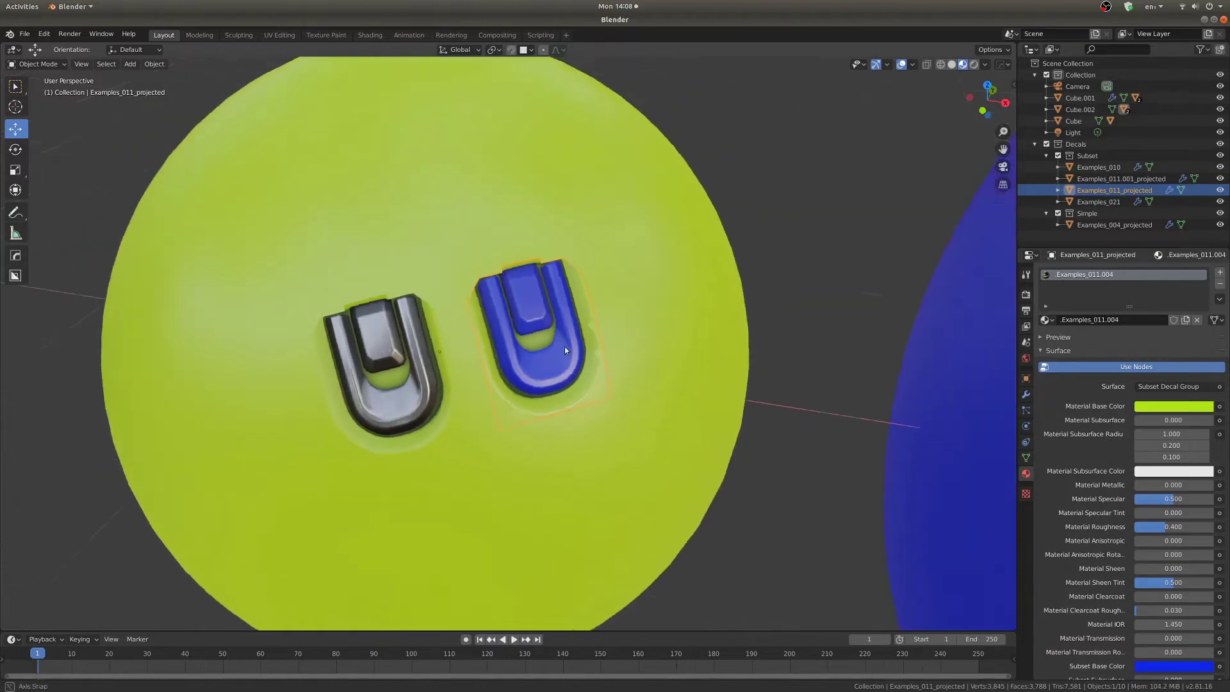
middle_click_drag(566, 351, 589, 362)
Match the blue U decal again, changing its Material from Material.001 to Default
key("d")
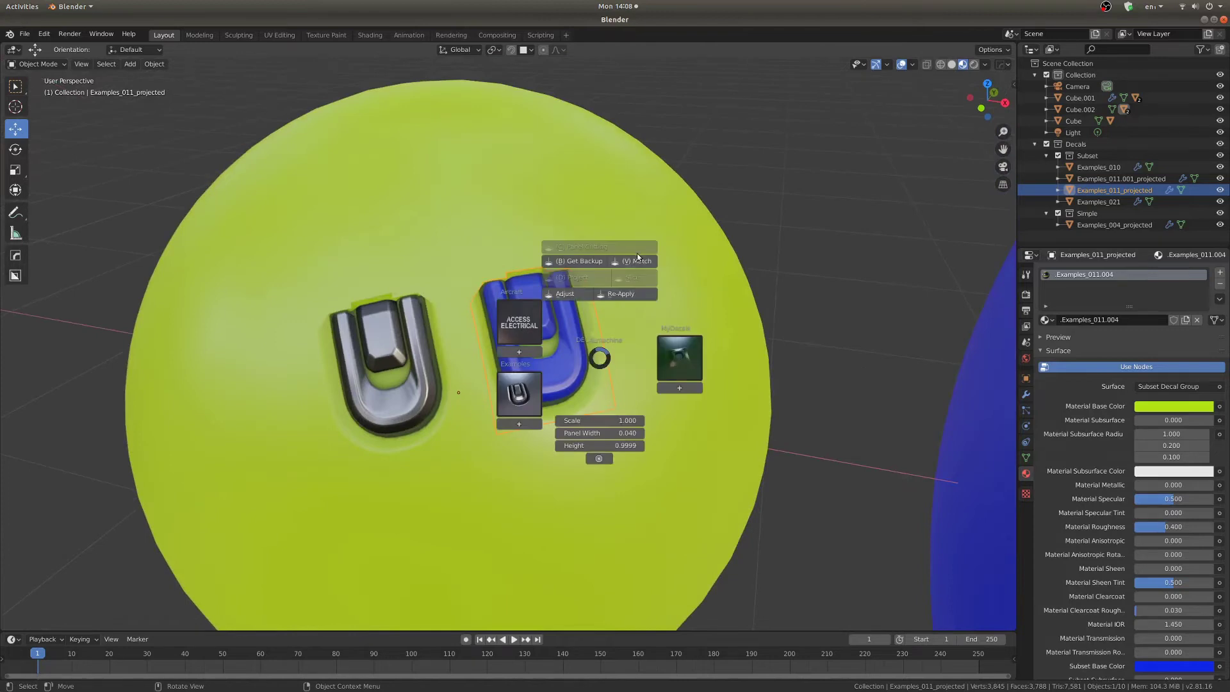
left_click(638, 263)
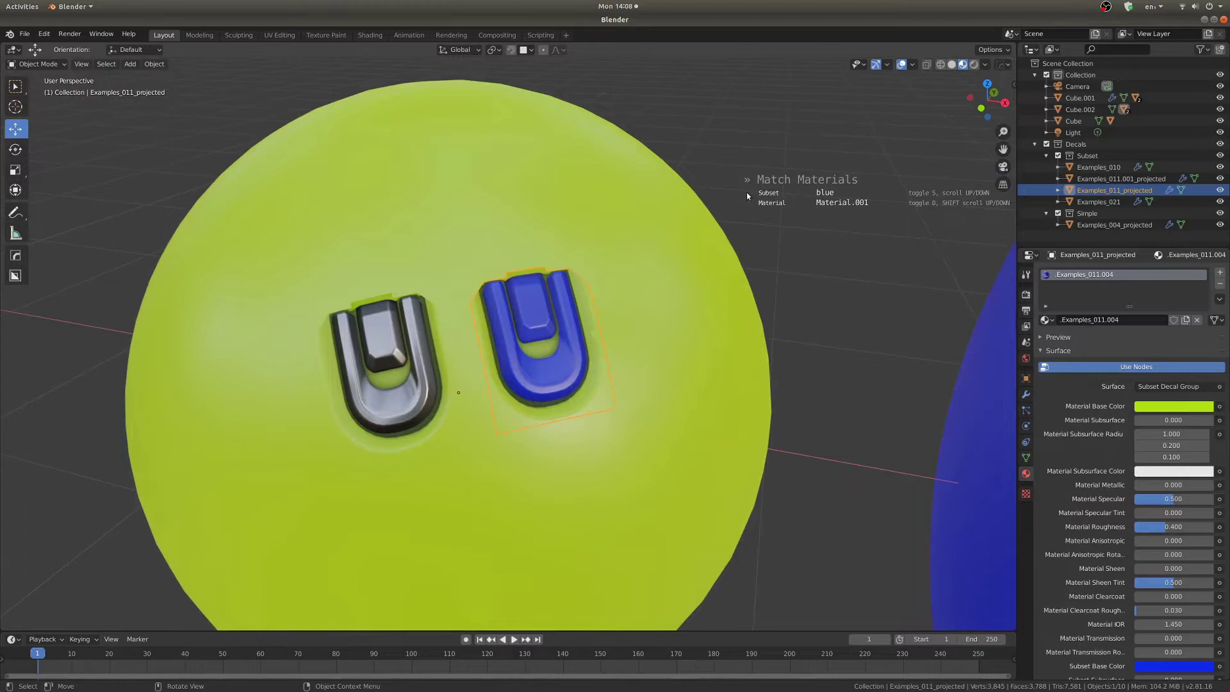
left_click(545, 409)
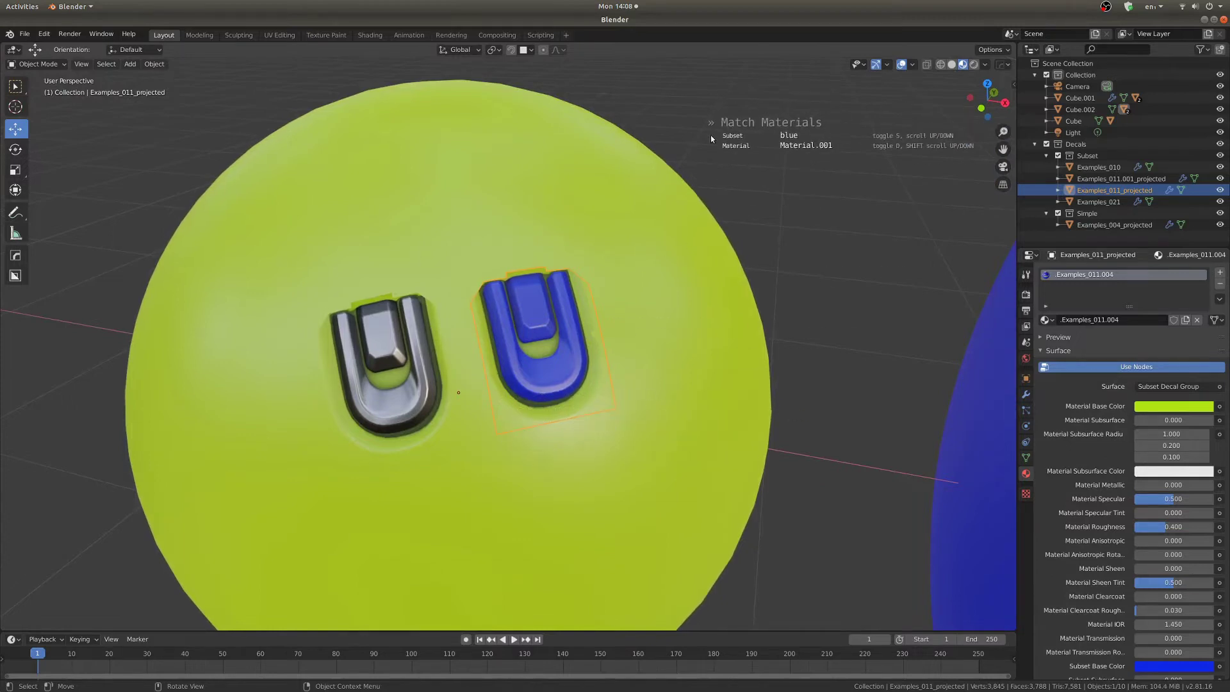
scroll(709, 136, "down", 3, "shift")
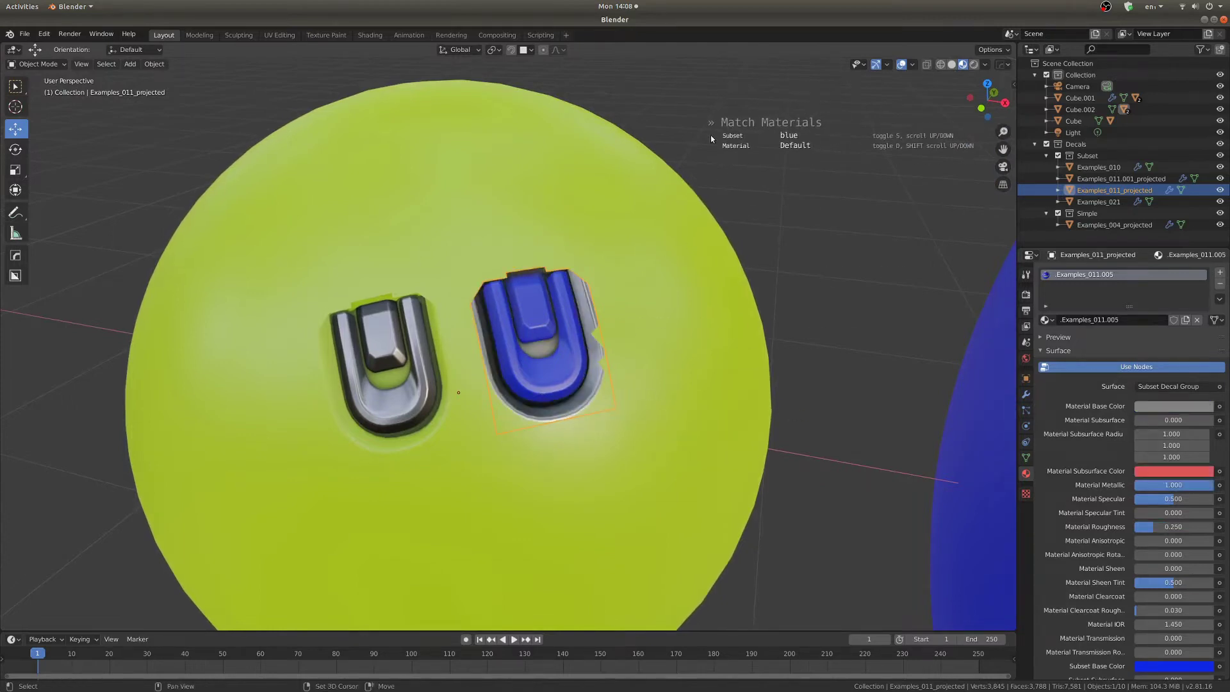
scroll(710, 136, "down", 1, "shift")
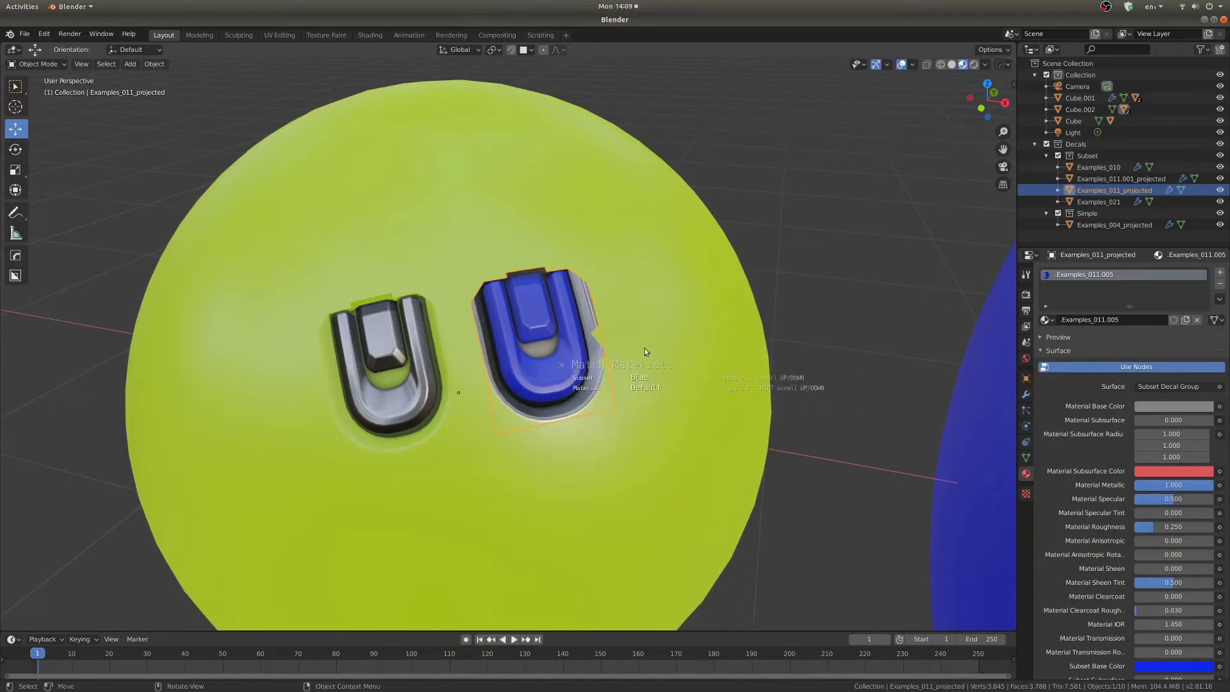
Insert the square Examples_027 decal and move it onto the white cube's top
scroll(521, 386, "down", 2)
middle_click_drag(521, 386, 610, 372)
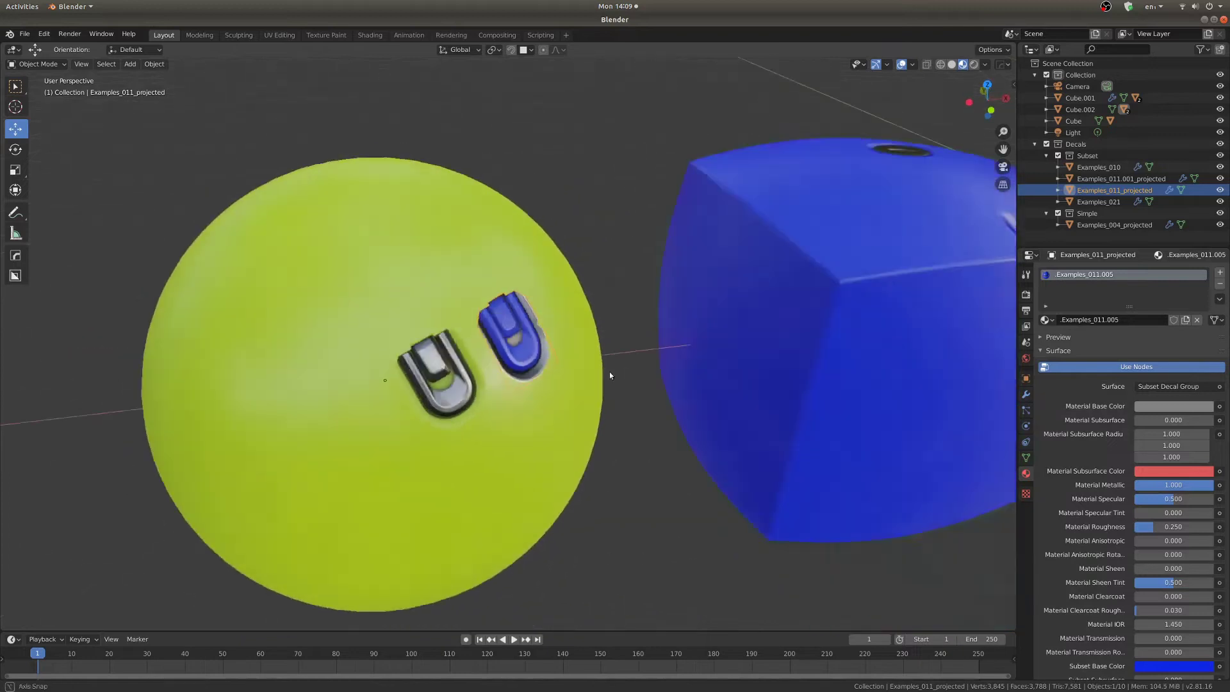
key("d")
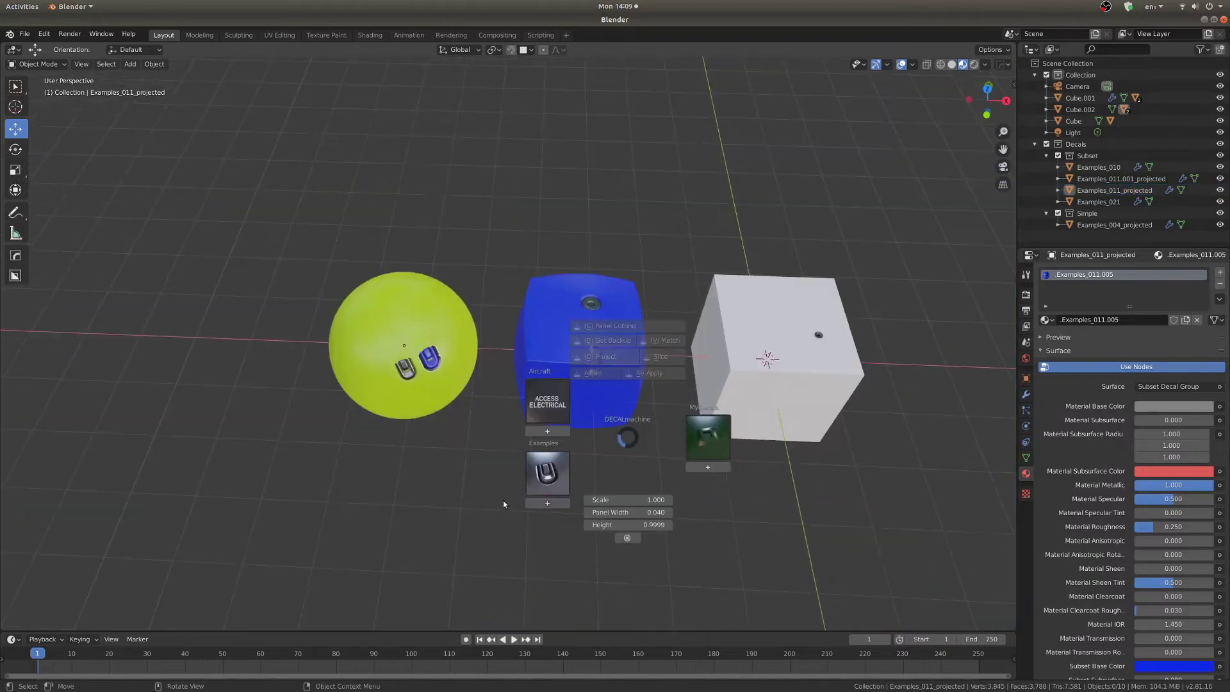
left_click(544, 479)
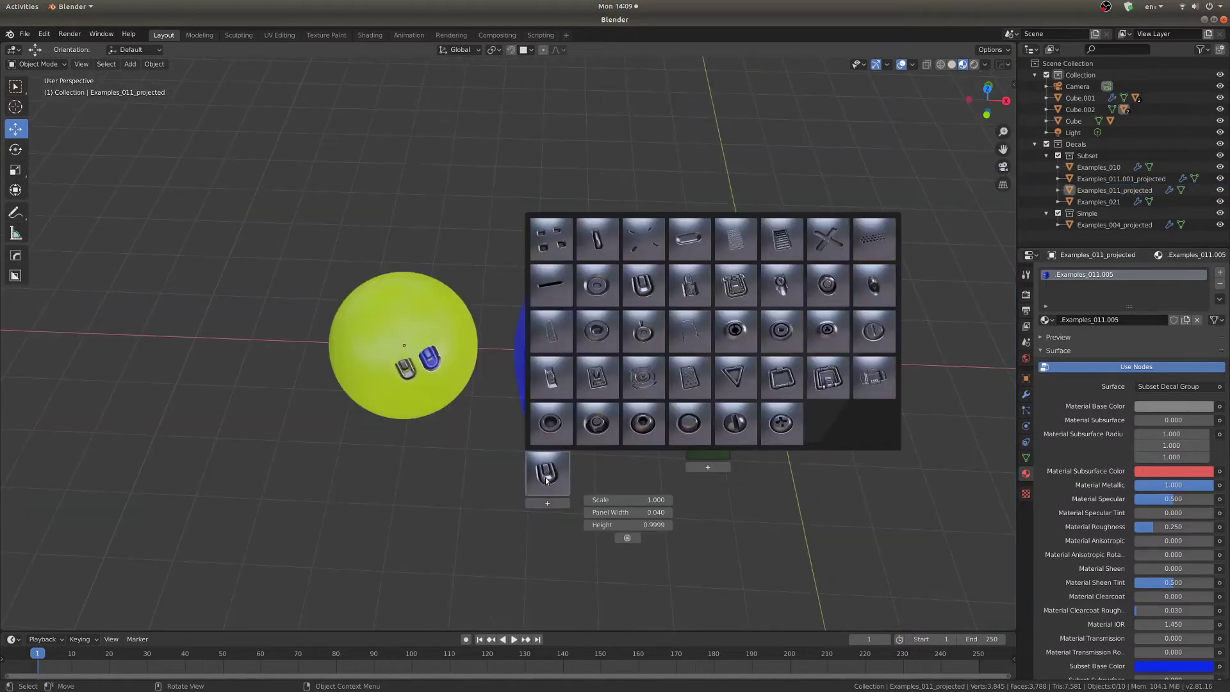
left_click(643, 379)
scroll(424, 433, "up", 5)
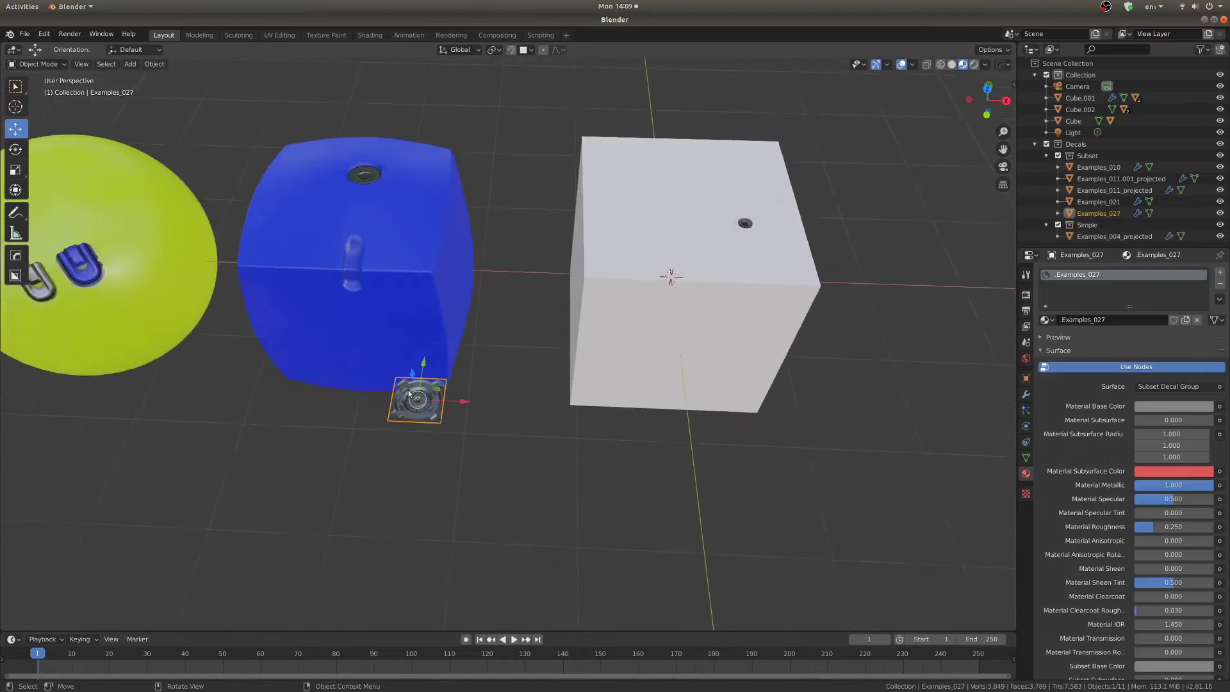
key("g")
left_click(711, 241, "ctrl")
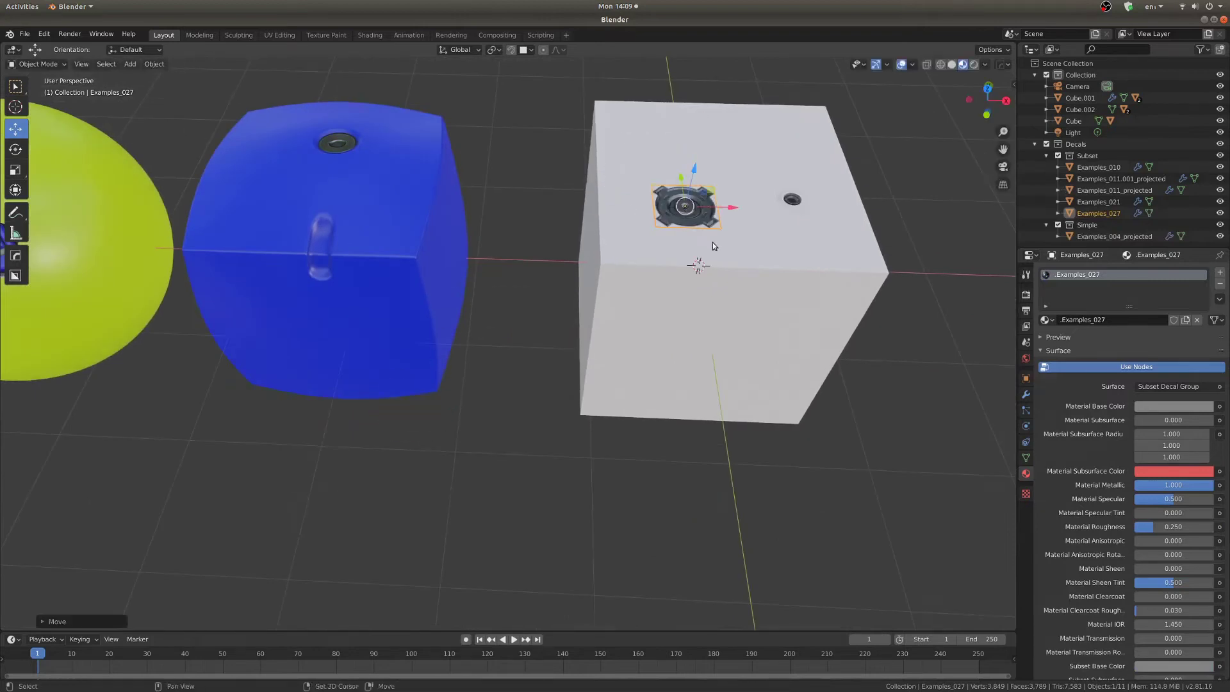
Re-apply Examples_027 so it takes on the white cube's non-metallic material
scroll(712, 242, "down", 1)
middle_click_drag(712, 242, 649, 298, "shift")
scroll(403, 474, "down", 2)
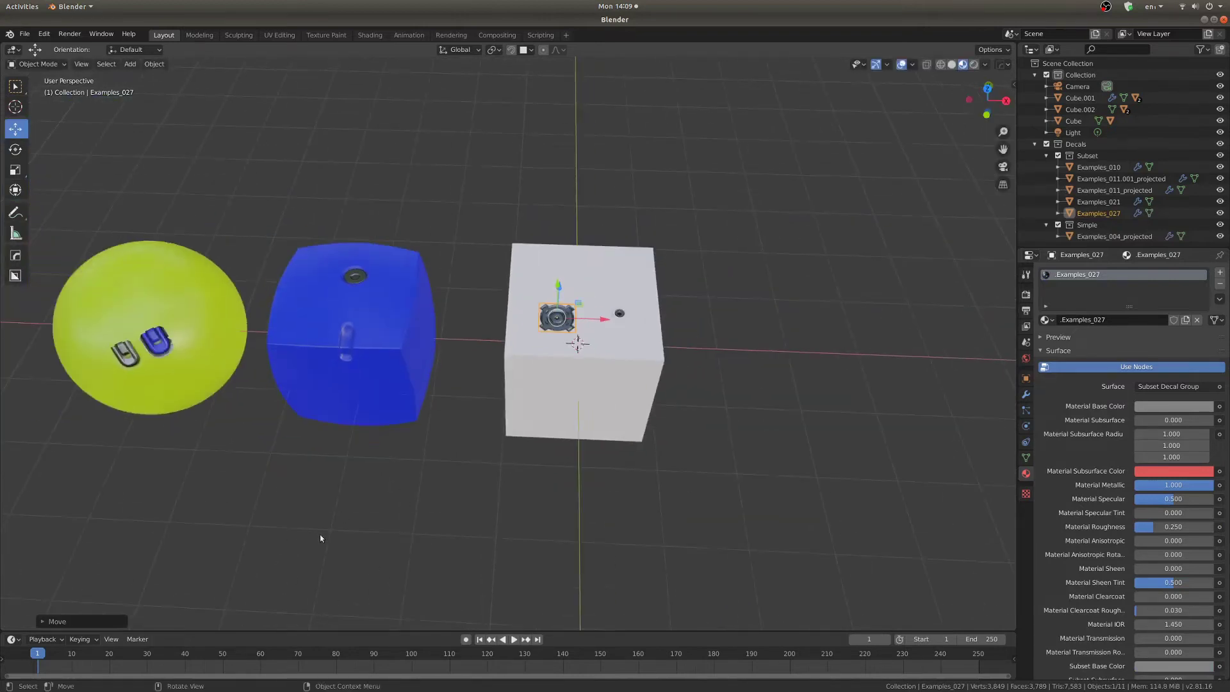
scroll(542, 321, "up", 4)
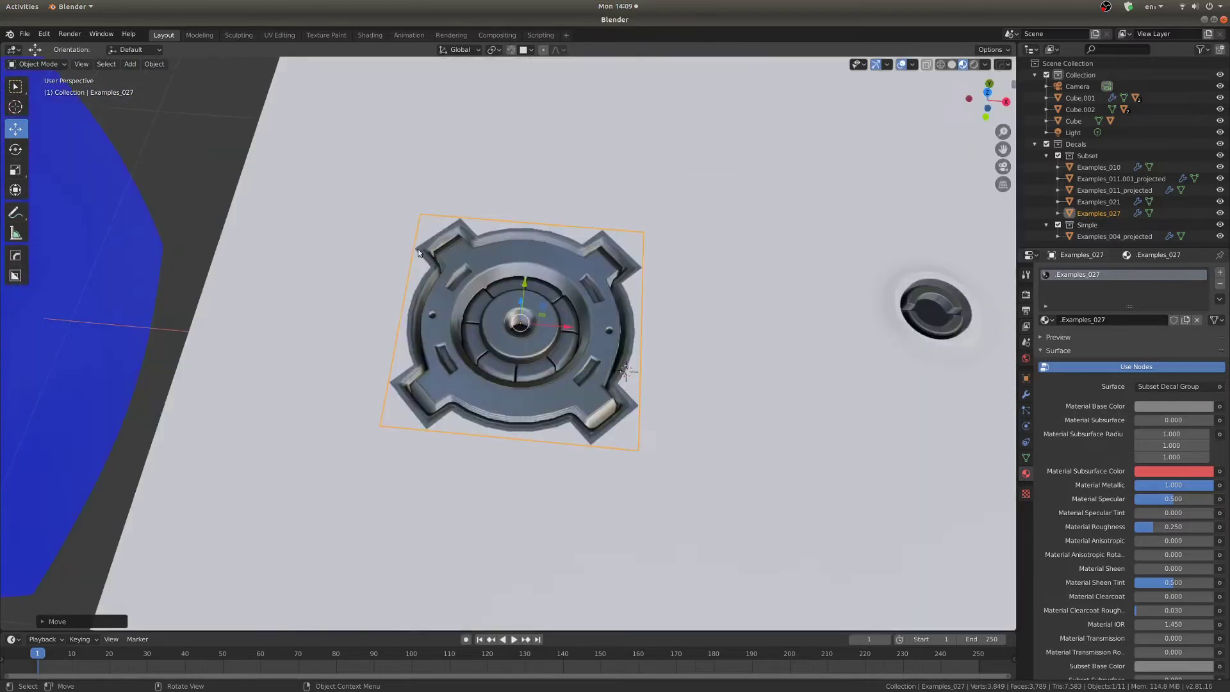
scroll(541, 320, "down", 1)
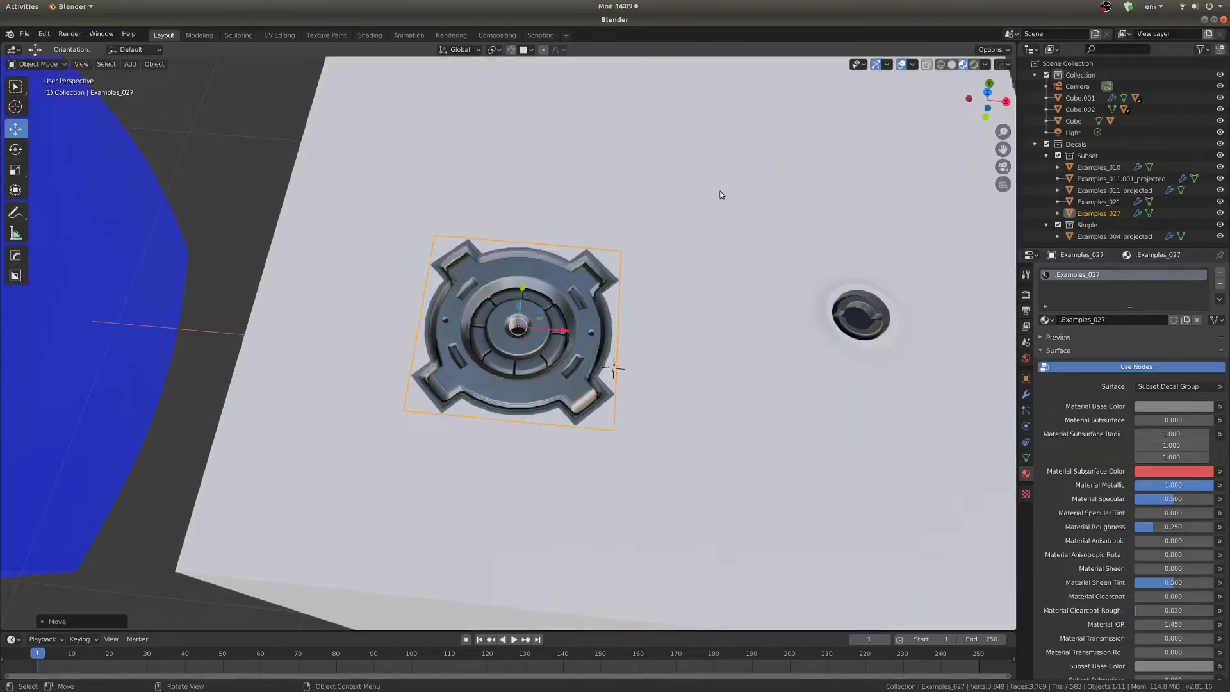
middle_click_drag(700, 343, 644, 358)
key("d")
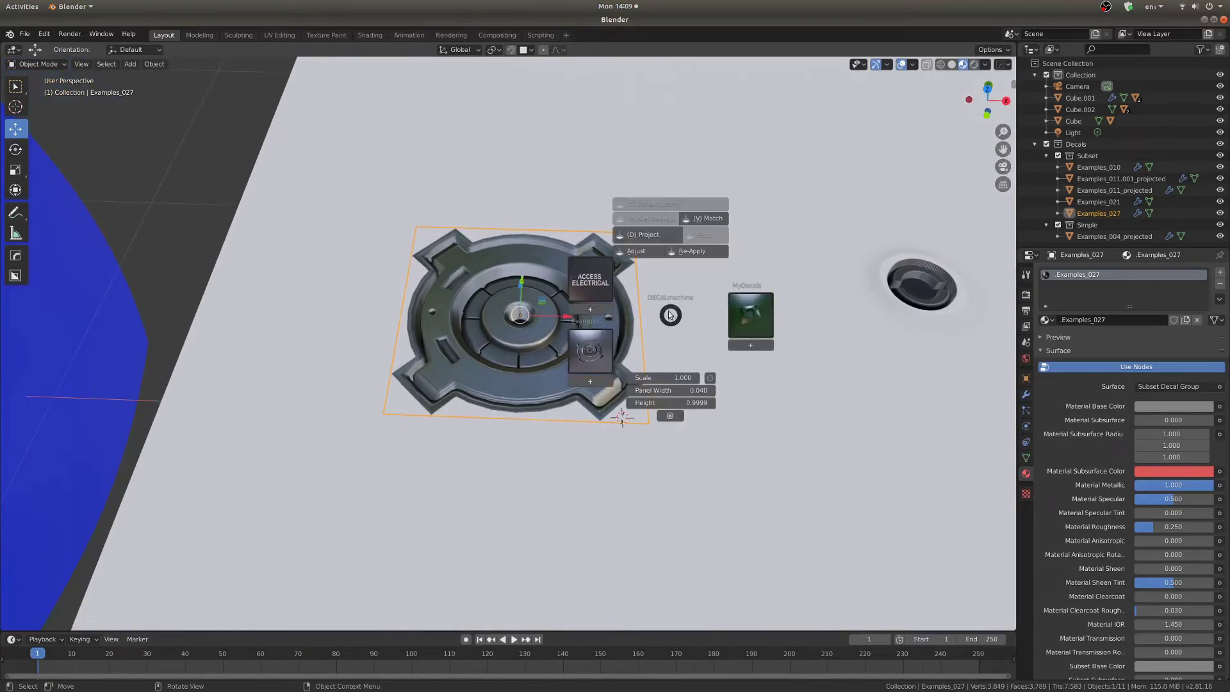
left_click(692, 251)
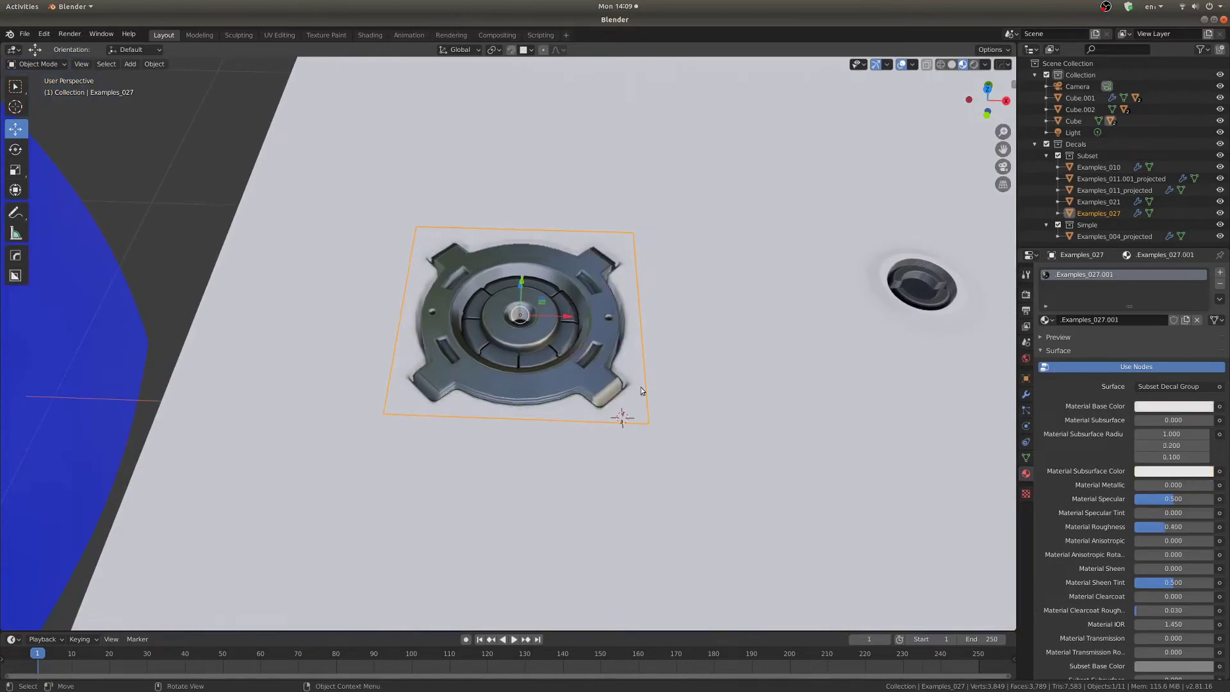
middle_click_drag(637, 387, 413, 325)
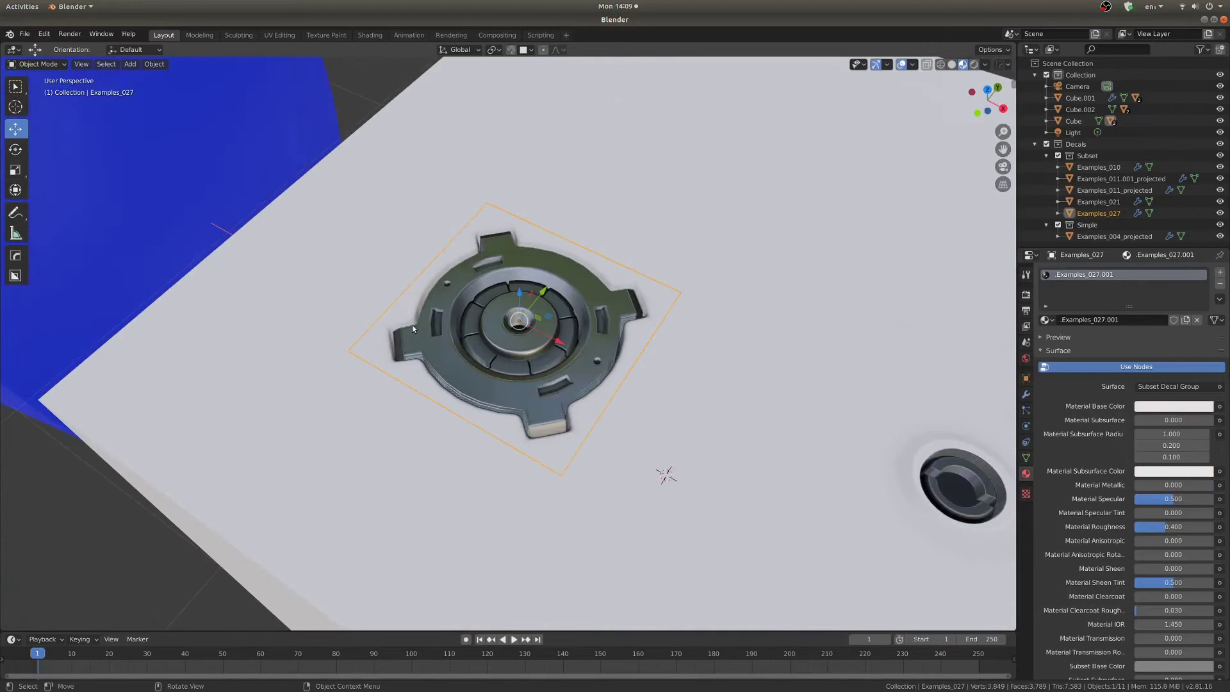
Duplicate the Examples_027 decal onto the blue cube's top as Examples_027.001
scroll(526, 352, "down", 6)
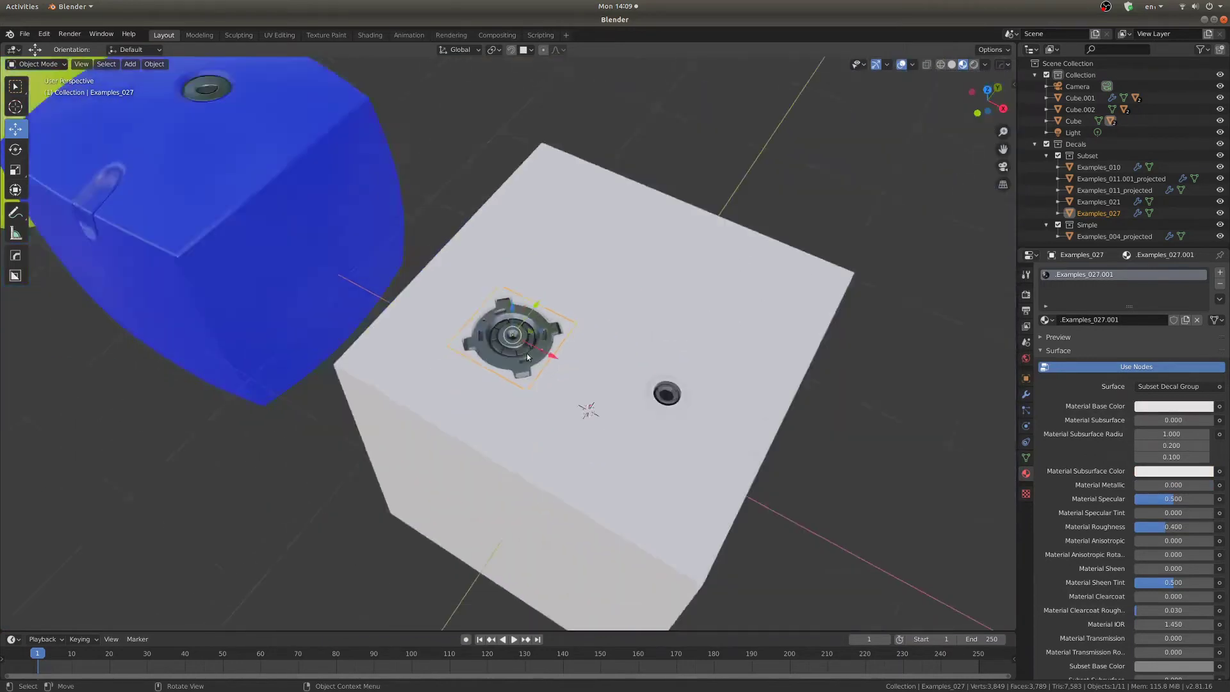
middle_click_drag(526, 352, 583, 341)
key("shift+d")
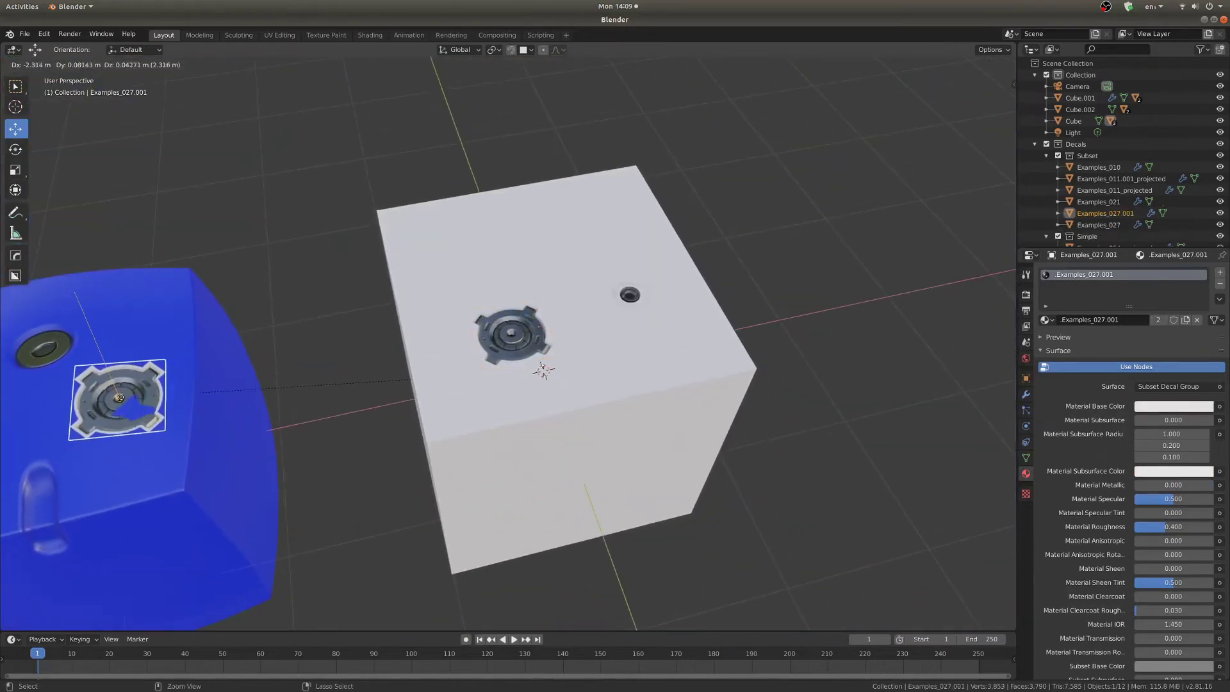
left_click(543, 370)
key("KP_Decimal")
Adjust the copy's height and match its material to the blue cube
key("d")
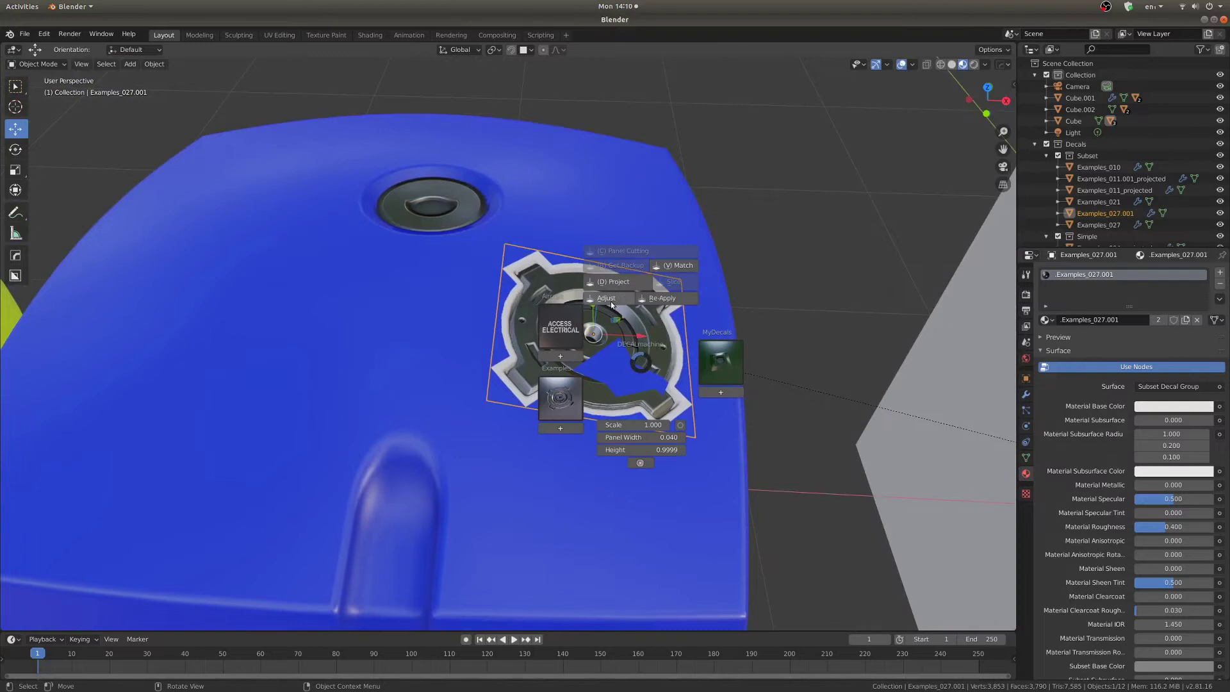
left_click(609, 298)
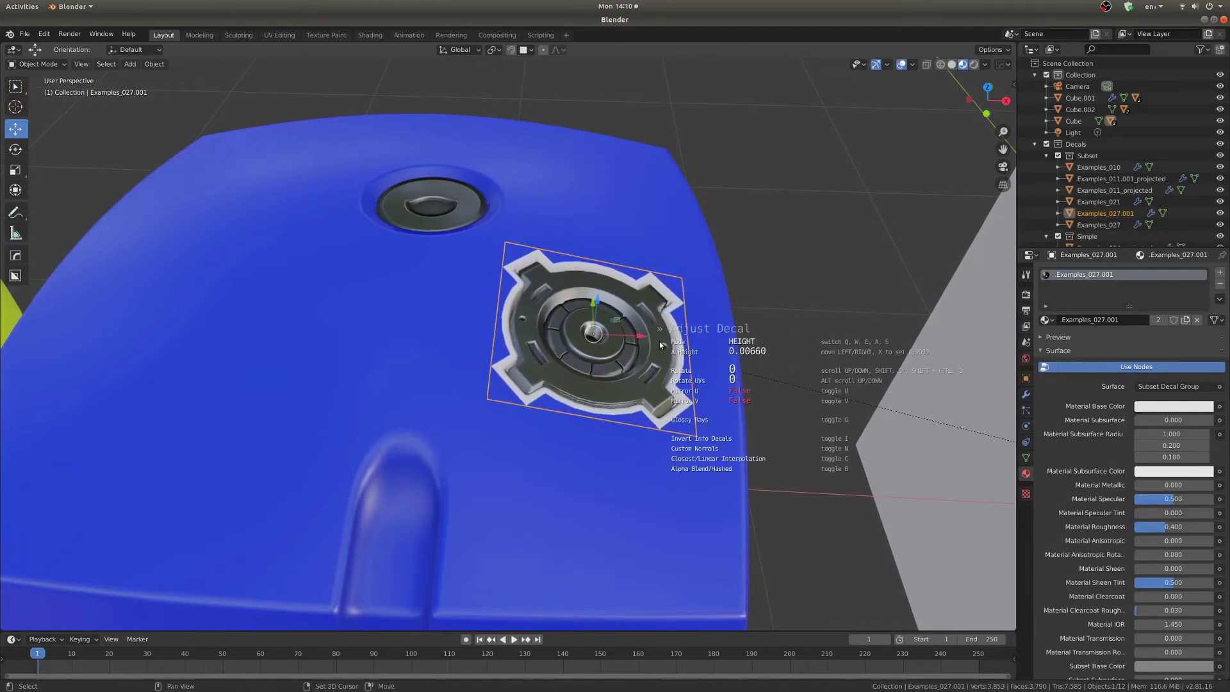
left_click(660, 344)
key("d")
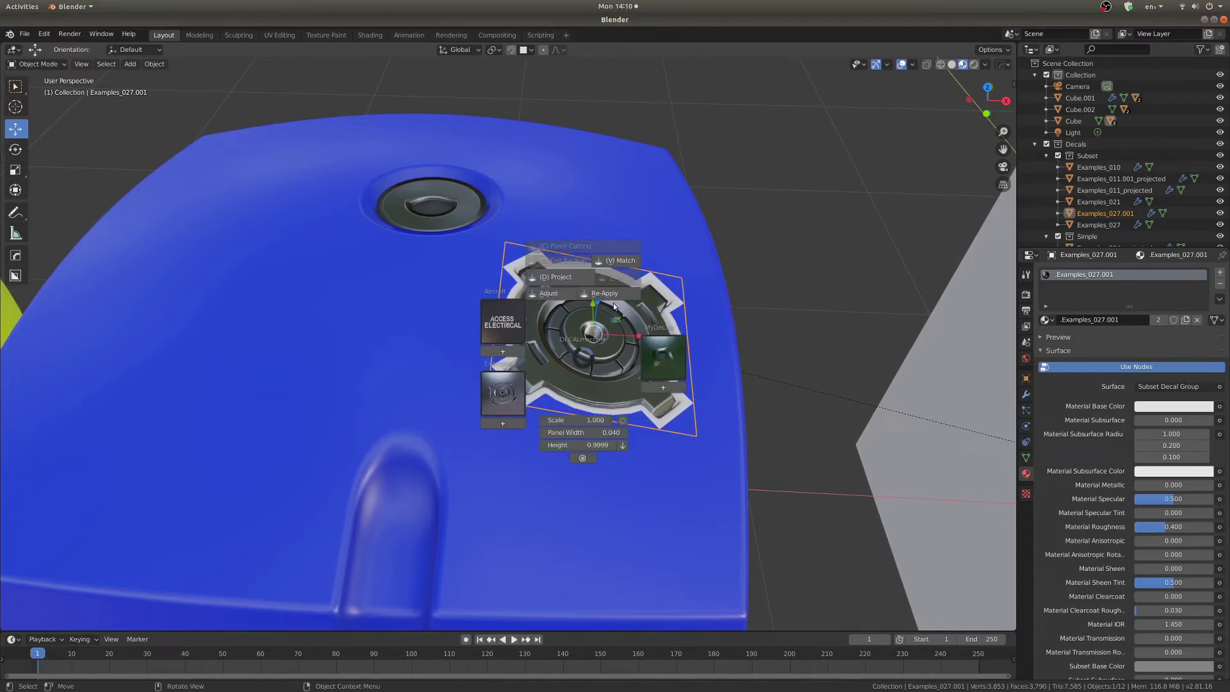
left_click(616, 300)
scroll(640, 394, "down", 6)
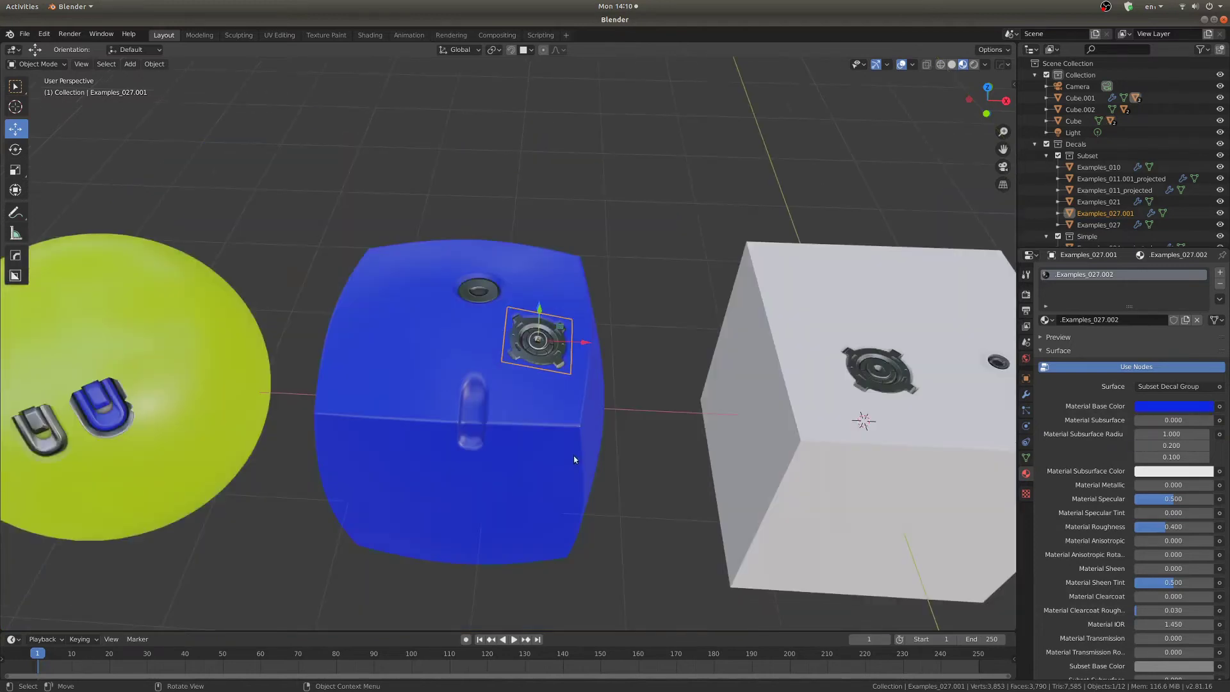
Move the blue cube to a new position and freely rotate it
left_click(574, 455)
key("g")
left_click(544, 511)
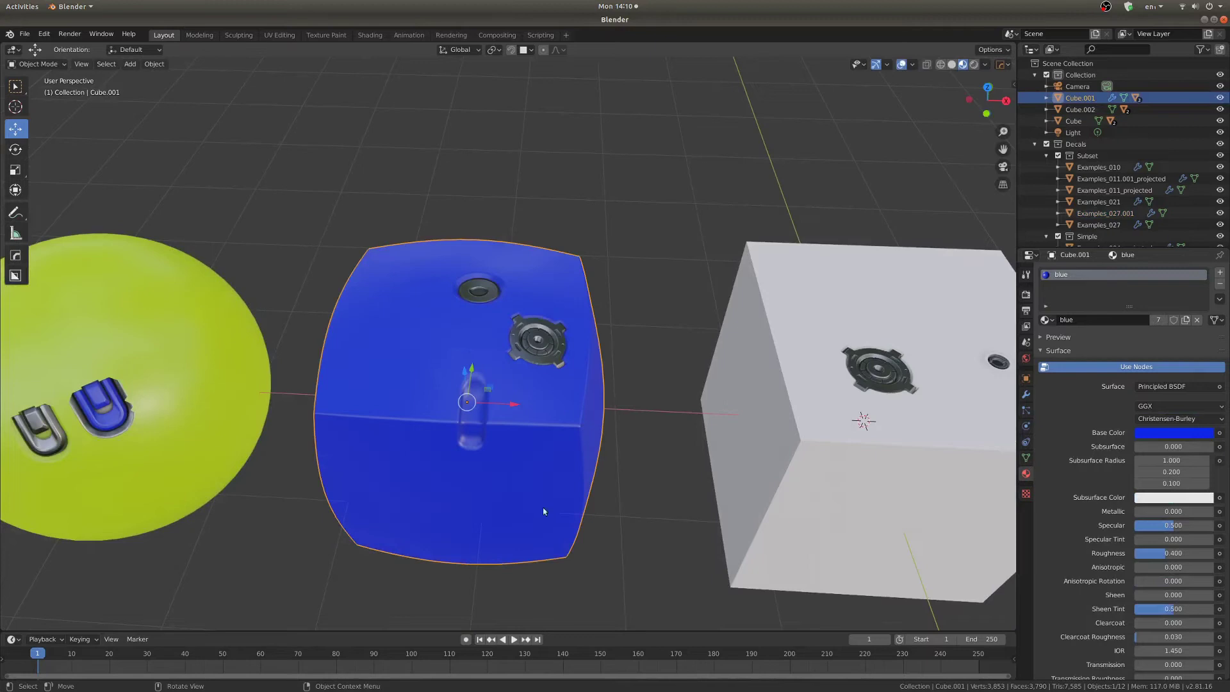
key("r")
key("r")
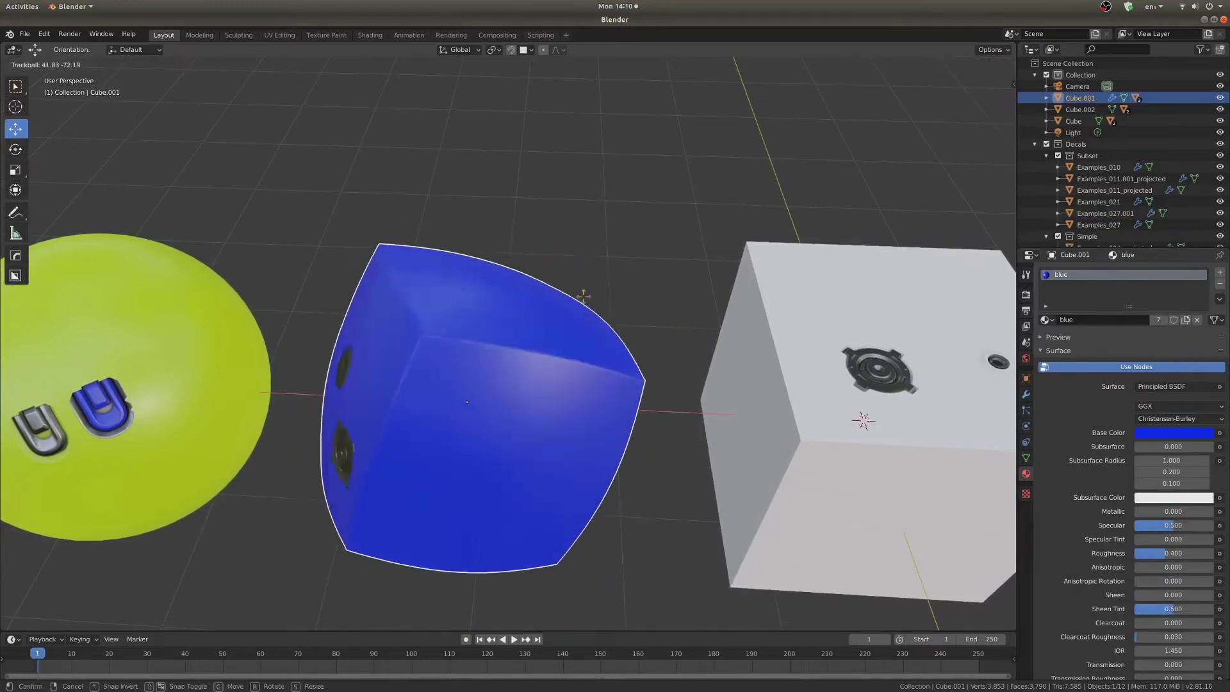
left_click(564, 340)
scroll(572, 340, "up", 3)
Raise the parallax amount of the Examples_027.001 hatch decal on the blue cube to 0.51
left_click(572, 340)
scroll(572, 340, "up", 2)
key("d")
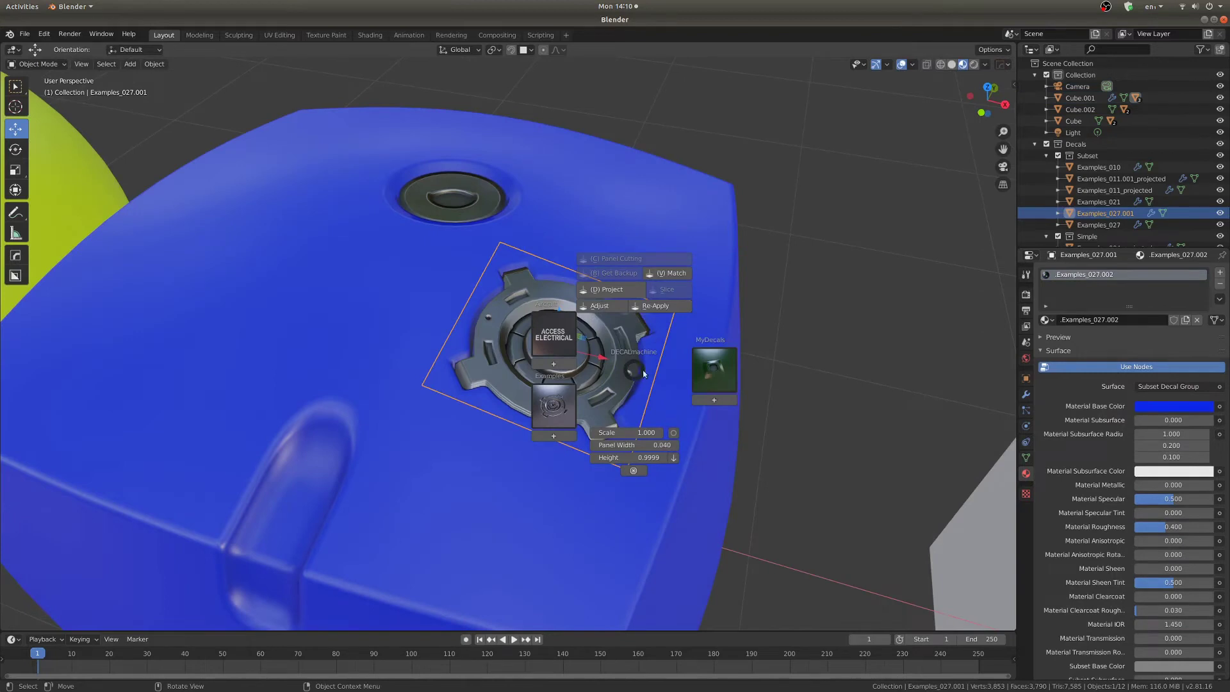
left_click(612, 308)
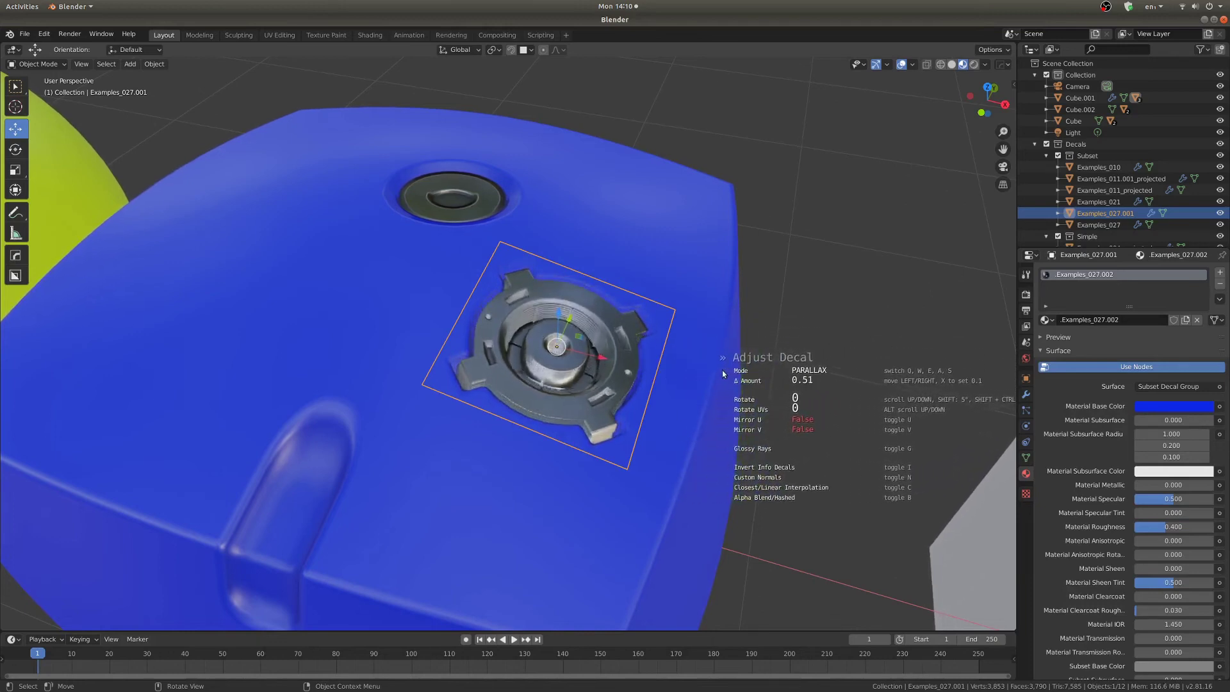
left_click(713, 372)
middle_click_drag(722, 321, 556, 296)
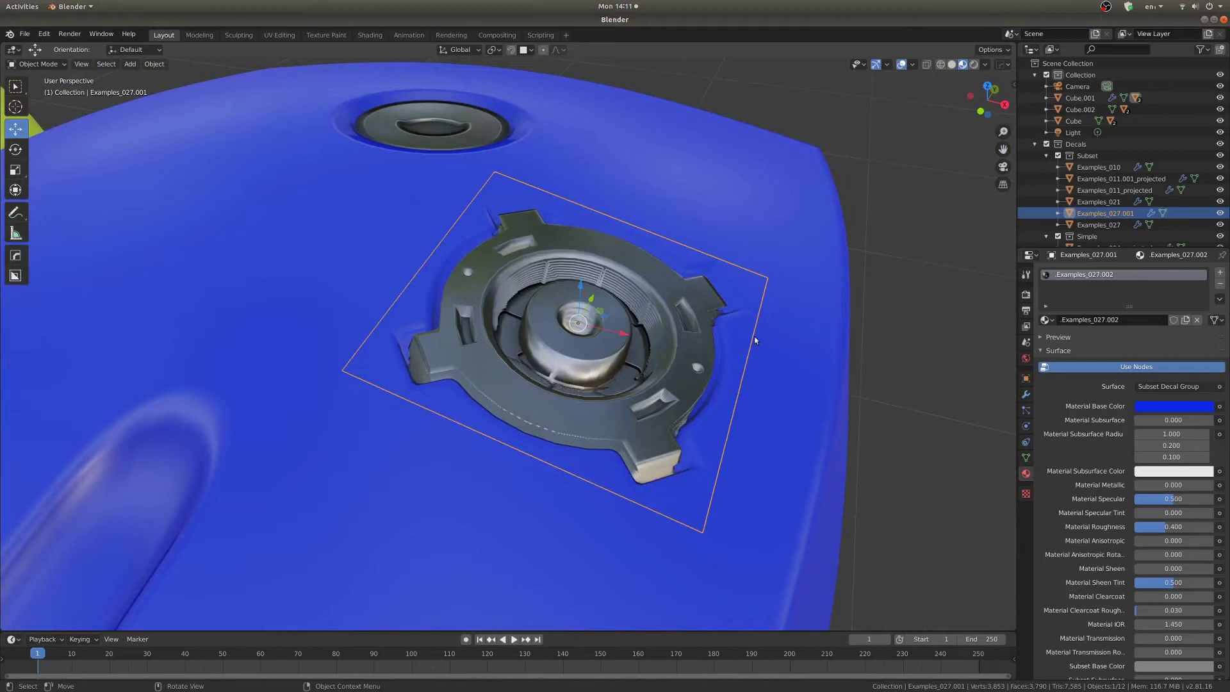
middle_click_drag(754, 337, 553, 242)
Project the hatch decal onto the blue cube's surface as Examples_027.001_projected
middle_click_drag(609, 401, 617, 404)
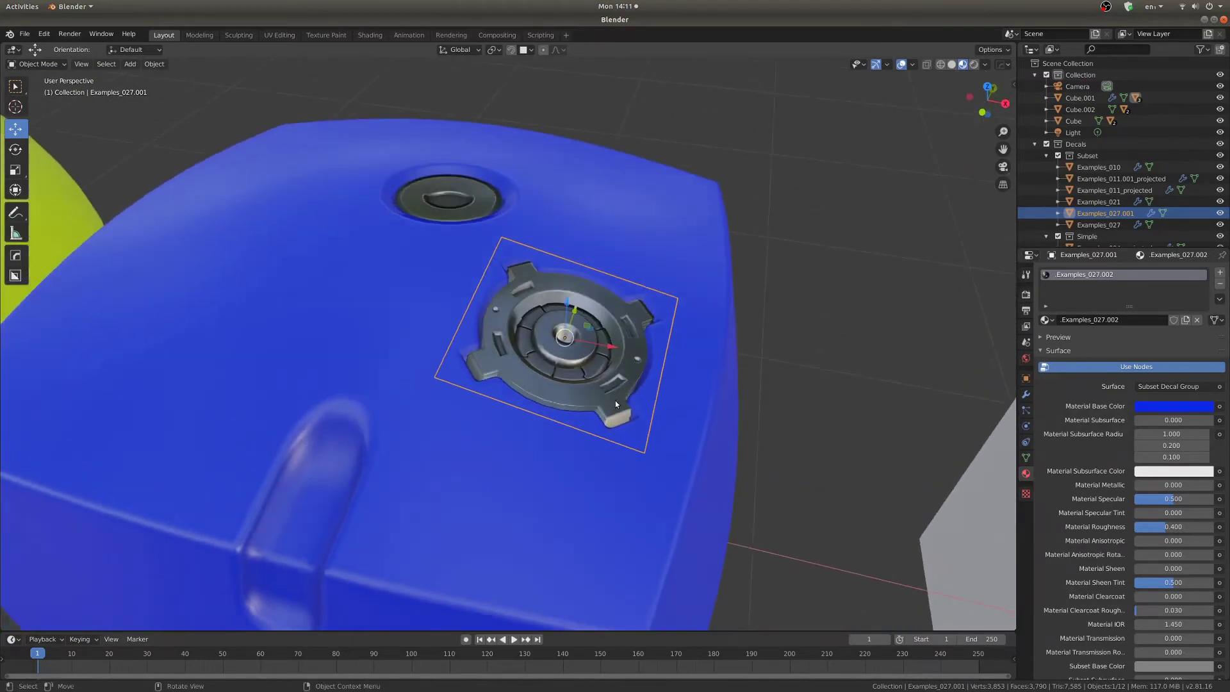
key("d")
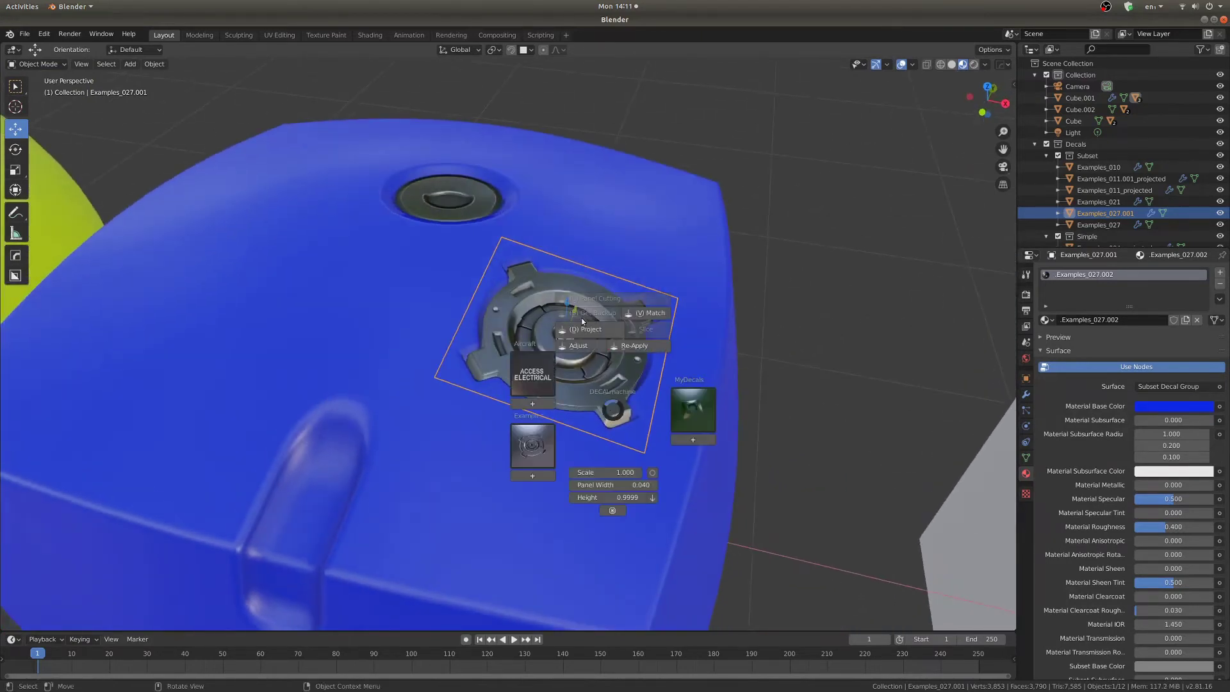
left_click(584, 327)
middle_click_drag(651, 365, 672, 335)
Bring up the Examples decal library grid from the DECALmachine pie
scroll(585, 391, "down", 4)
scroll(676, 360, "down", 3)
scroll(673, 334, "down", 3)
key("d")
left_click(501, 483)
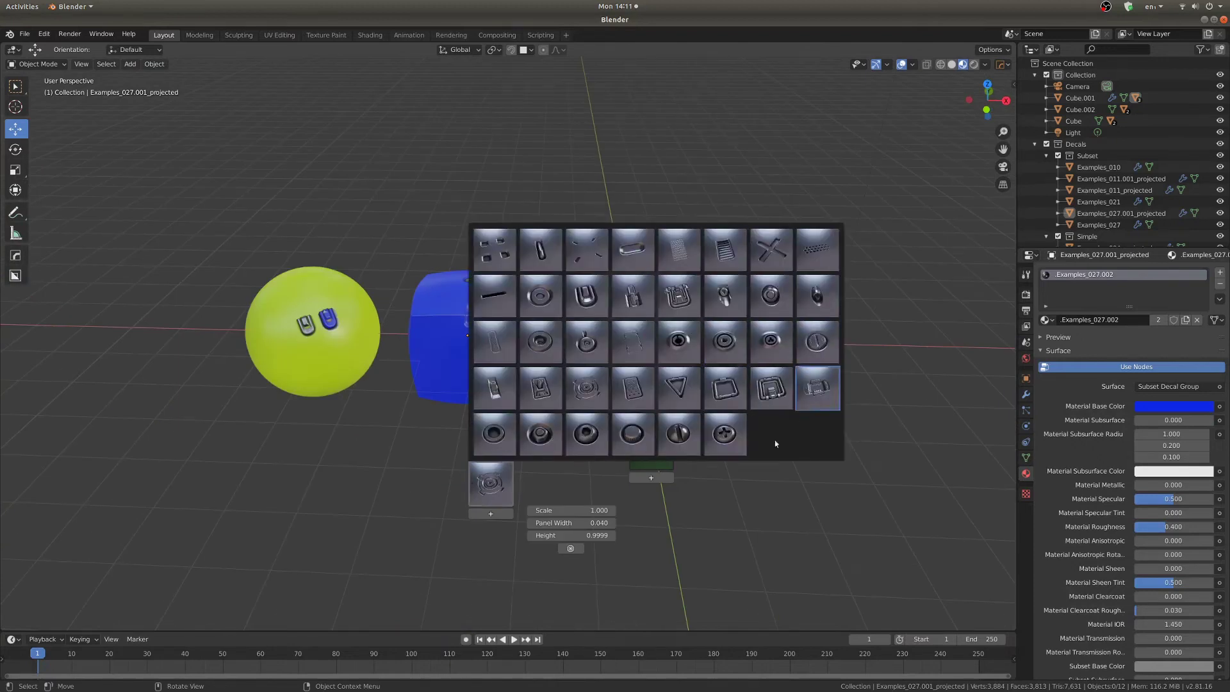
Close the Examples grid and insert the custom MyDecals_002 bump decal
left_click(798, 596)
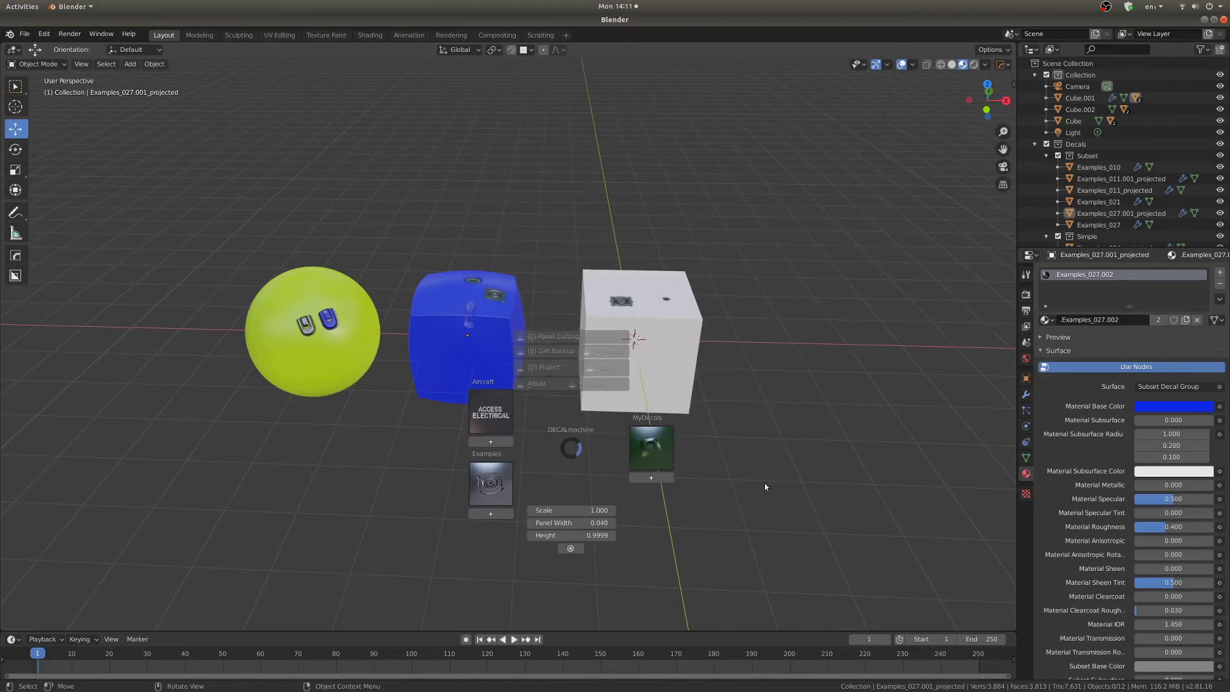
left_click(664, 453)
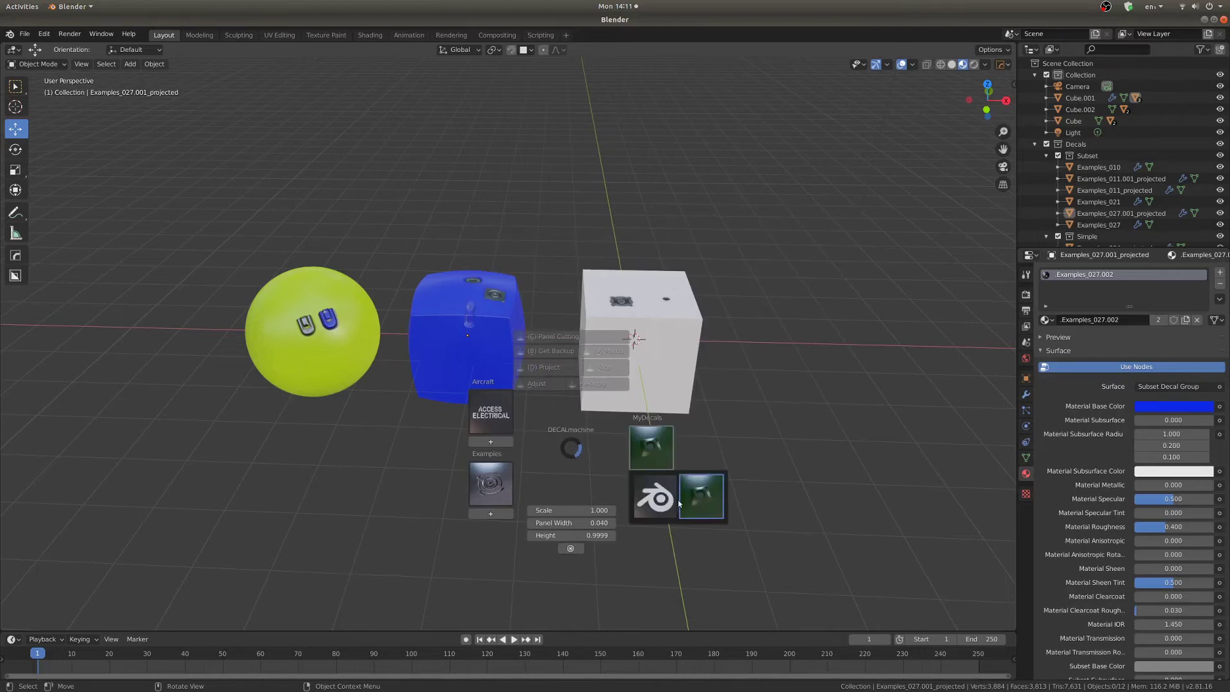
left_click(705, 499)
Match the new bump decal's material to the blue cube's surface
scroll(645, 540, "up", 3)
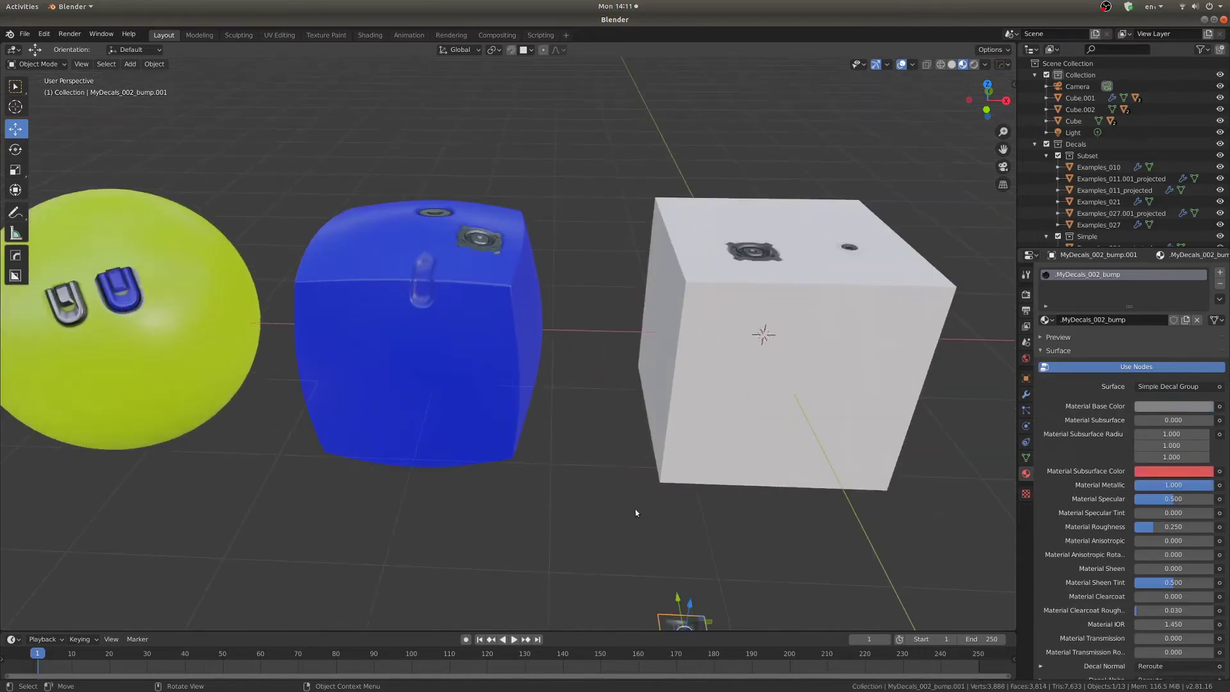
key("d")
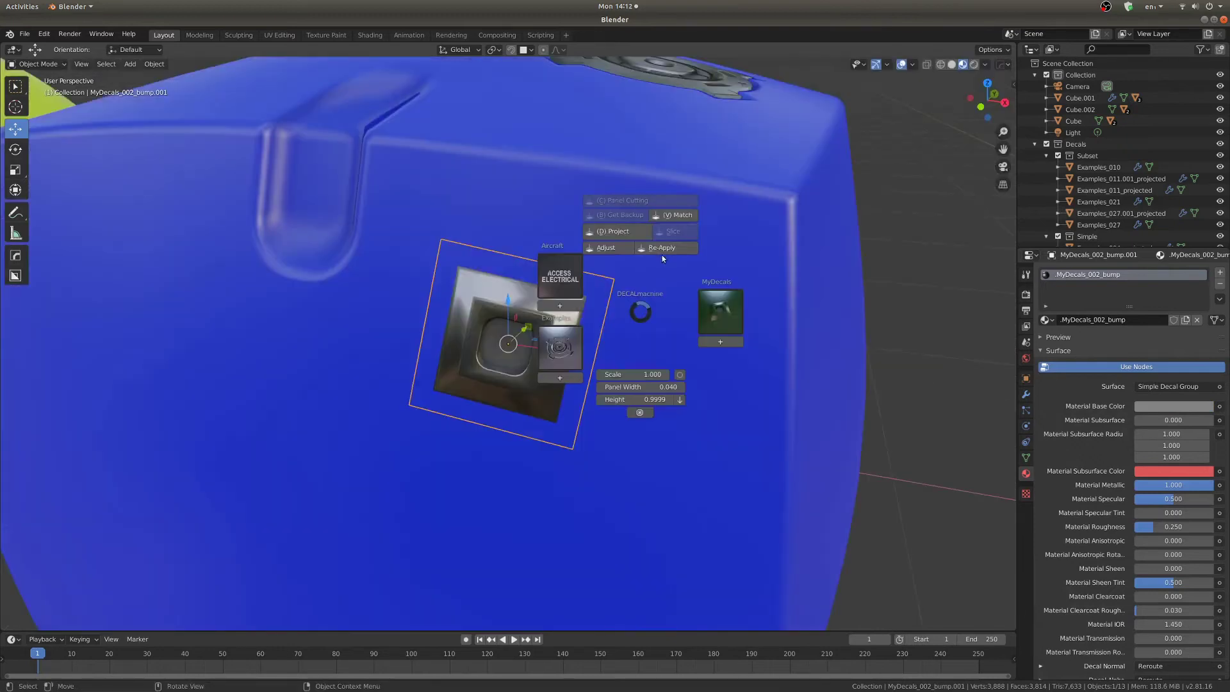
left_click(662, 254)
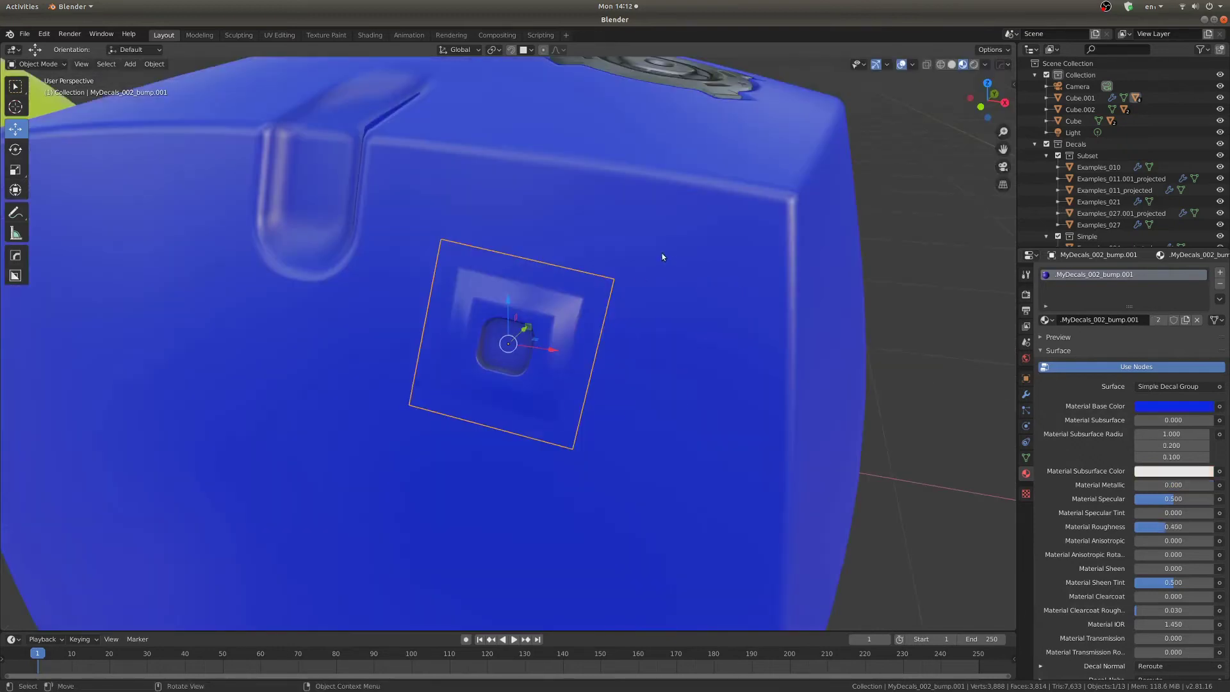
scroll(641, 316, "down", 2)
middle_click_drag(639, 316, 524, 344)
scroll(524, 344, "down", 5)
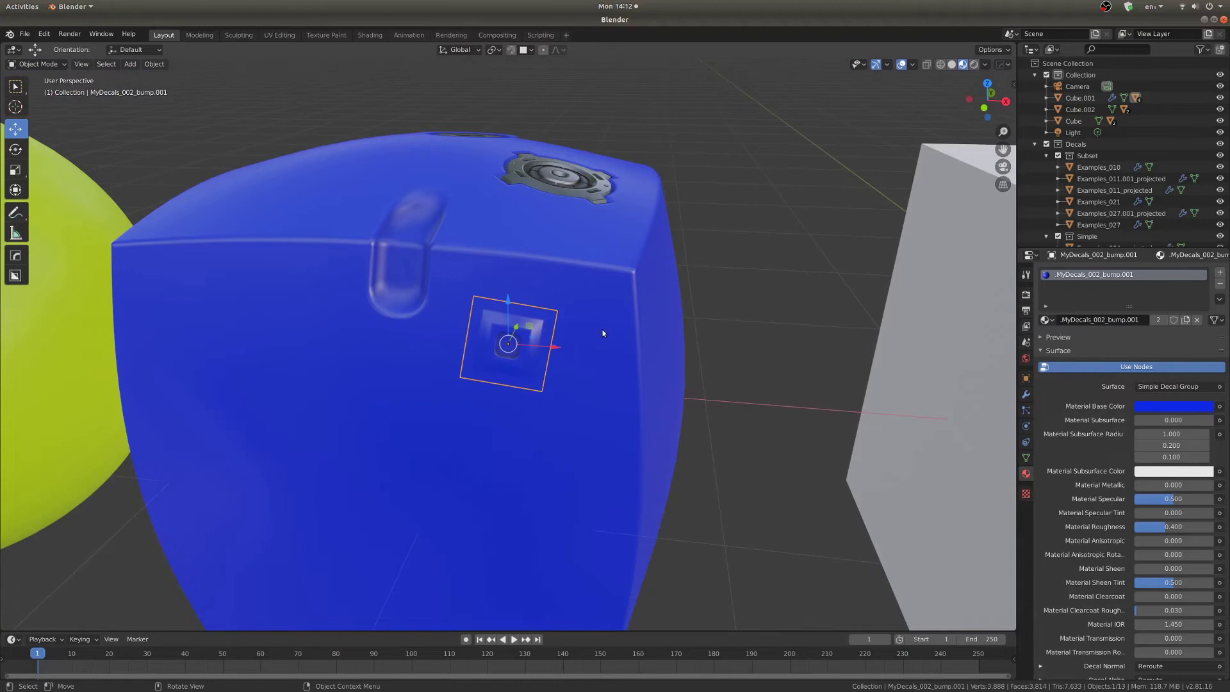
middle_click_drag(602, 329, 634, 415)
Deselect the decal and inspect the blue cube and its decals from several angles
key("alt+a")
scroll(495, 390, "down", 4)
scroll(625, 387, "down", 3)
scroll(655, 400, "up", 3)
scroll(632, 413, "up", 5)
middle_click_drag(514, 210, 525, 405, "shift")
scroll(526, 405, "up", 2)
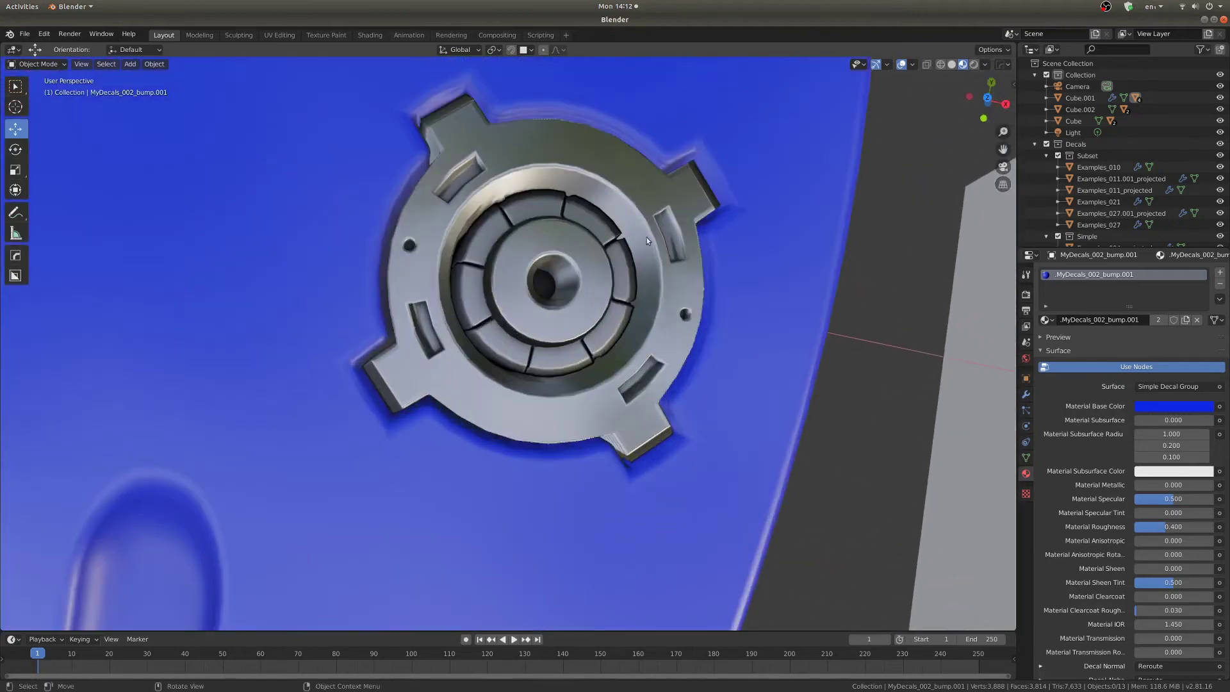
scroll(552, 274, "down", 5)
middle_click_drag(501, 481, 545, 429)
scroll(510, 400, "down", 2)
scroll(545, 431, "down", 6)
scroll(566, 355, "up", 3)
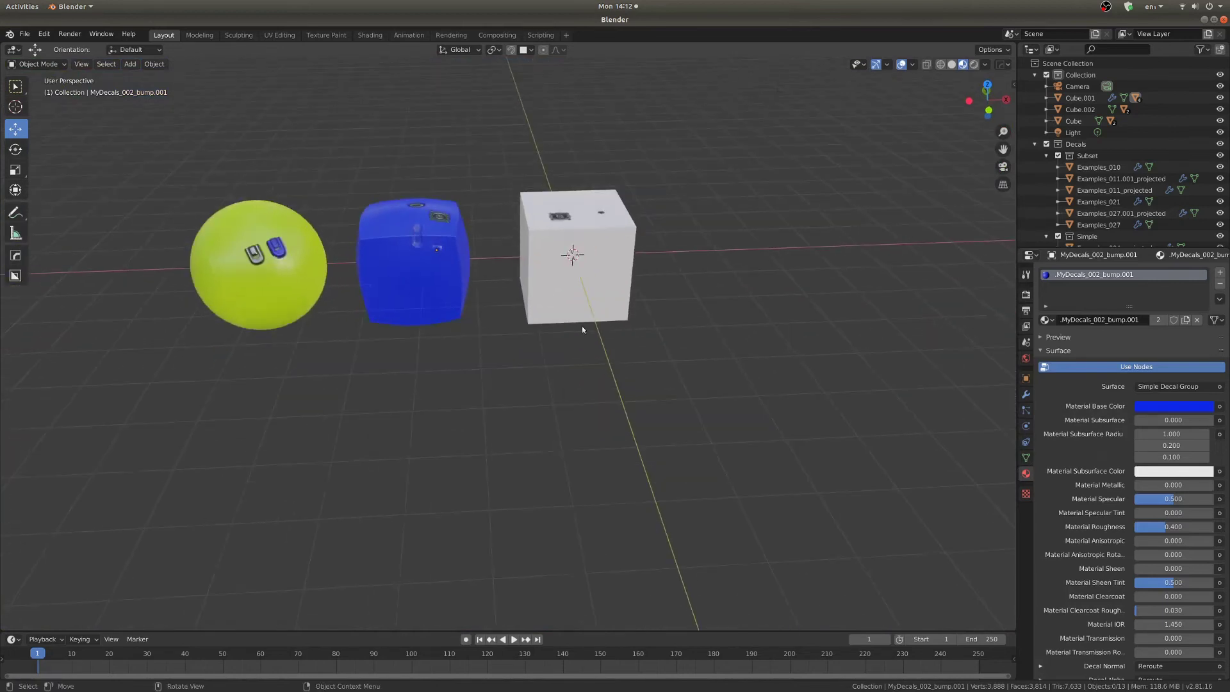
Move the plane rightward across the floor to a new spot
left_click(436, 253)
middle_click_drag(738, 353, 626, 359, "shift")
left_click_drag(484, 284, 679, 437)
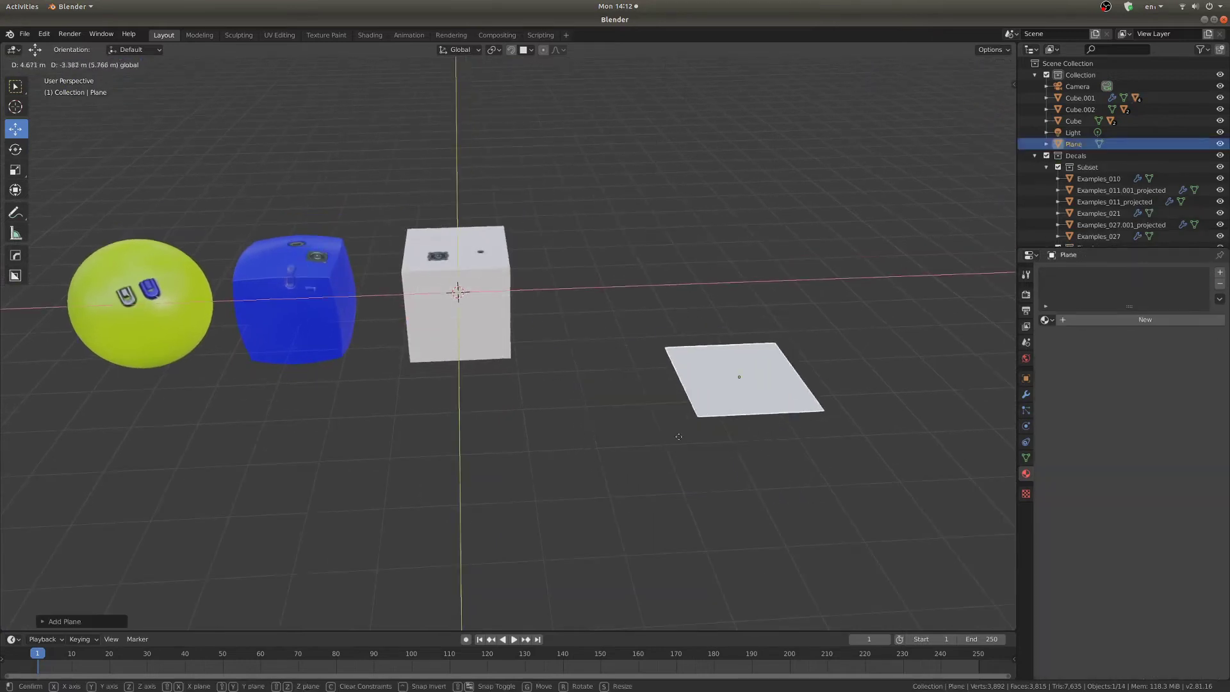
left_click(640, 469)
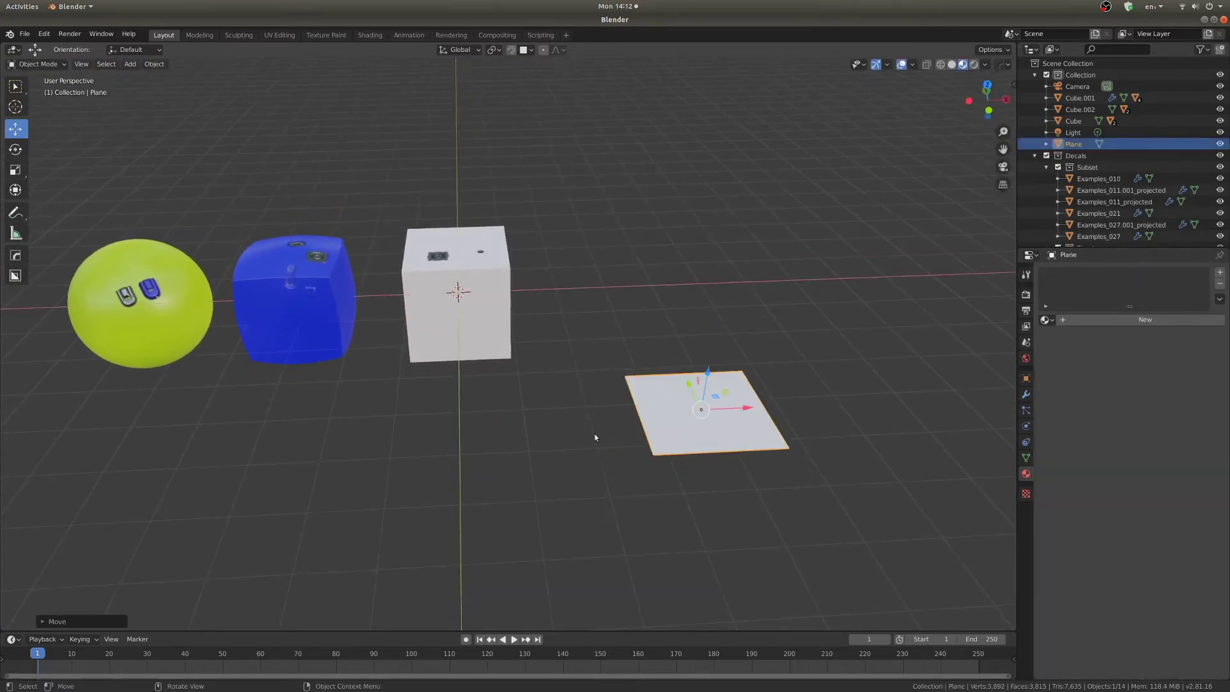
In Edit Mode, inset the plane's face and extrude it downward into a recessed well
key("KP_Decimal")
key("Tab")
scroll(446, 391, "down", 2)
middle_click_drag(674, 413, 727, 387)
scroll(495, 390, "up", 1)
key("i")
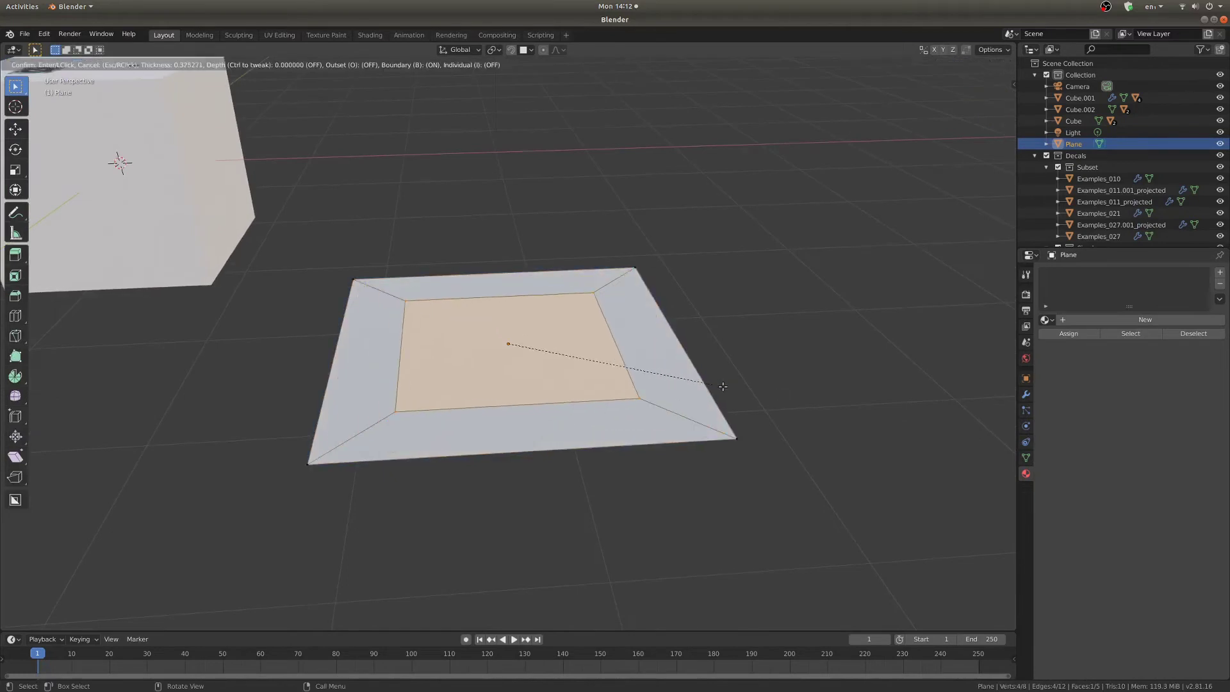
left_click(732, 391)
key("e")
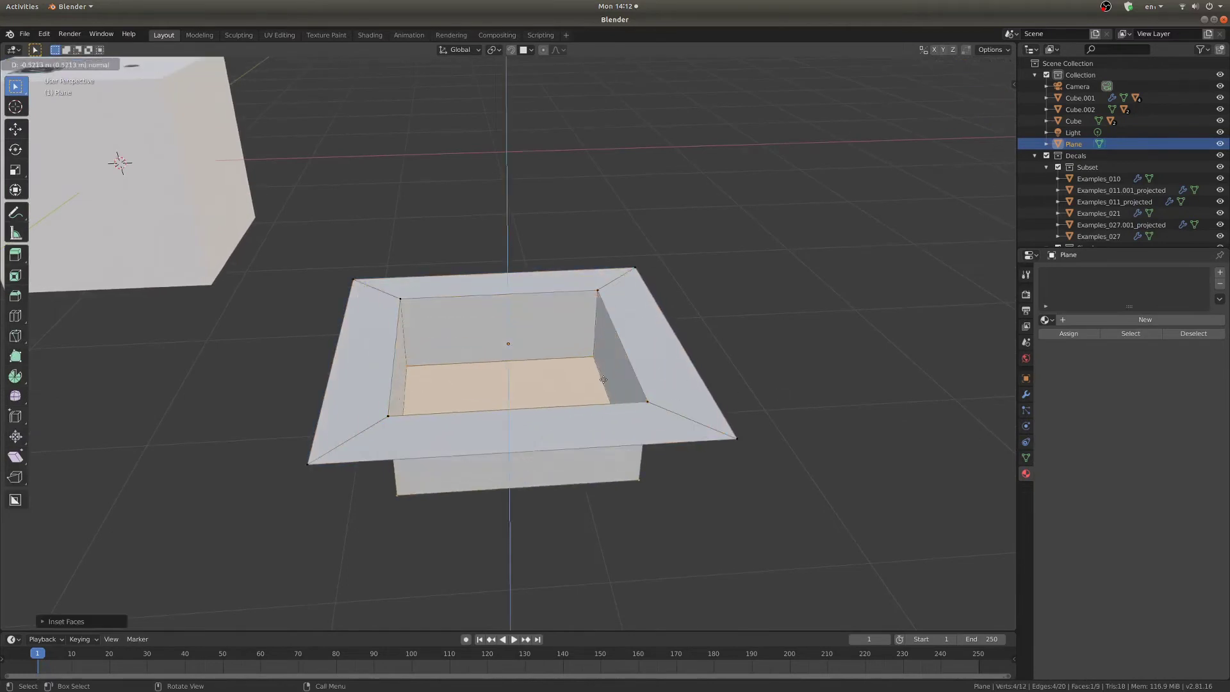
left_click(602, 371)
middle_click_drag(448, 380, 488, 331)
Bevel the well's inner rim edge loop with 8 segments
key("2")
left_click(647, 294, "alt")
key("ctrl+b")
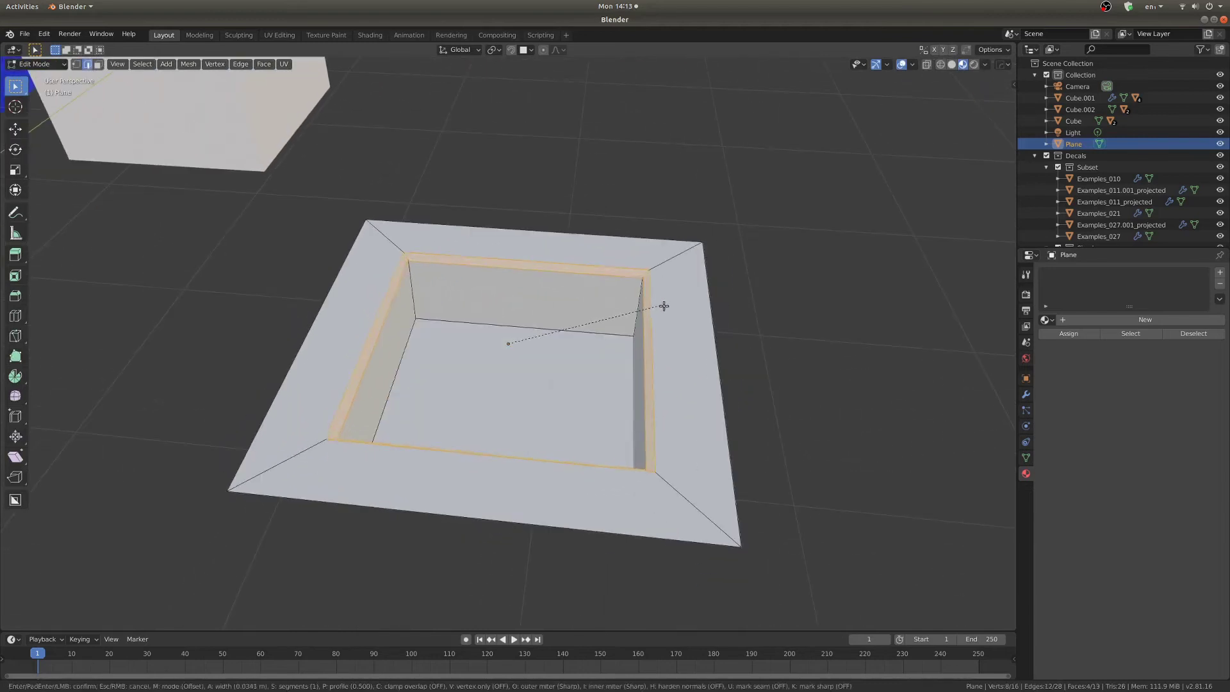
scroll(666, 307, "up", 4)
scroll(698, 325, "up", 3)
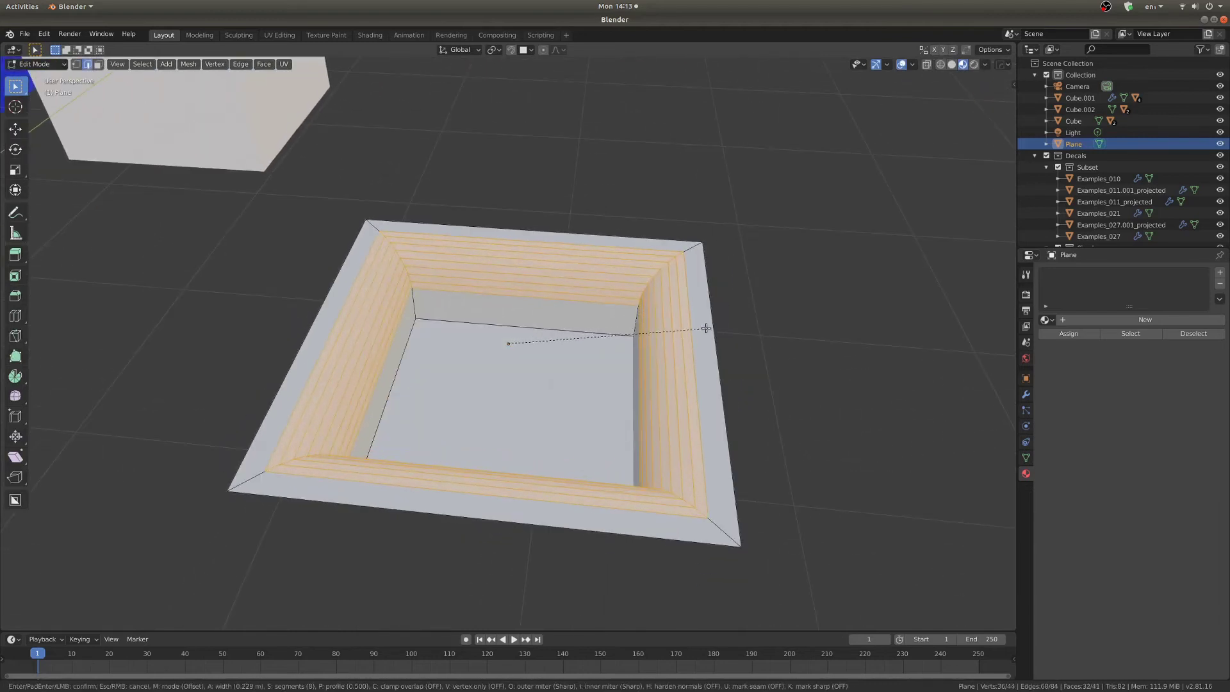
left_click(702, 328)
scroll(561, 402, "up", 2)
middle_click_drag(559, 402, 558, 410)
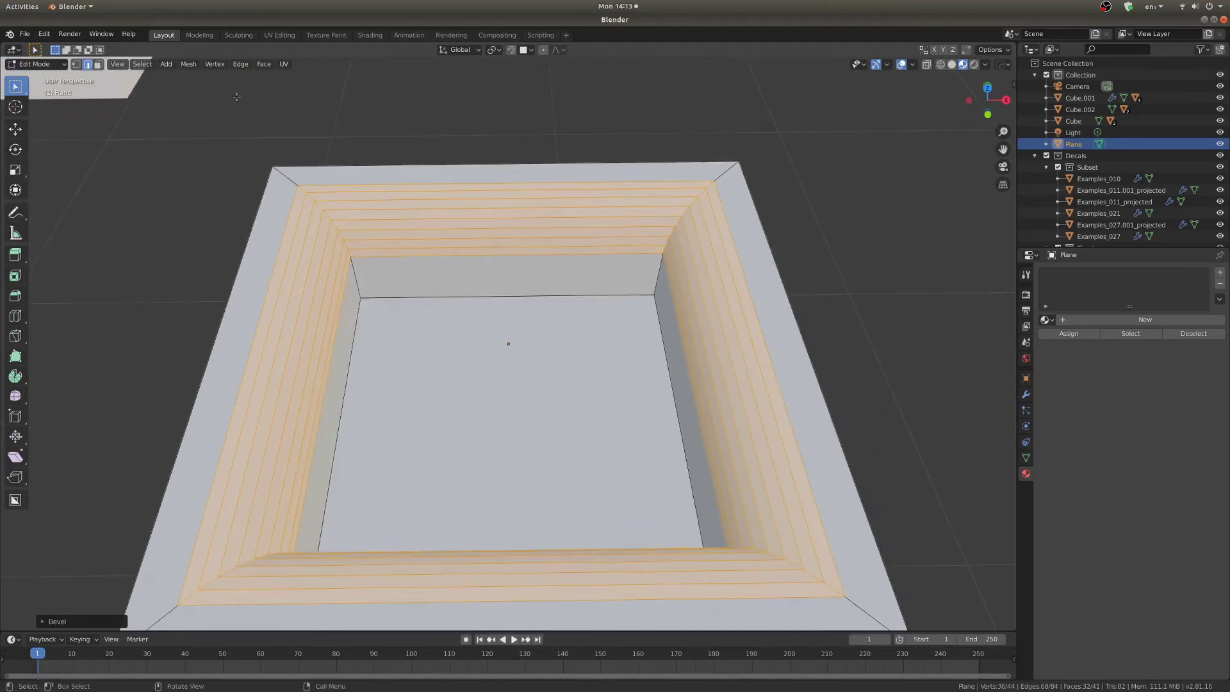
Bevel the edges of the well's inner floor face
left_click(99, 64)
left_click(478, 348)
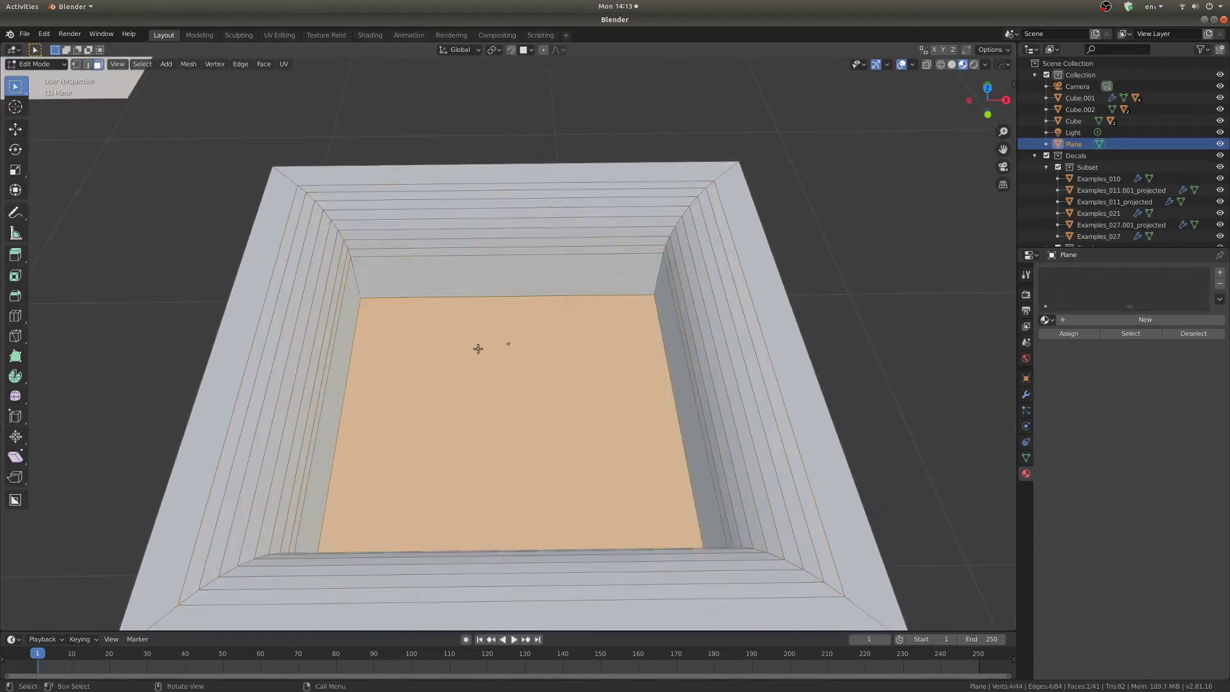
key("ctrl+b")
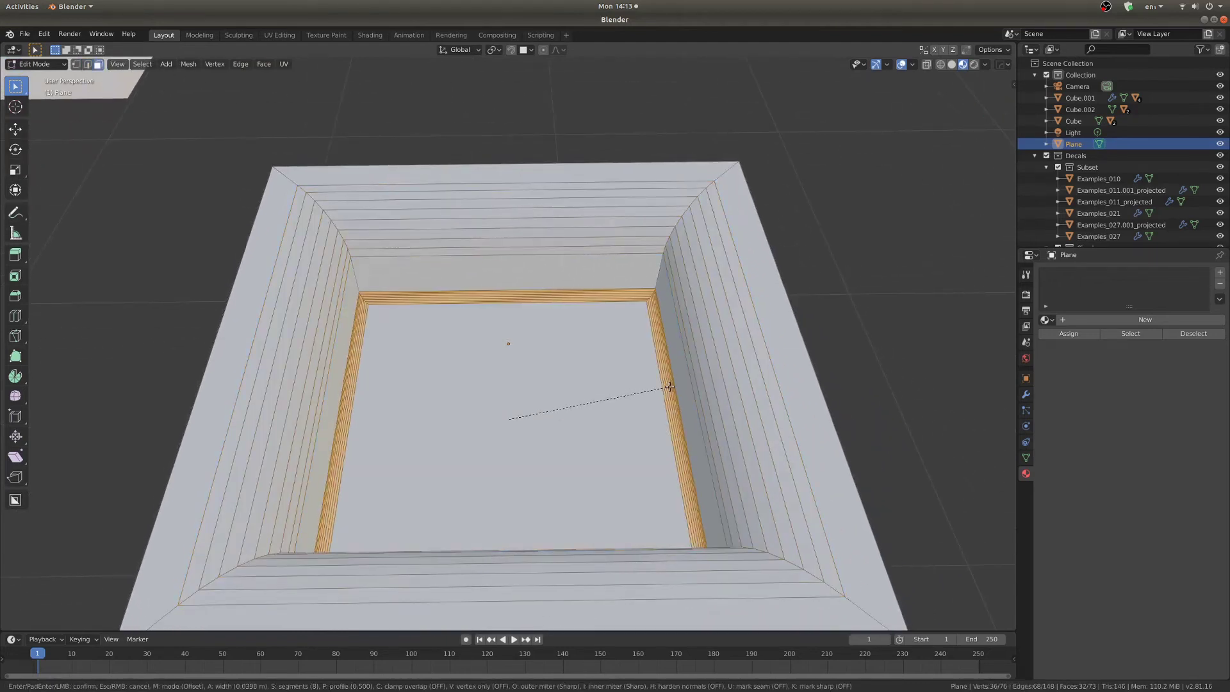
left_click(678, 390)
Clear the selection and start bevelling the well's corner edges
key("alt+a")
scroll(614, 325, "down", 6)
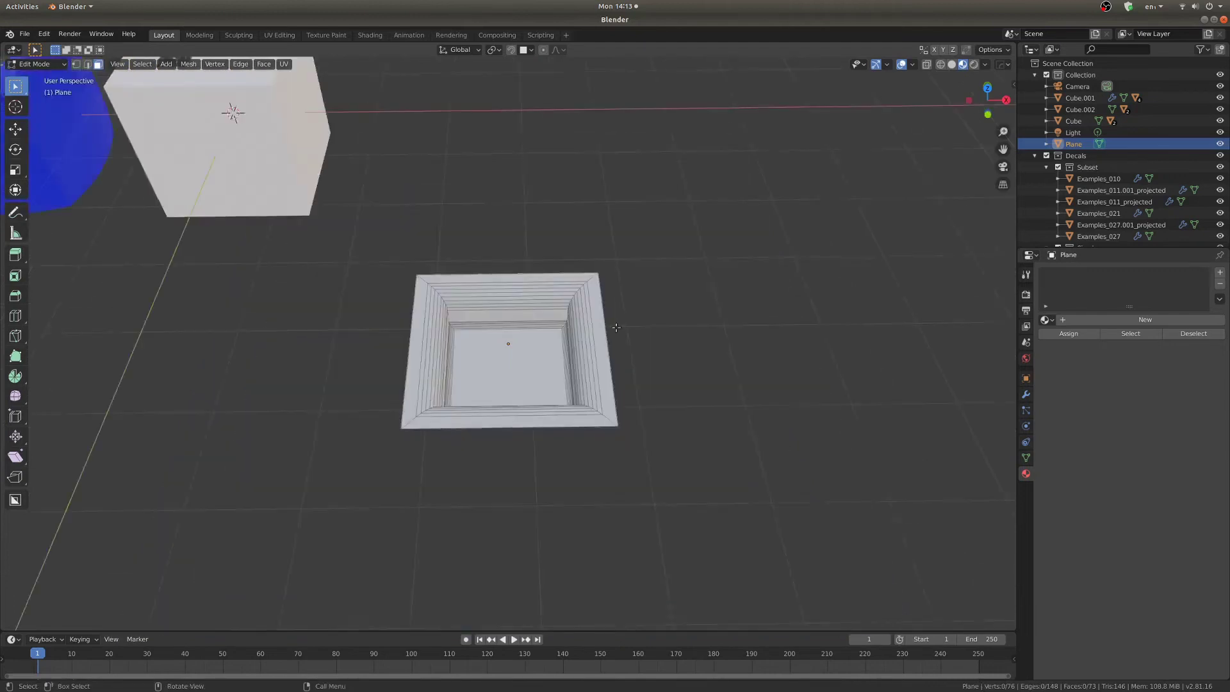
scroll(618, 327, "up", 3)
middle_click_drag(617, 327, 450, 280)
scroll(450, 280, "up", 3)
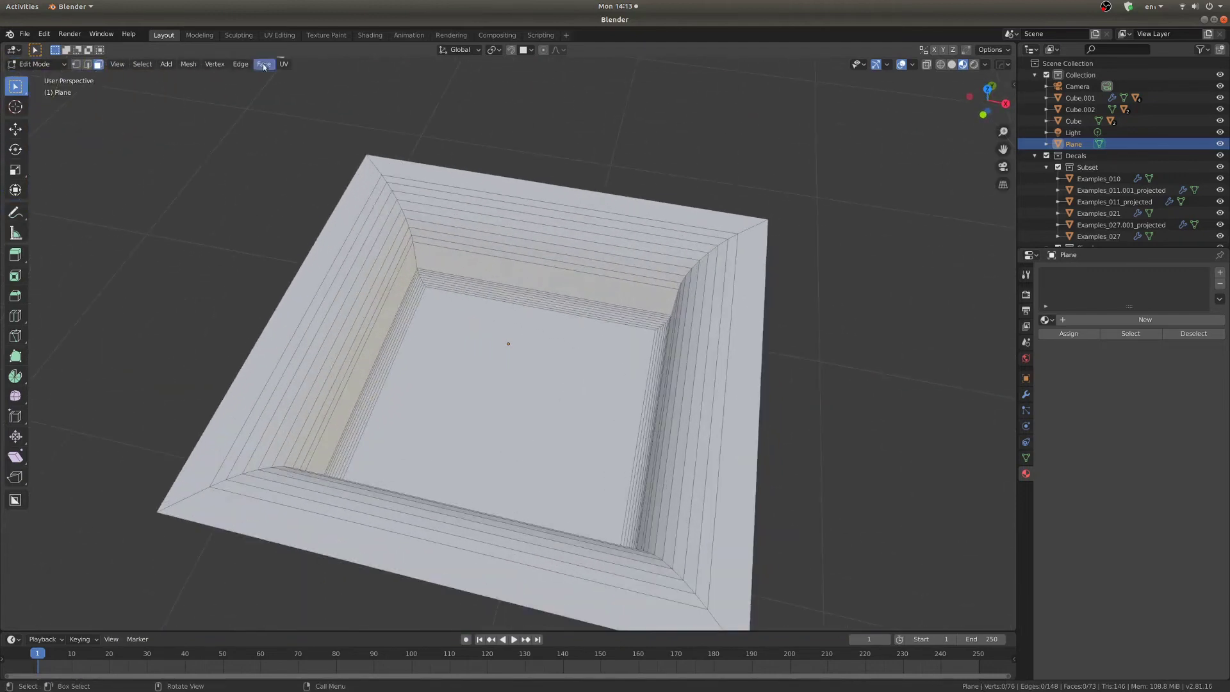
left_click(88, 65)
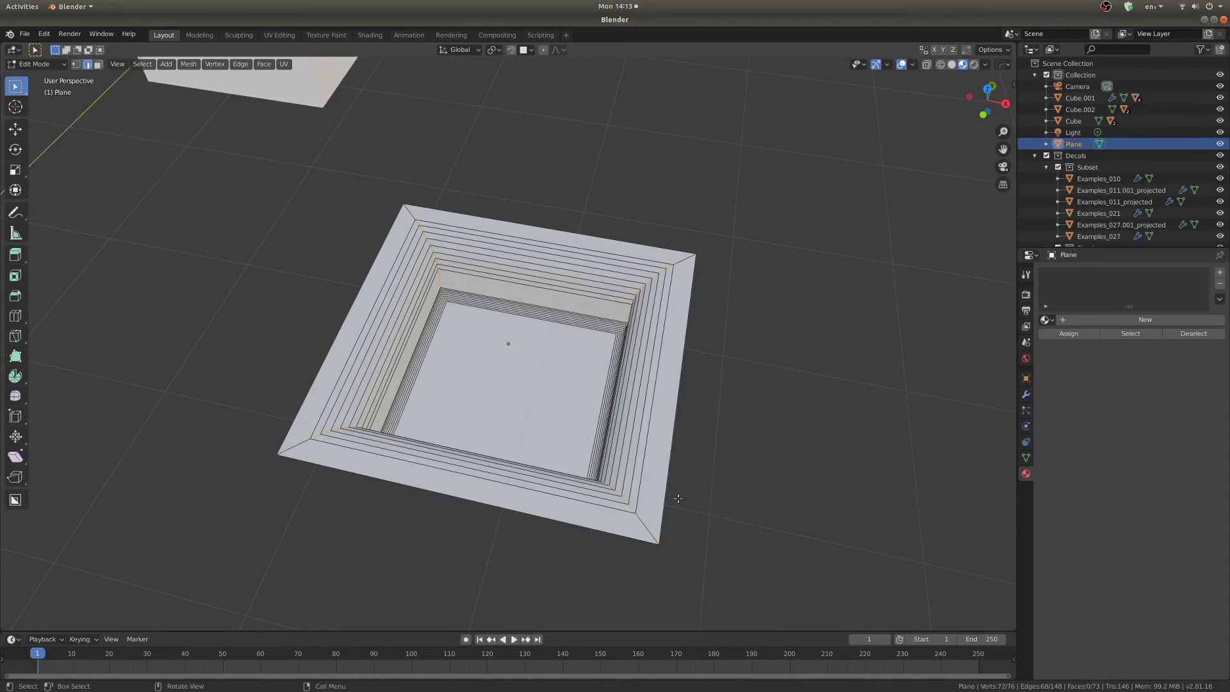
key("ctrl+b")
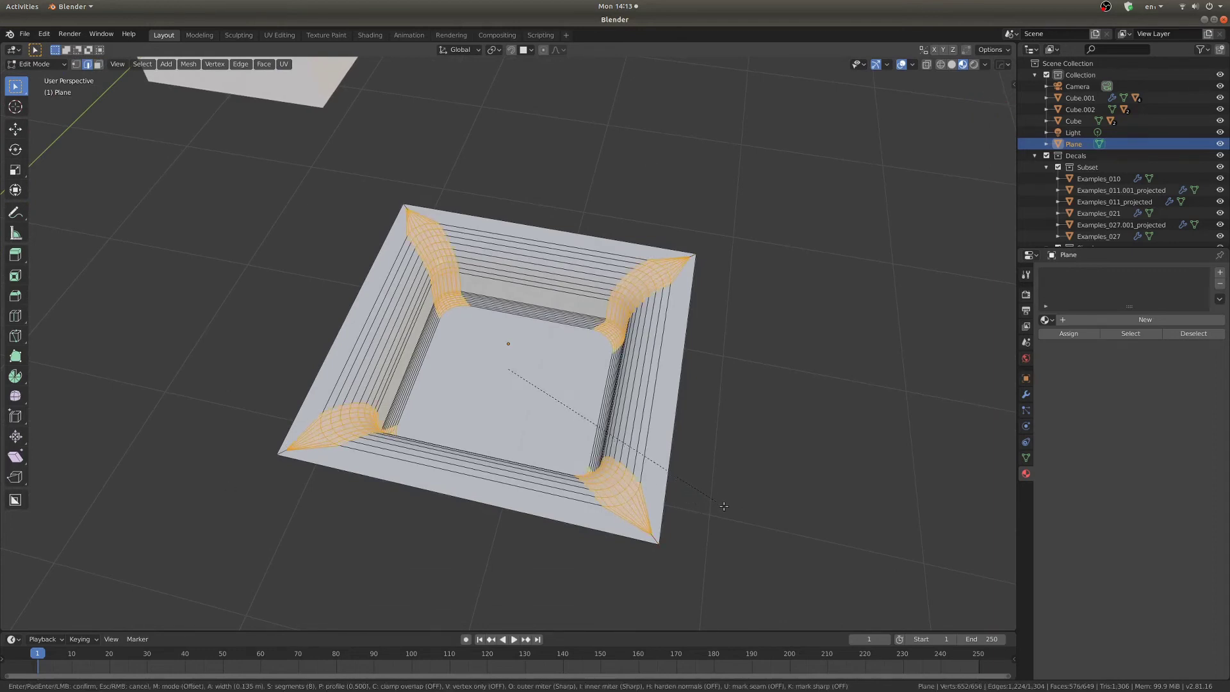
Confirm the corner bevel, return to Object Mode and inspect the finished sink
left_click(723, 506)
key("Tab")
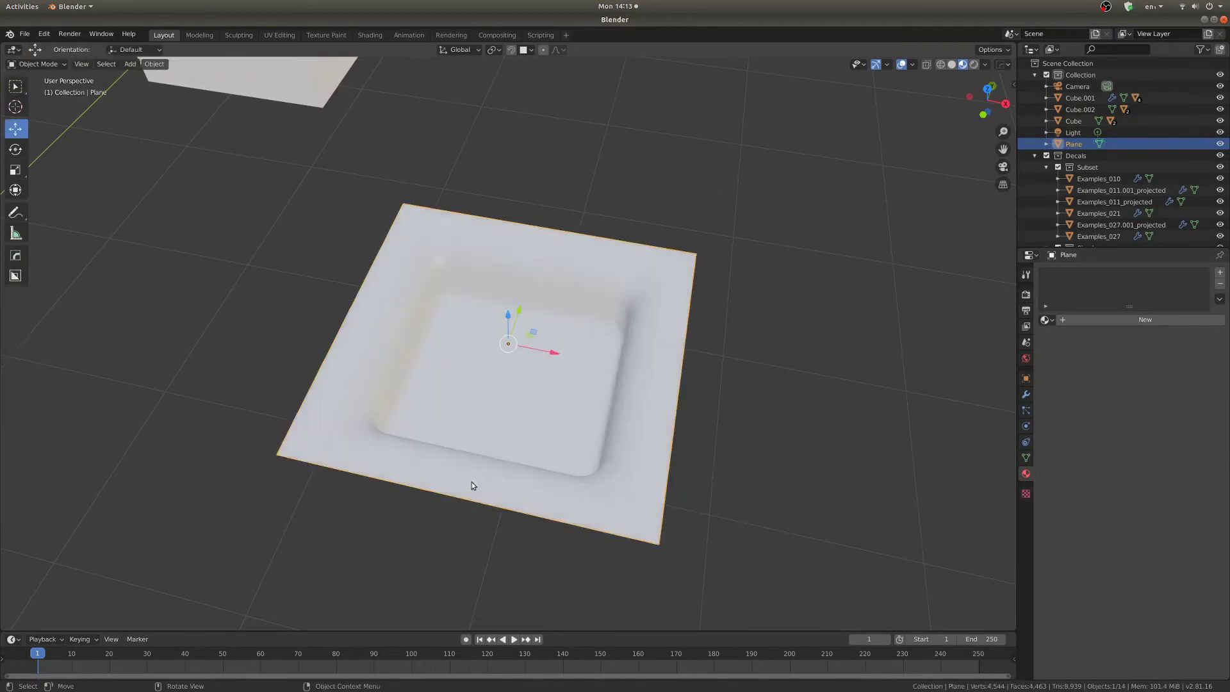
mouse_move(472, 483)
middle_mouse_down()
mouse_move(502, 428)
mouse_move(497, 380)
mouse_move(483, 378)
mouse_move(515, 343)
mouse_move(332, 338)
middle_mouse_up()
scroll(506, 423, "up", 2)
scroll(519, 333, "down", 5)
middle_click_drag(519, 333, 517, 390)
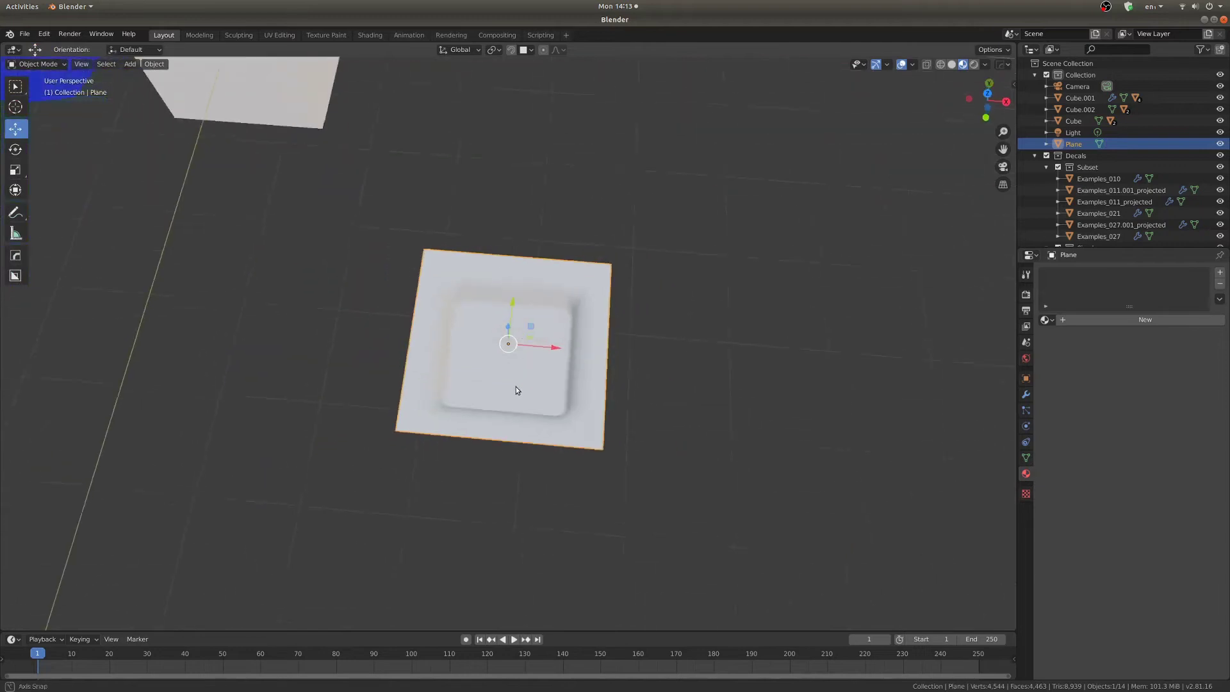
scroll(517, 390, "up", 3)
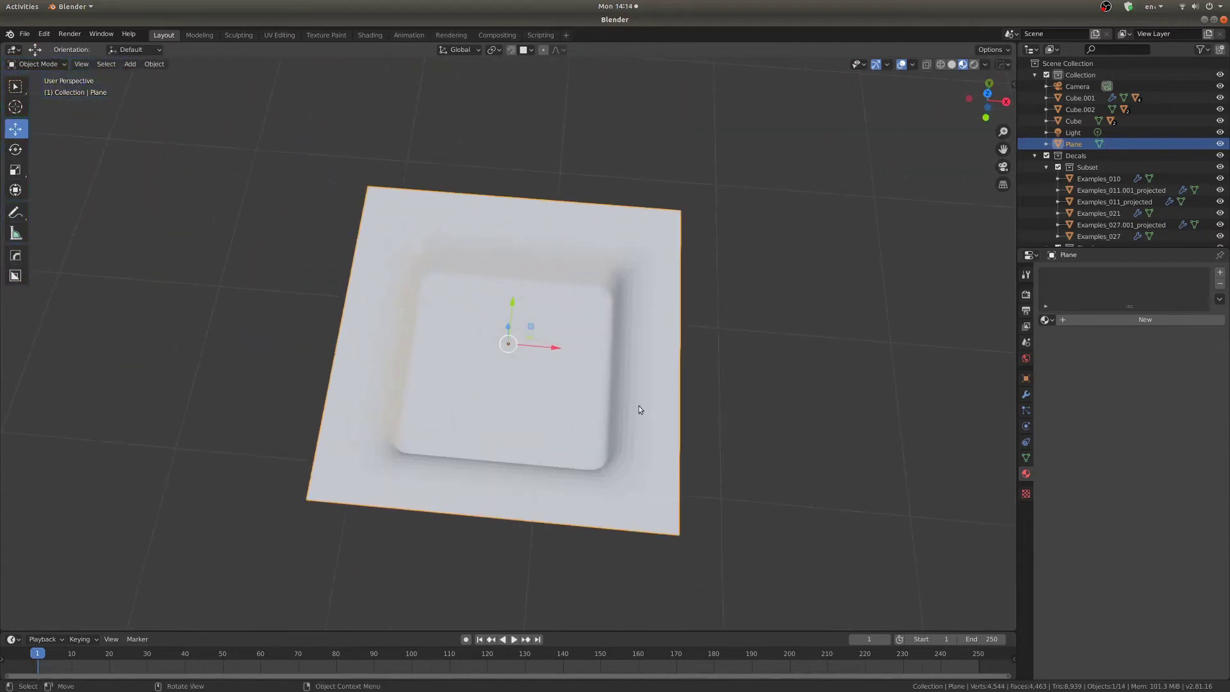
middle_click_drag(671, 299, 595, 311)
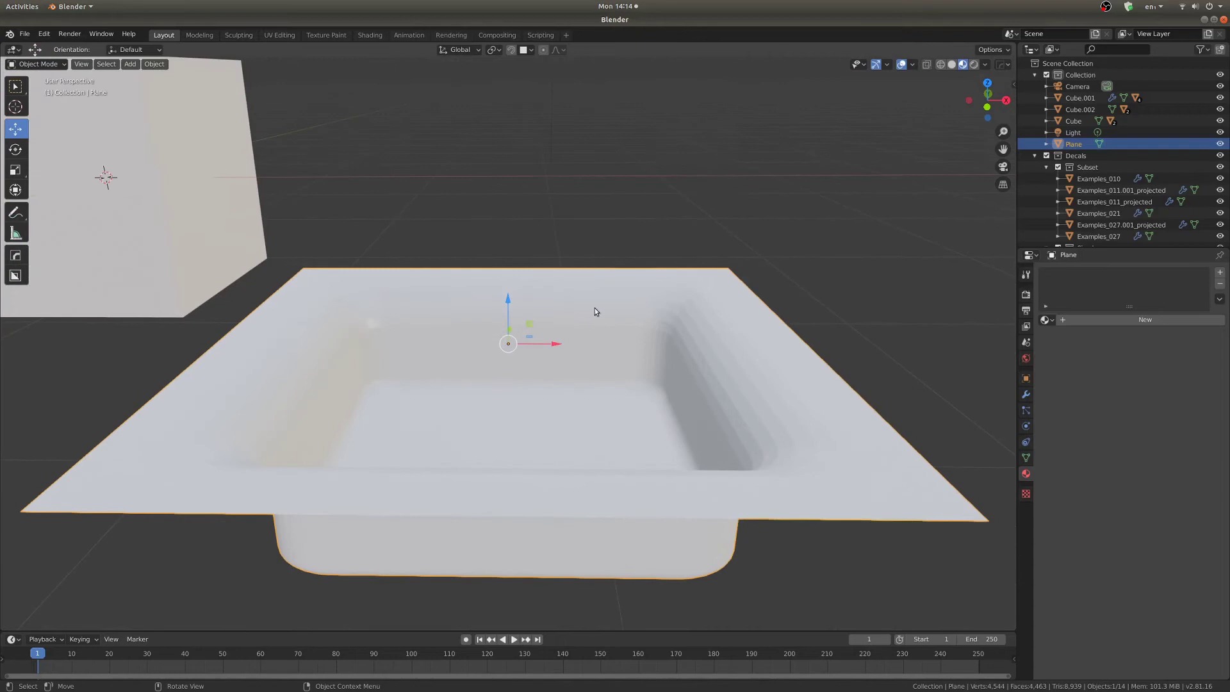
middle_click_drag(582, 422, 672, 239)
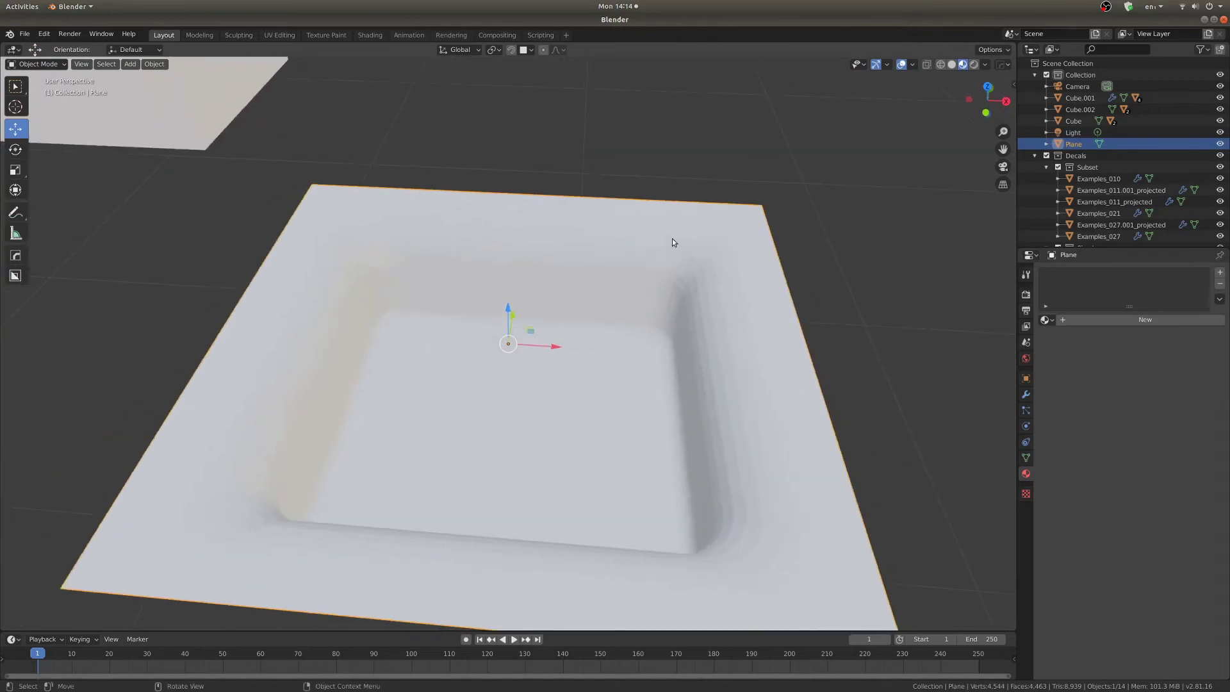
Apply Shade Smooth to the sink plane
middle_click_drag(567, 573, 589, 422)
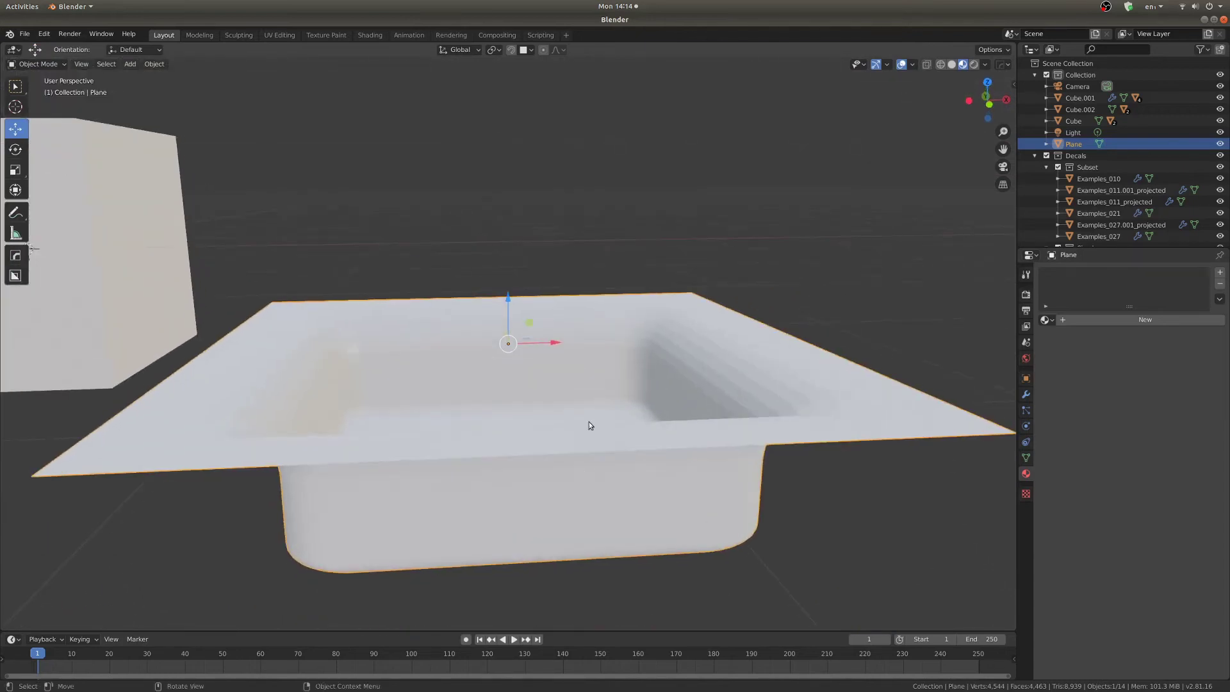
middle_click_drag(613, 268, 606, 330)
right_click(606, 331)
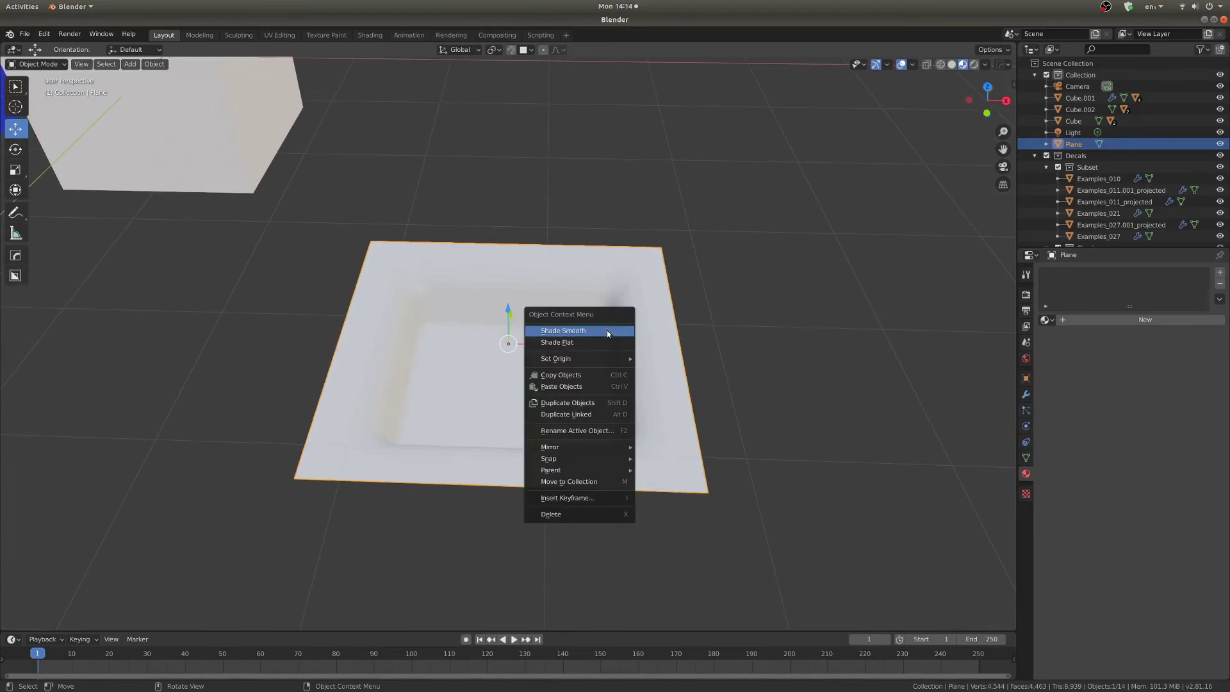
left_click(606, 331)
scroll(602, 354, "up", 4)
scroll(718, 258, "down", 1)
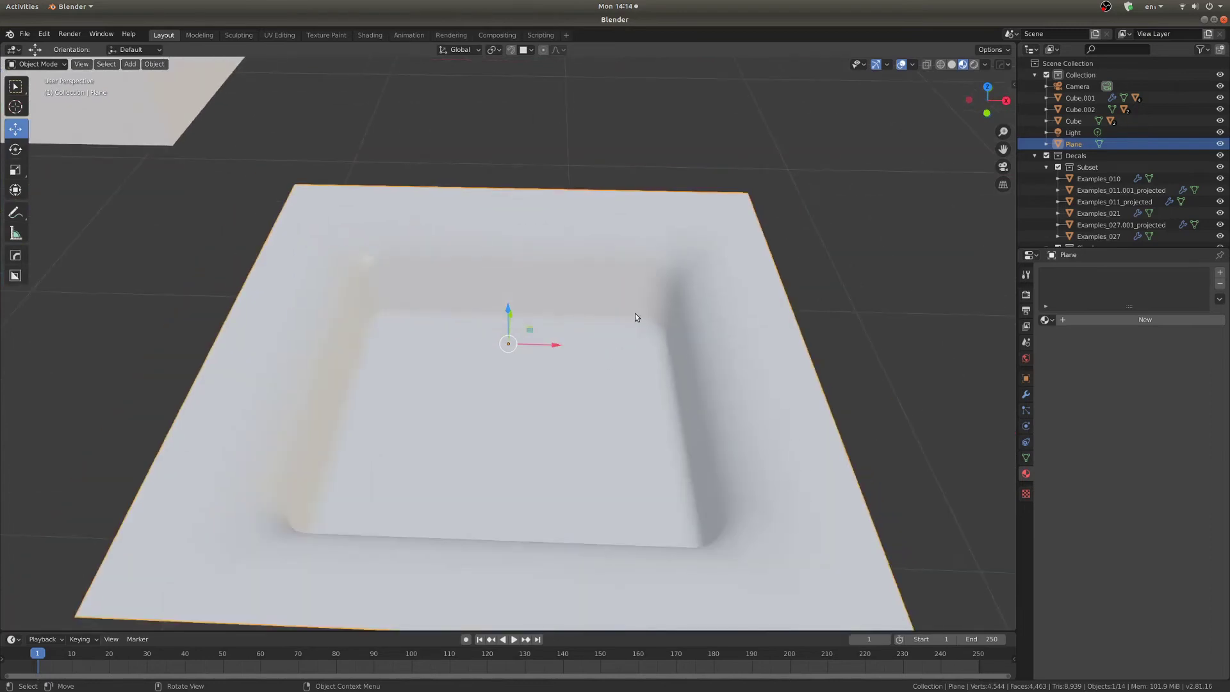
scroll(606, 329, "down", 4)
scroll(555, 346, "up", 2)
key("n")
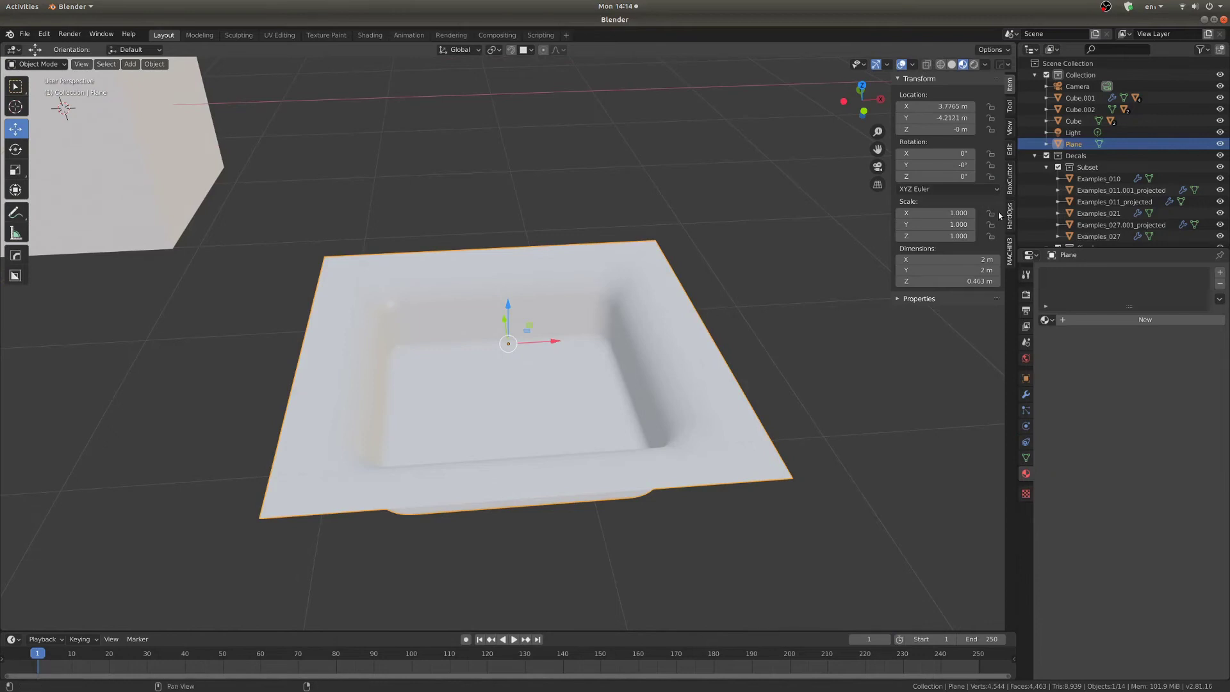
In the MACHIN3 sidebar tab, reveal DECALmachine's Decal Creation panel and choose Create SIMPLE Decal
left_click(1008, 256)
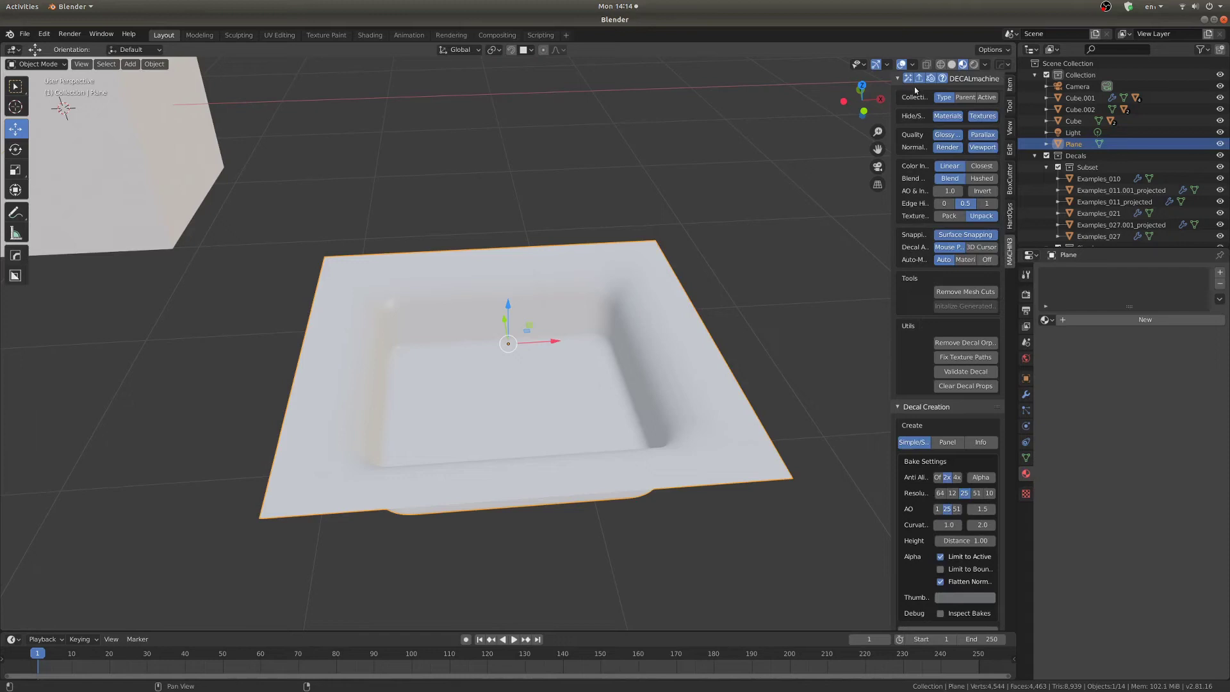
left_click(898, 78)
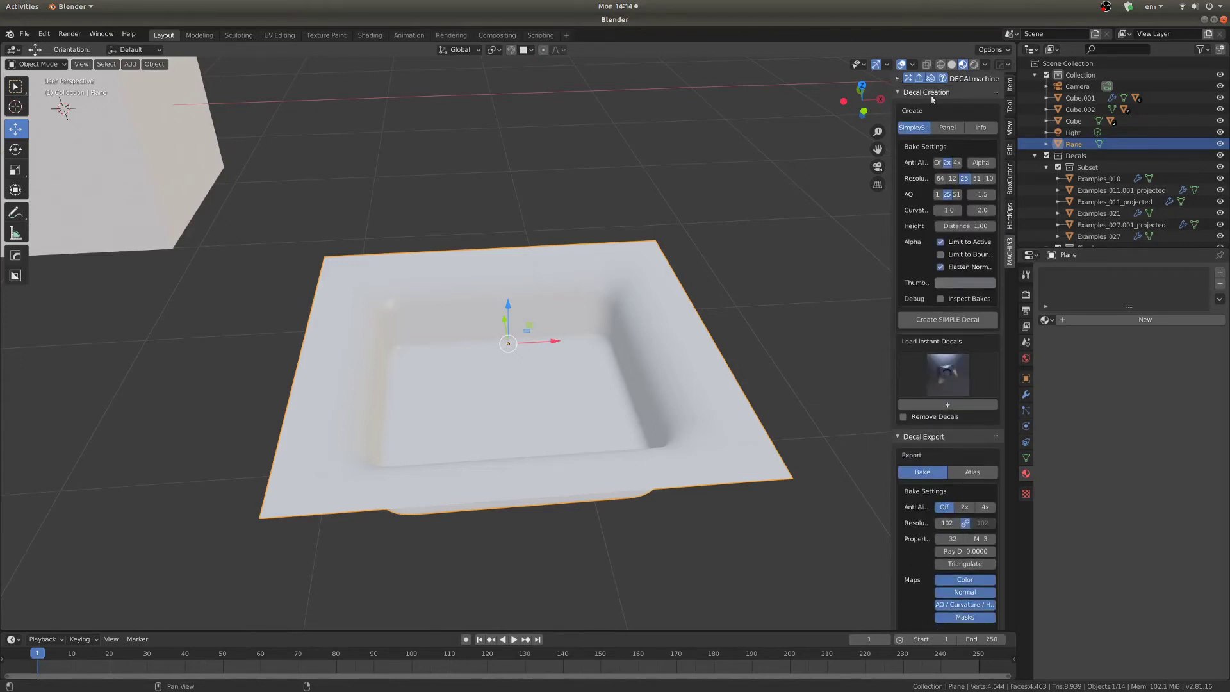
left_click(935, 322)
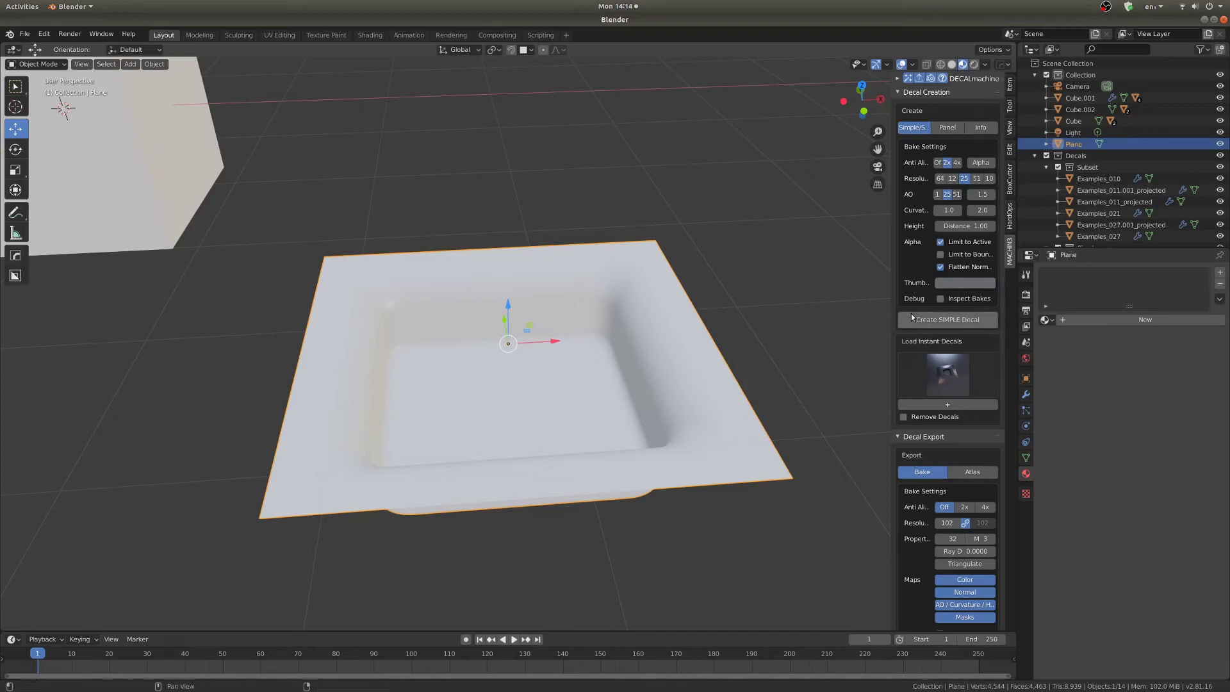
Bake the sink plane into instant decal INSTANT_002 and lift it straight up above the plane
left_click(952, 321)
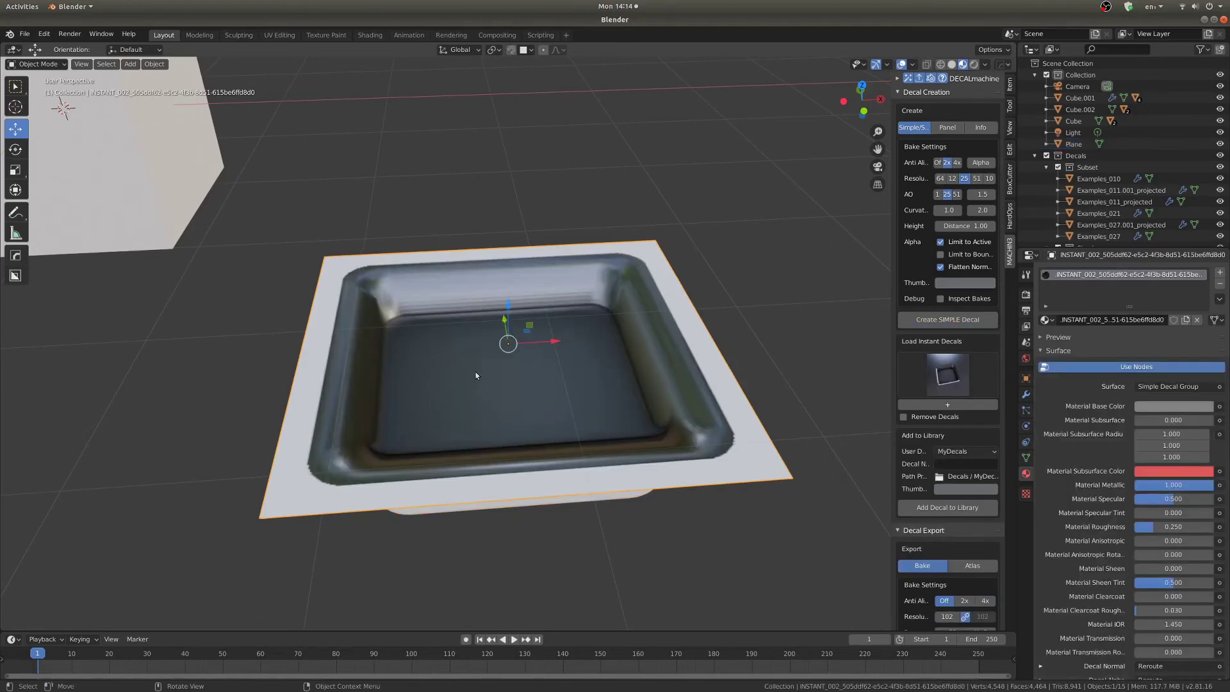
key("g")
key("z")
left_click(530, 279)
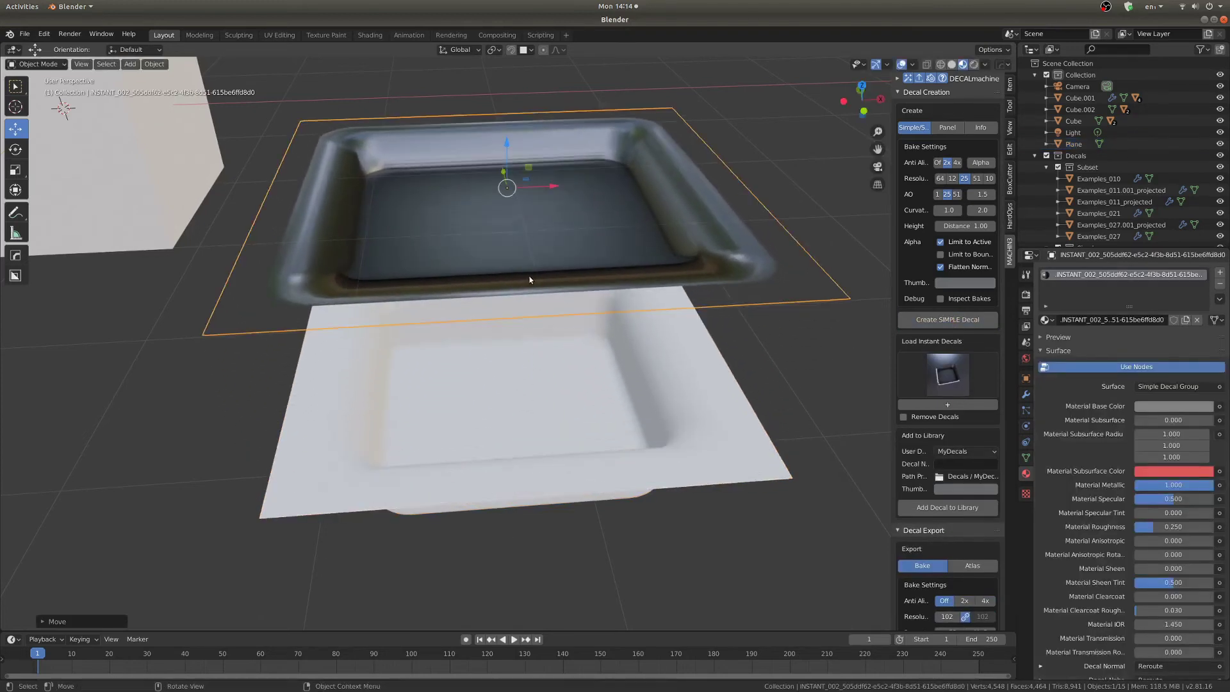
middle_click_drag(530, 279, 554, 314)
scroll(717, 265, "down", 3)
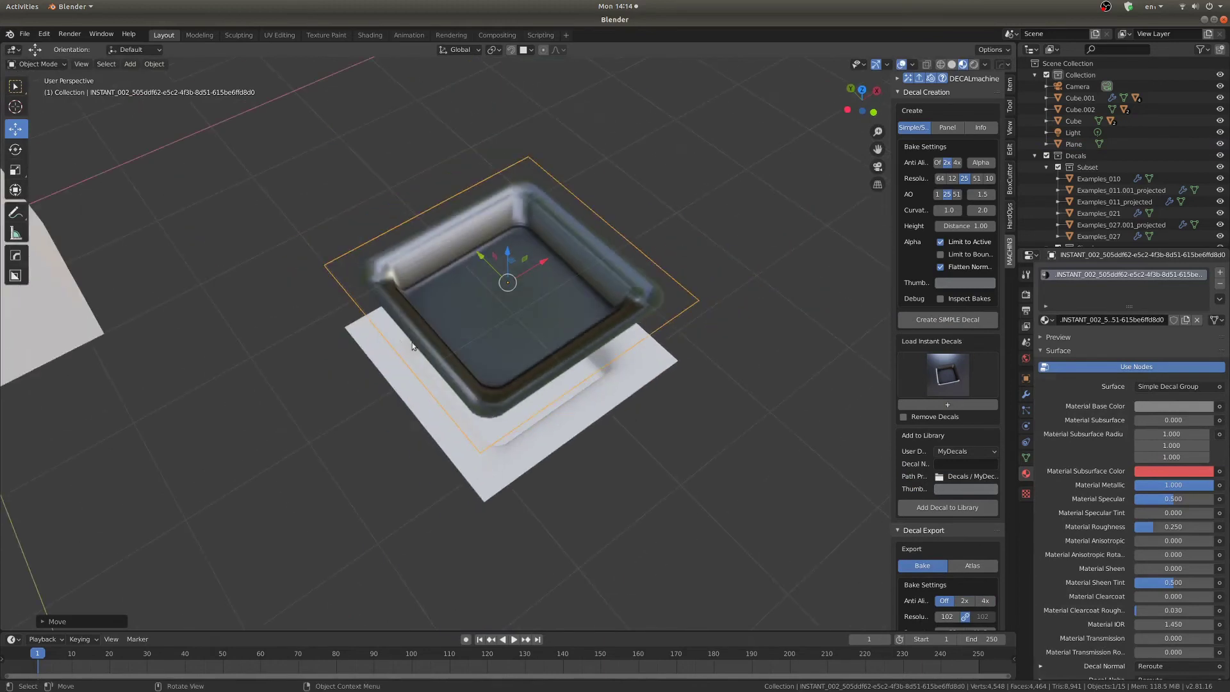
middle_click_drag(415, 346, 294, 307)
scroll(293, 306, "down", 6)
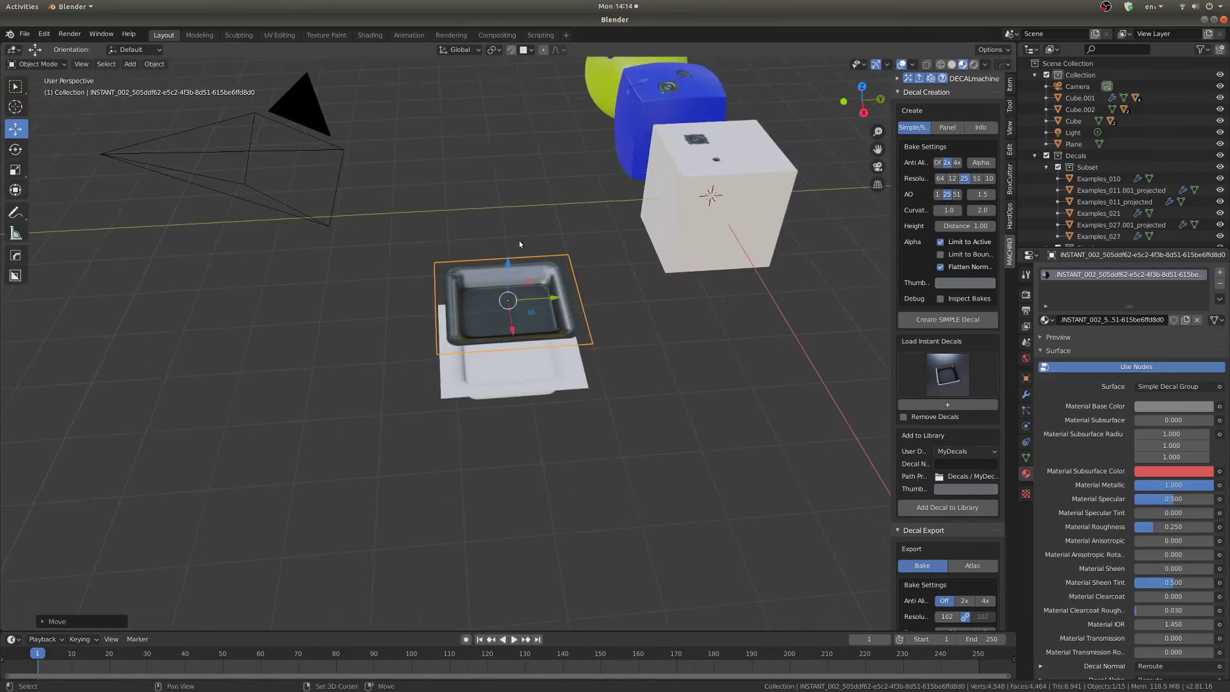
scroll(416, 325, "up", 2)
middle_click_drag(519, 240, 455, 296, "shift")
scroll(384, 397, "down", 1)
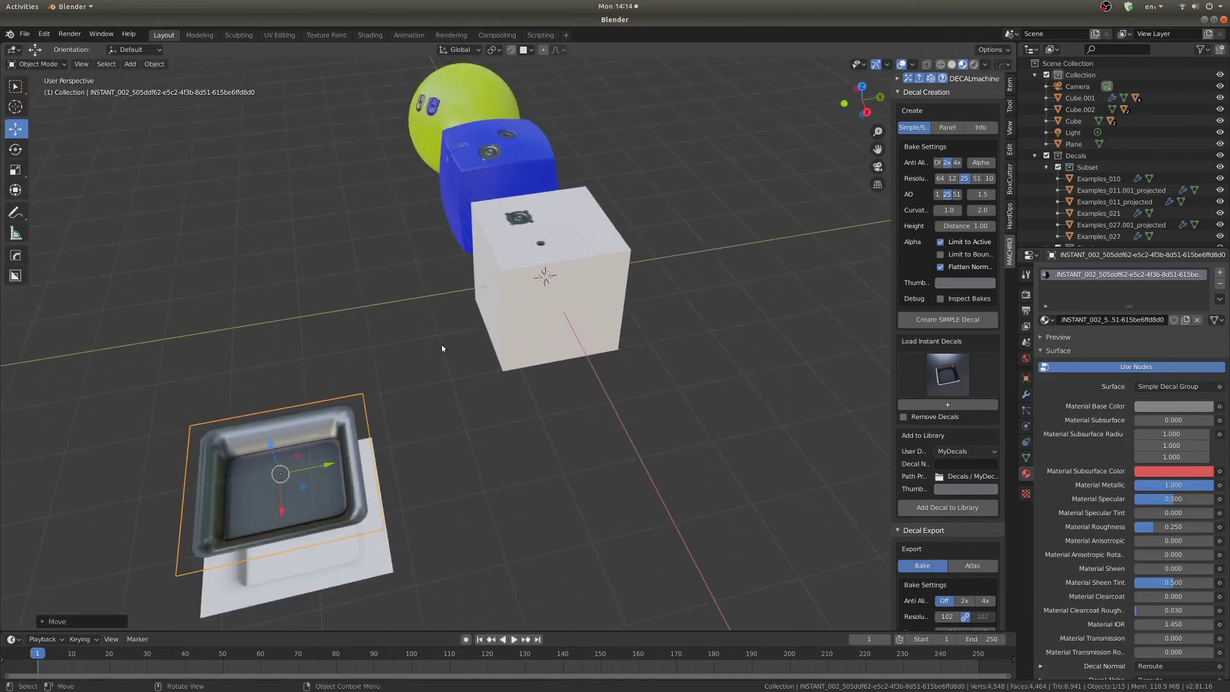
Move the instant decal onto the white cube's front face
key("g")
left_click(559, 312, "ctrl")
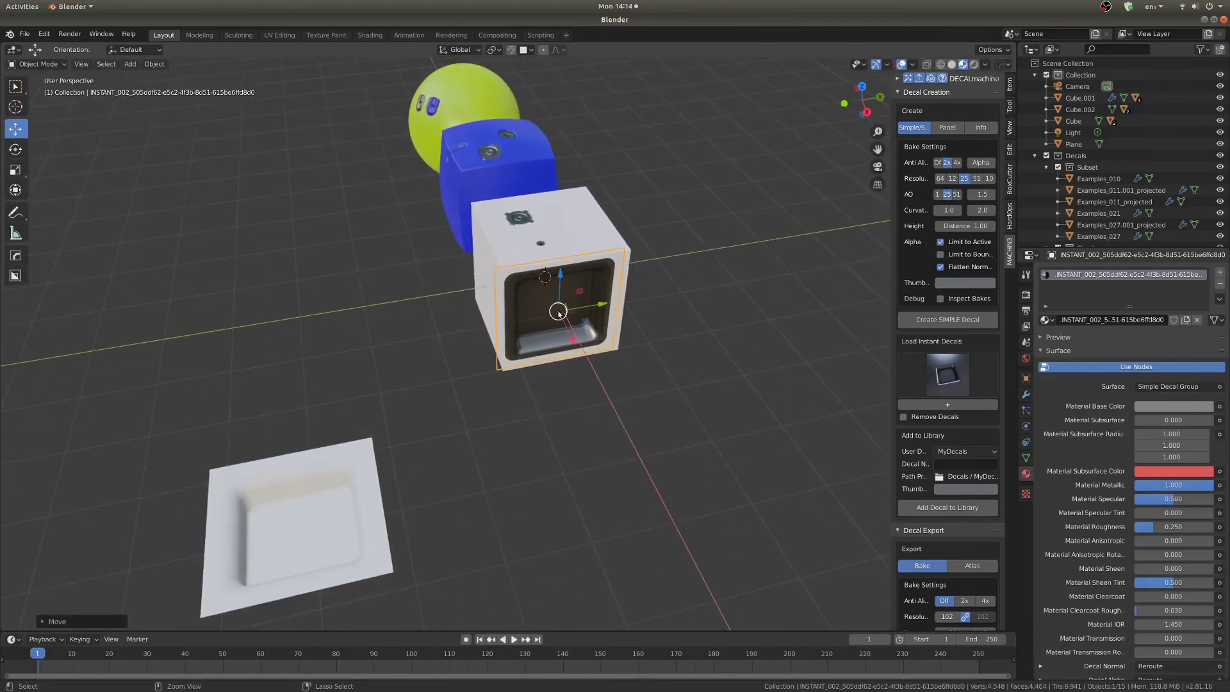
key("KP_Decimal")
middle_click_drag(611, 287, 588, 313)
key("g")
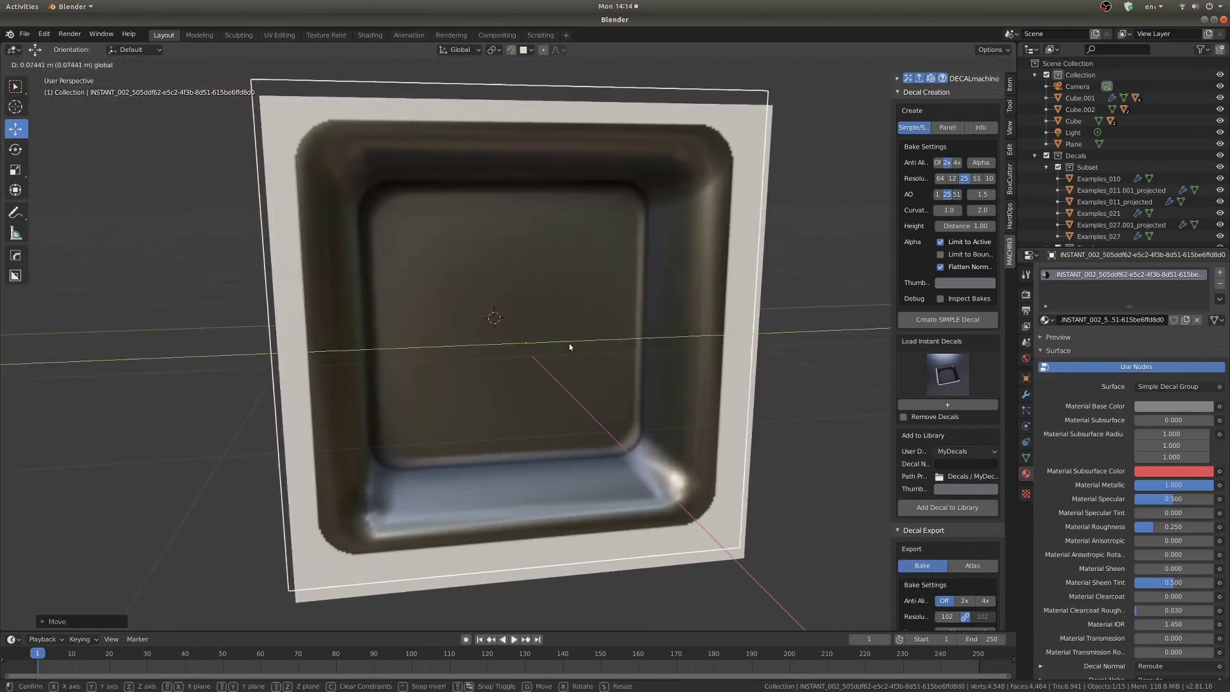
left_click(569, 345)
scroll(574, 321, "up", 2)
Re-apply the decal to match the white cube's material and scale it down
key("d")
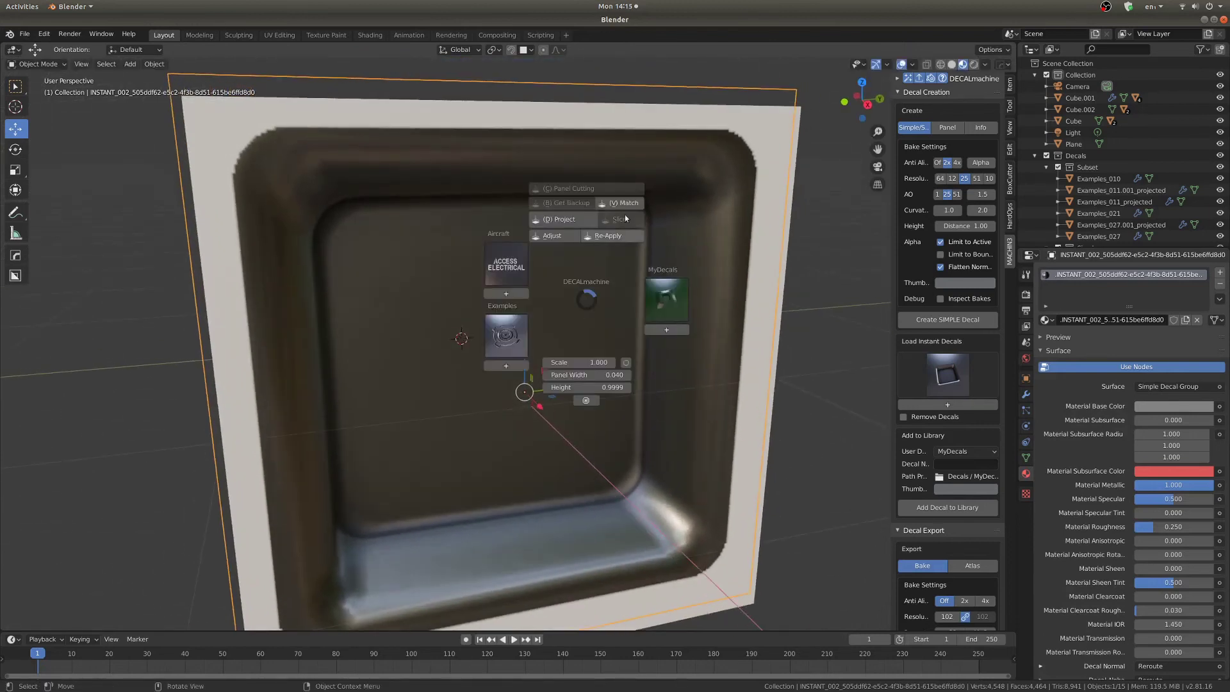
left_click(618, 237)
scroll(529, 268, "down", 3)
middle_click_drag(529, 268, 683, 285)
scroll(442, 295, "up", 2)
key("s")
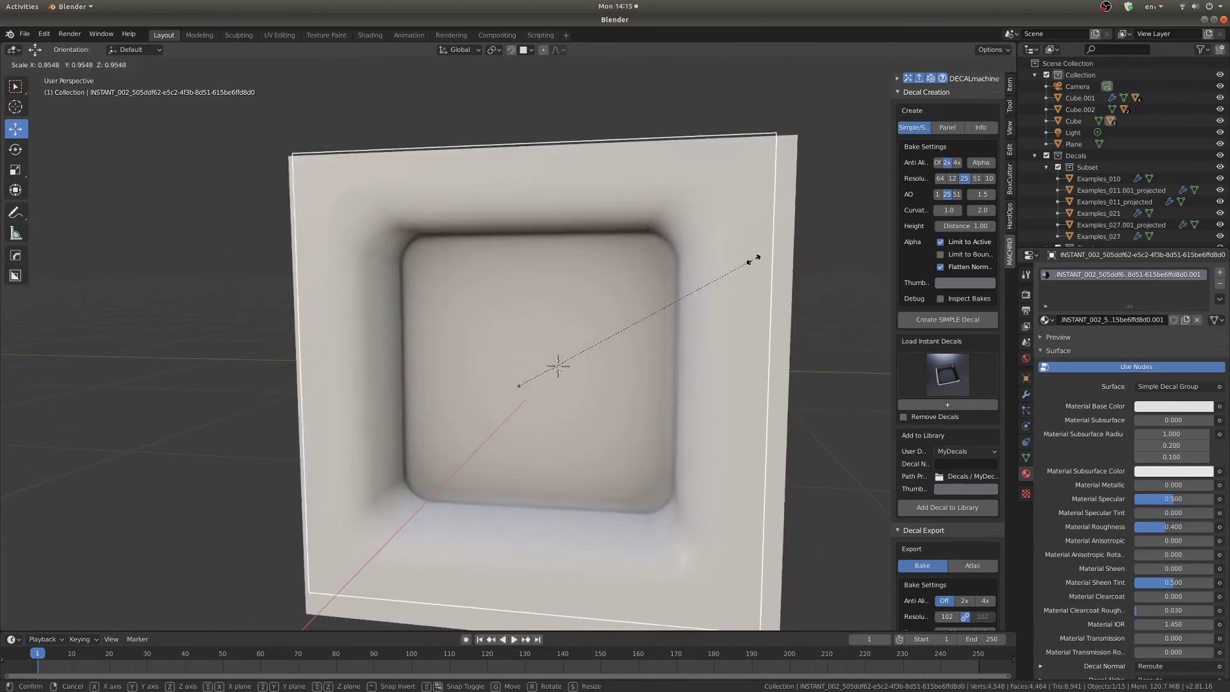
left_click(706, 271)
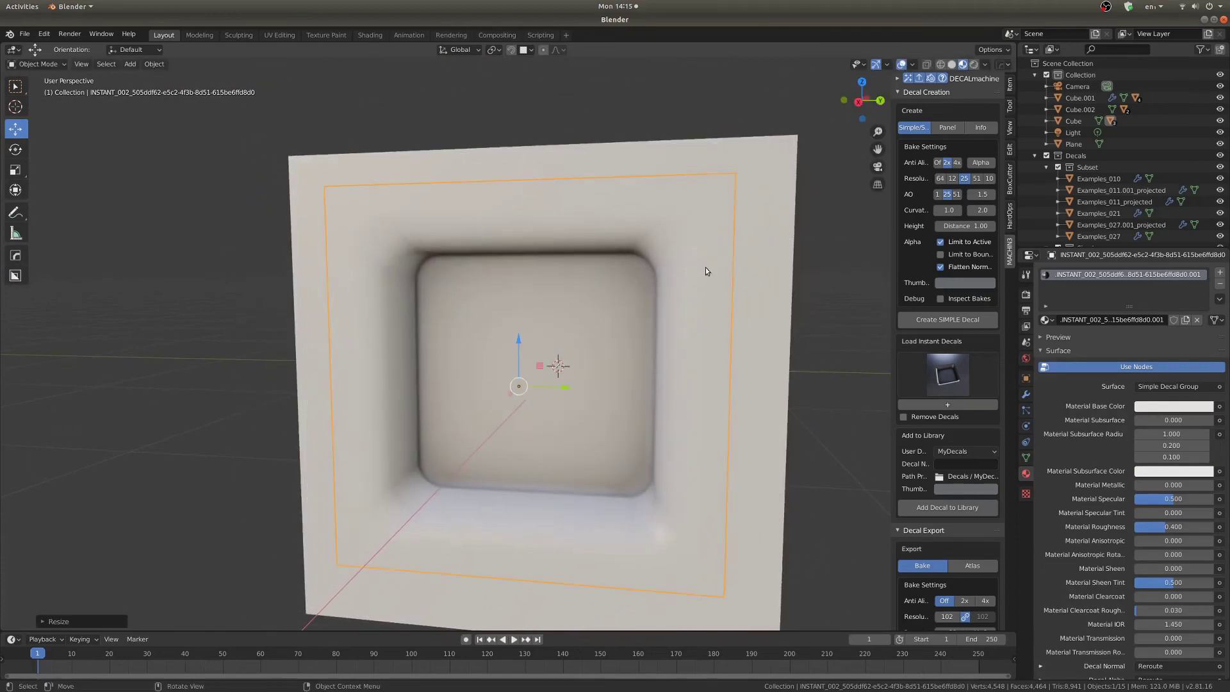
middle_click_drag(285, 170, 577, 307)
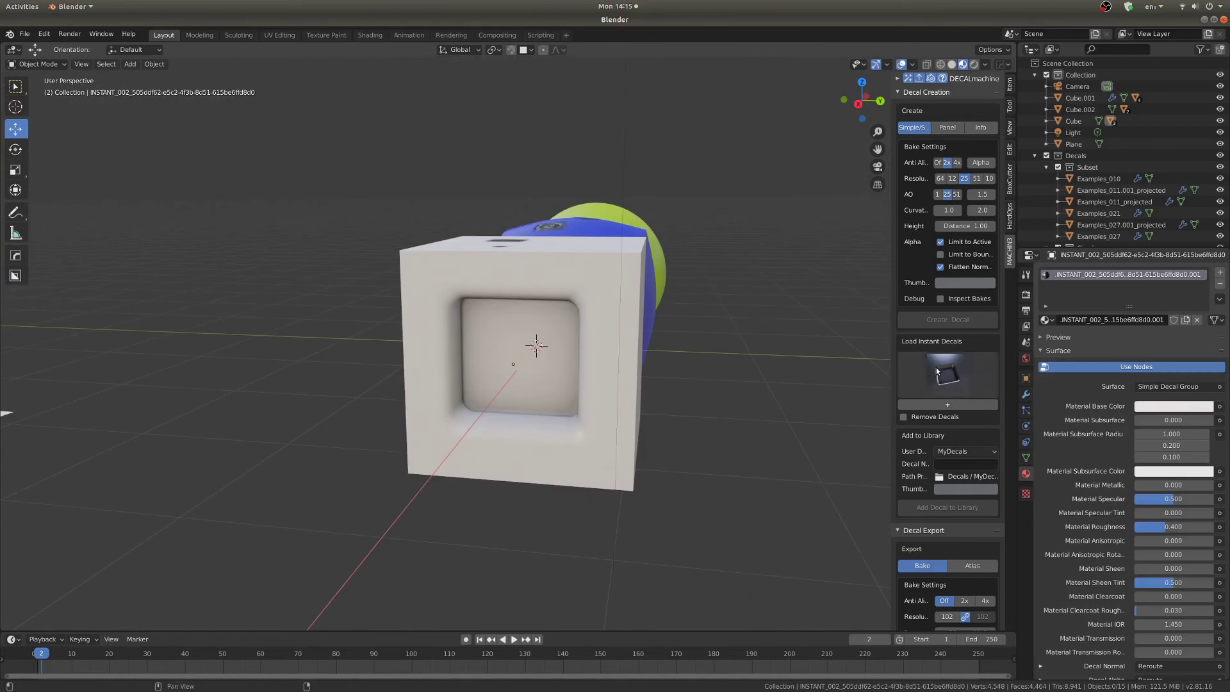
Browse the MyDecals library, then close the picker and select the decal on the cube face
scroll(931, 378, "down", 5)
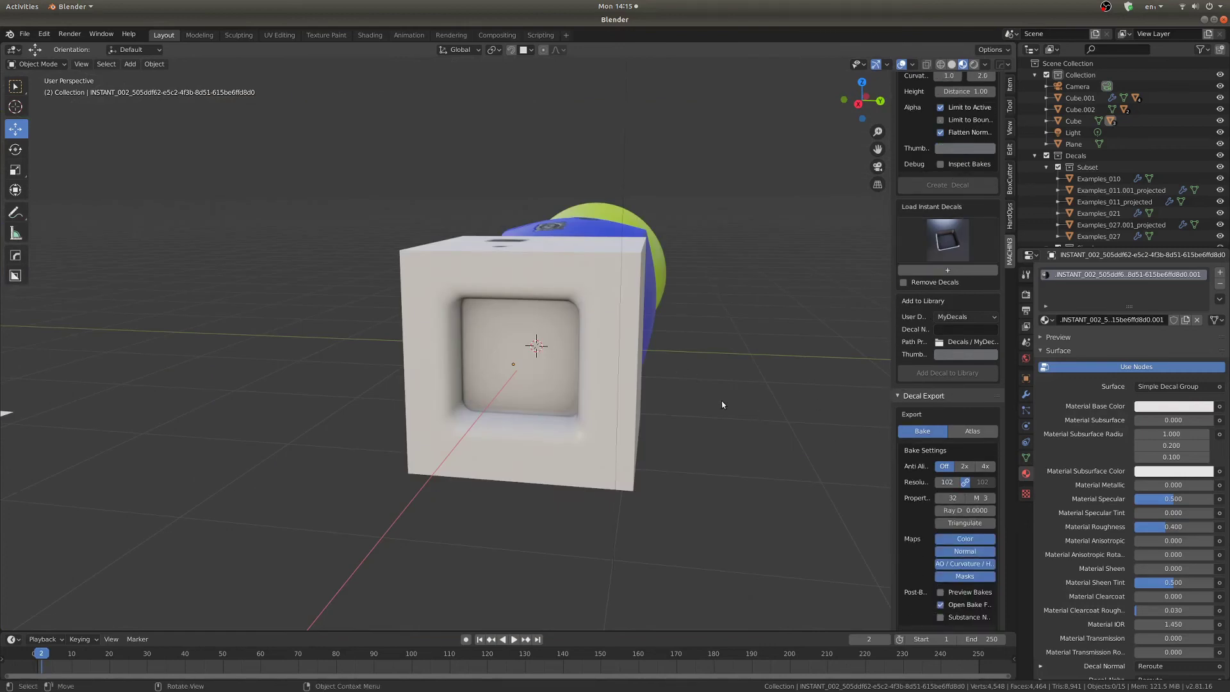
key("d")
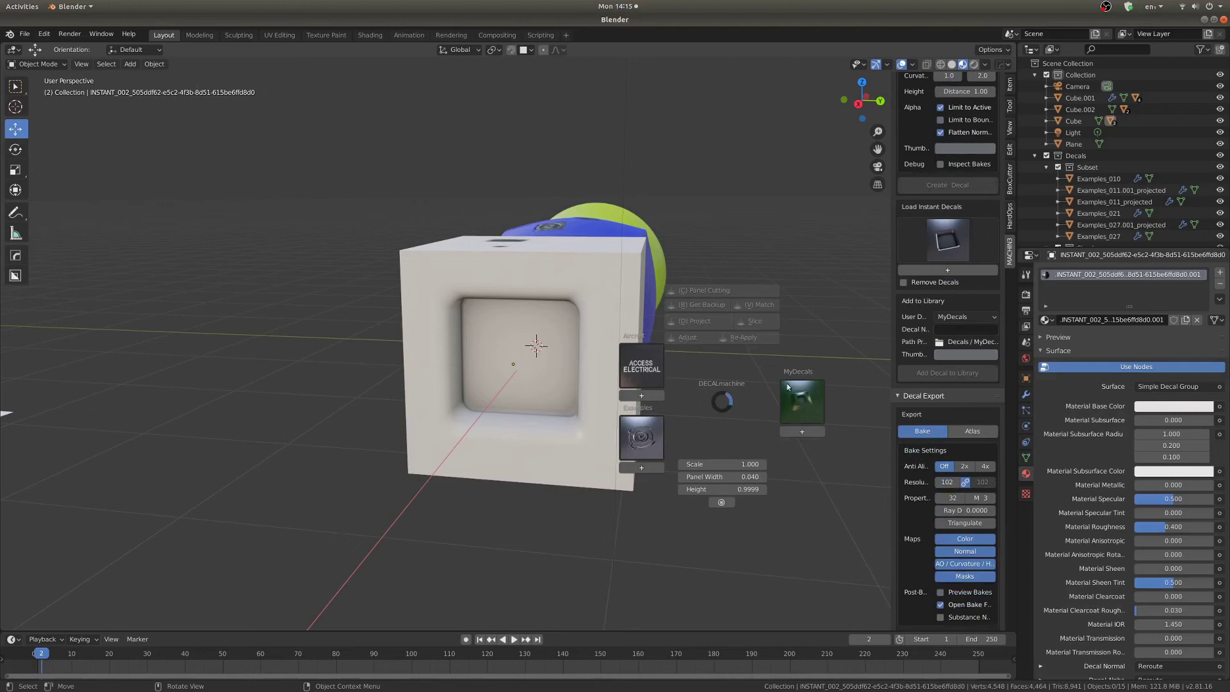
left_click(798, 396)
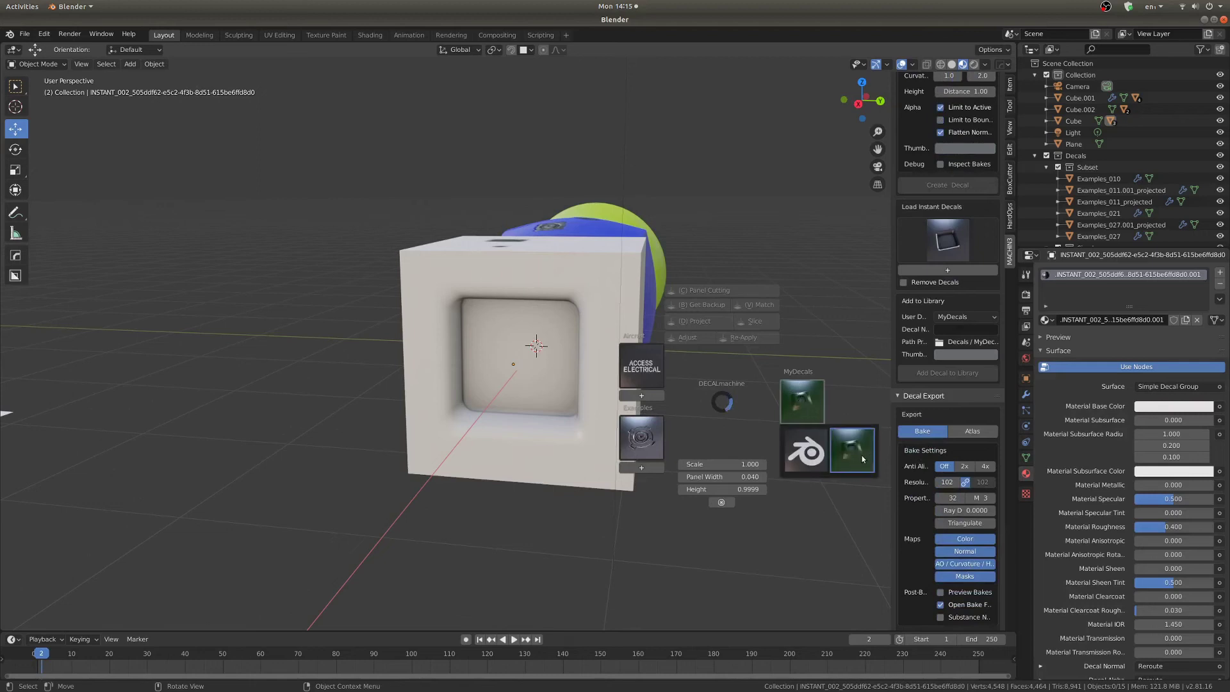
left_click(748, 539)
left_click(748, 540)
scroll(595, 461, "down", 4)
left_click(490, 397)
scroll(492, 396, "up", 4)
middle_click_drag(490, 394, 523, 374)
Load the INSTANT_002 decal from the instant decal choices in the sidebar
left_click(920, 396)
left_click(936, 229)
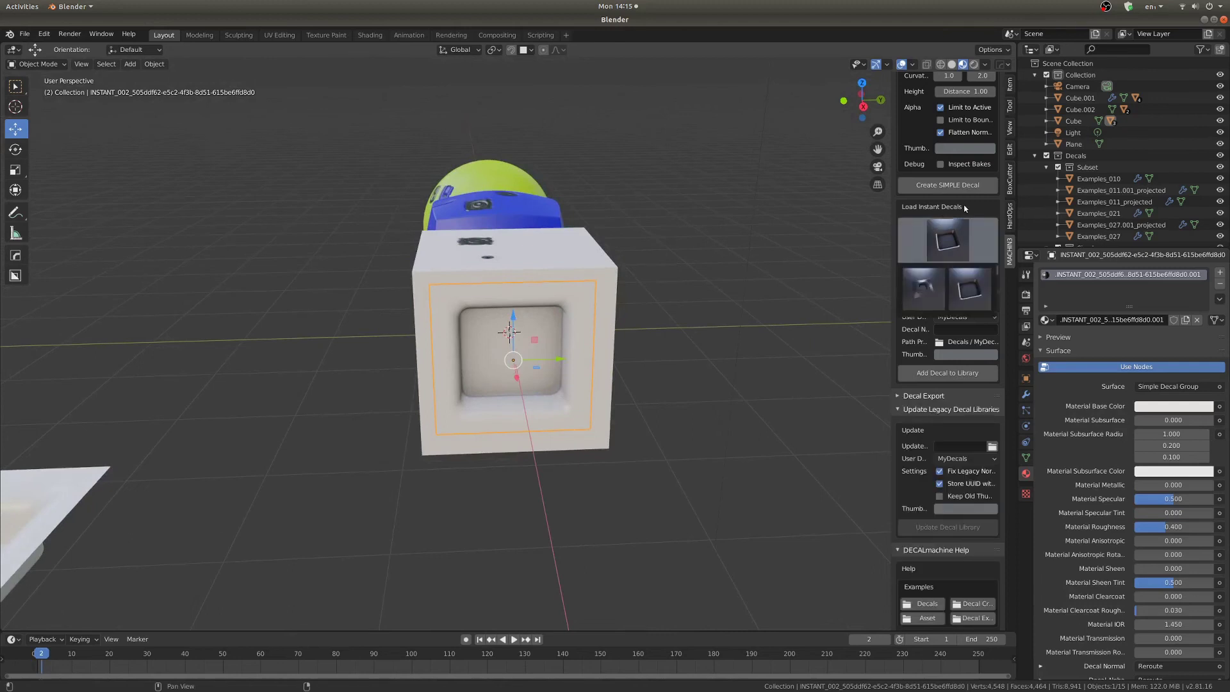
left_click(969, 288)
left_click(945, 244)
left_click(917, 285)
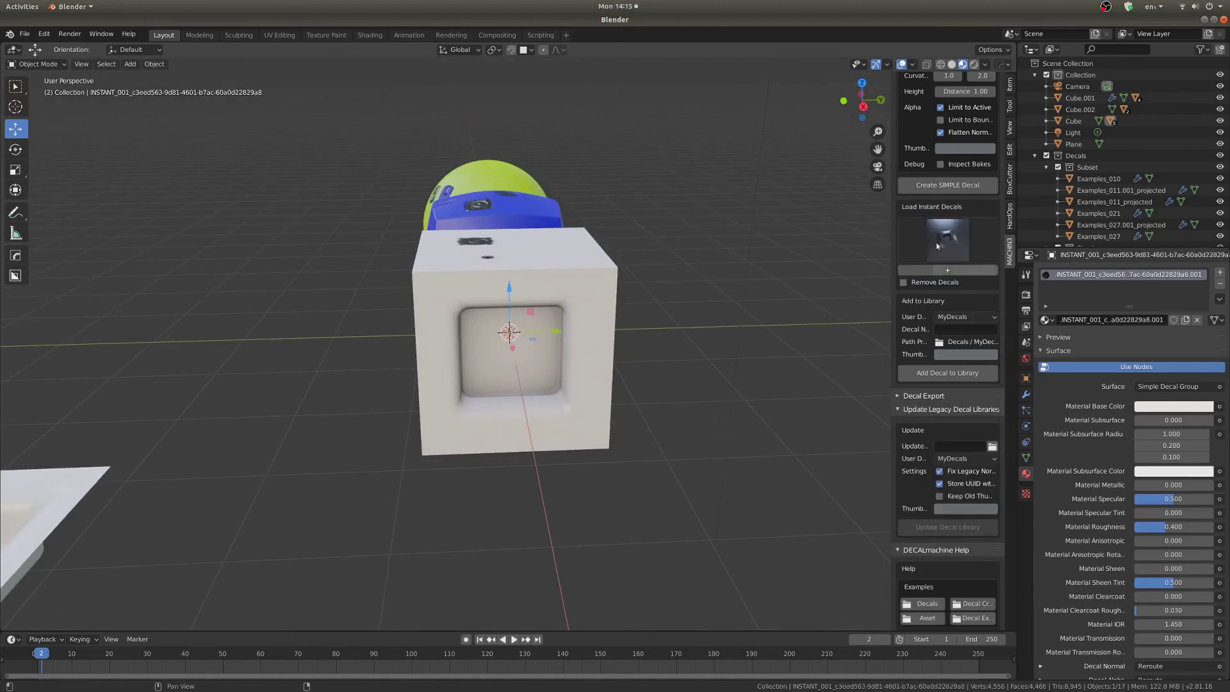
left_click(937, 242)
left_click(965, 284)
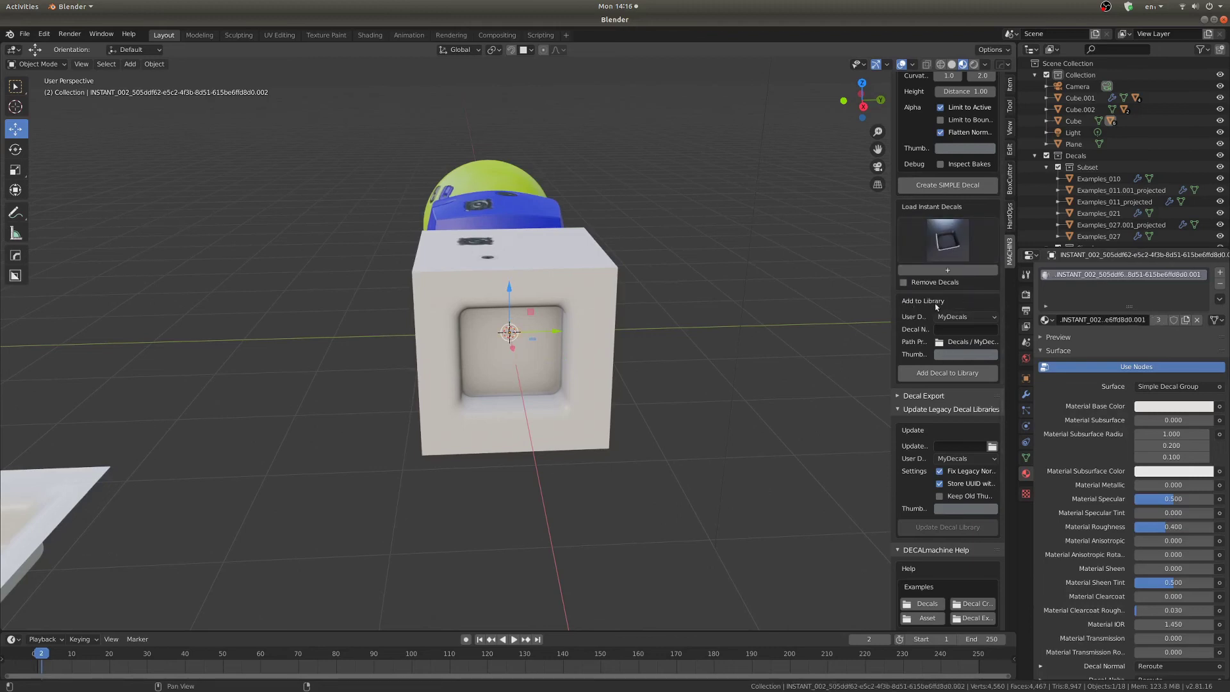
left_click(944, 357)
Name the decal bumb2 and add it to the MyDecals library
left_click(959, 329)
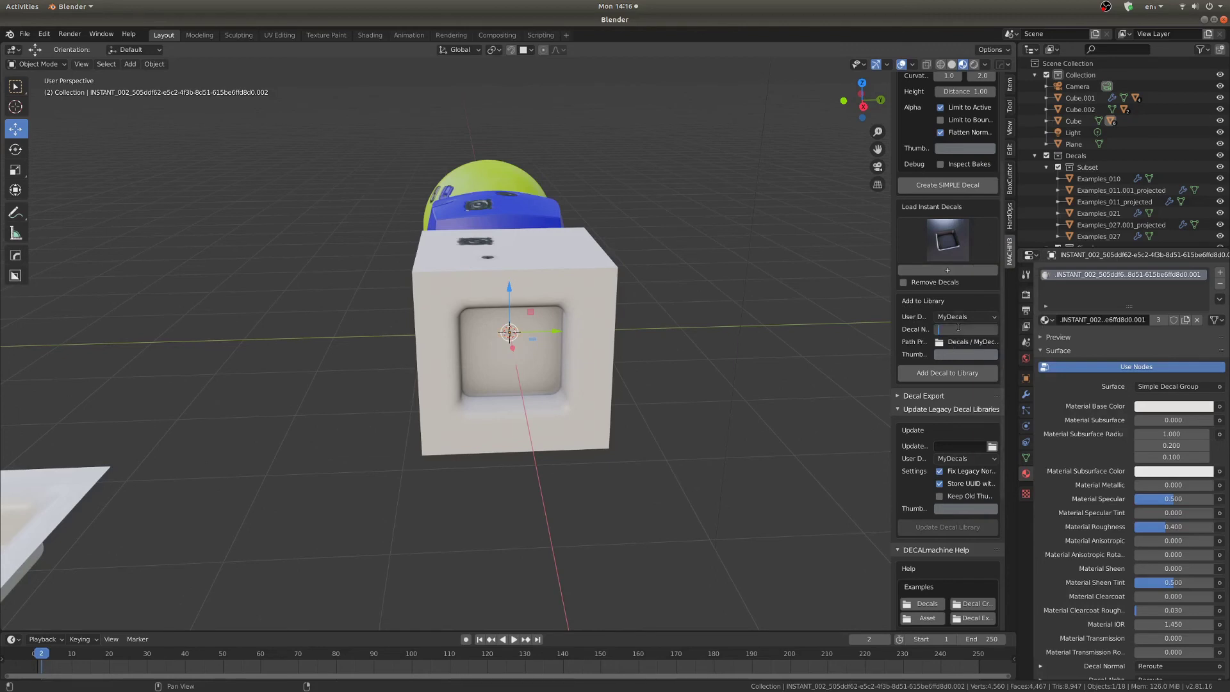
type("bumb2")
key("Return")
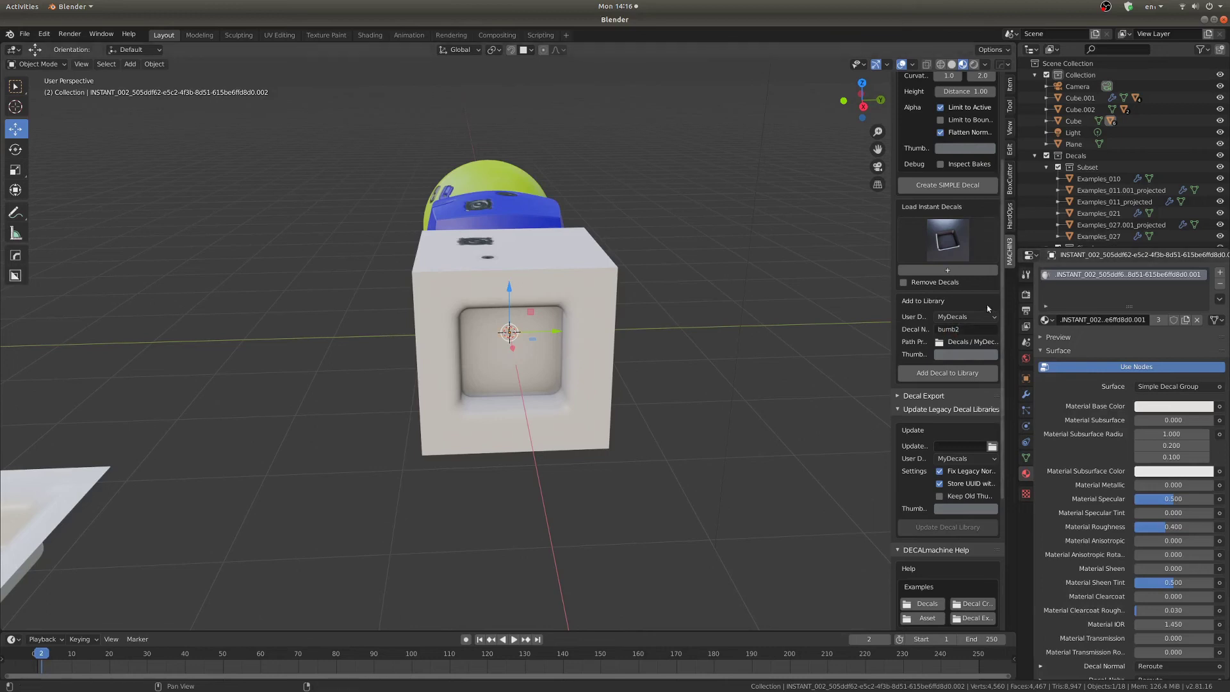
left_click(935, 374)
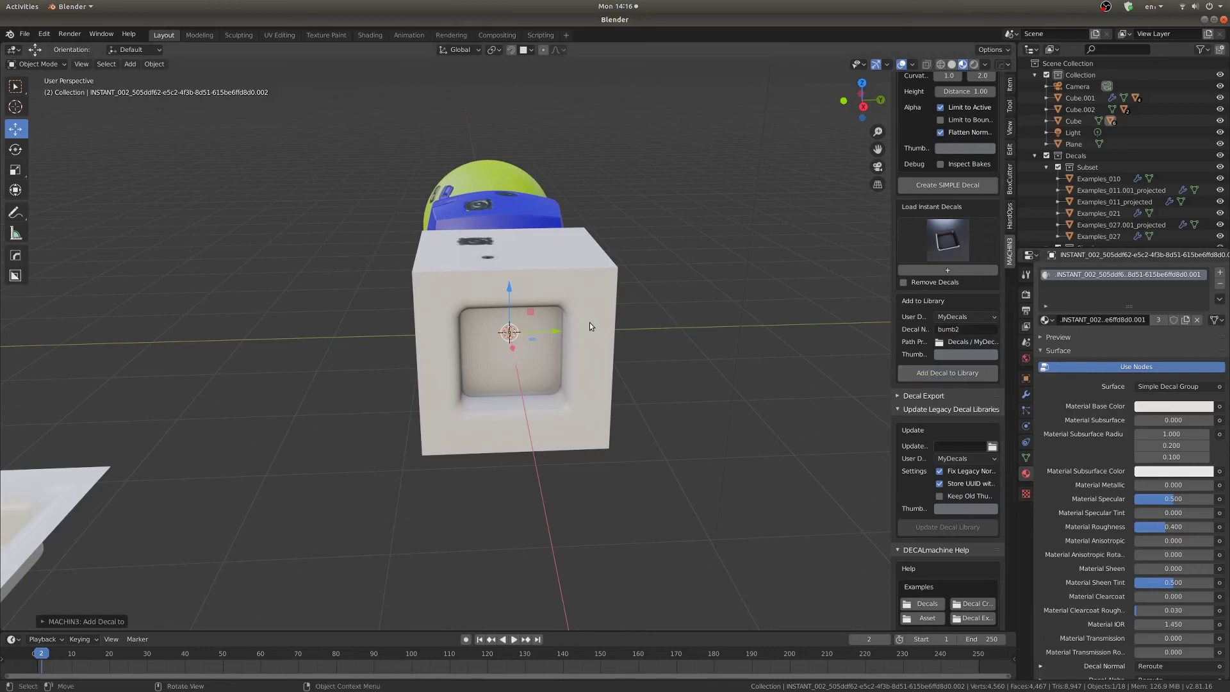
Insert the bumb2 decal from MyDecals onto the blue cube and move it near the top edge
middle_click_drag(589, 321, 624, 328)
key("d")
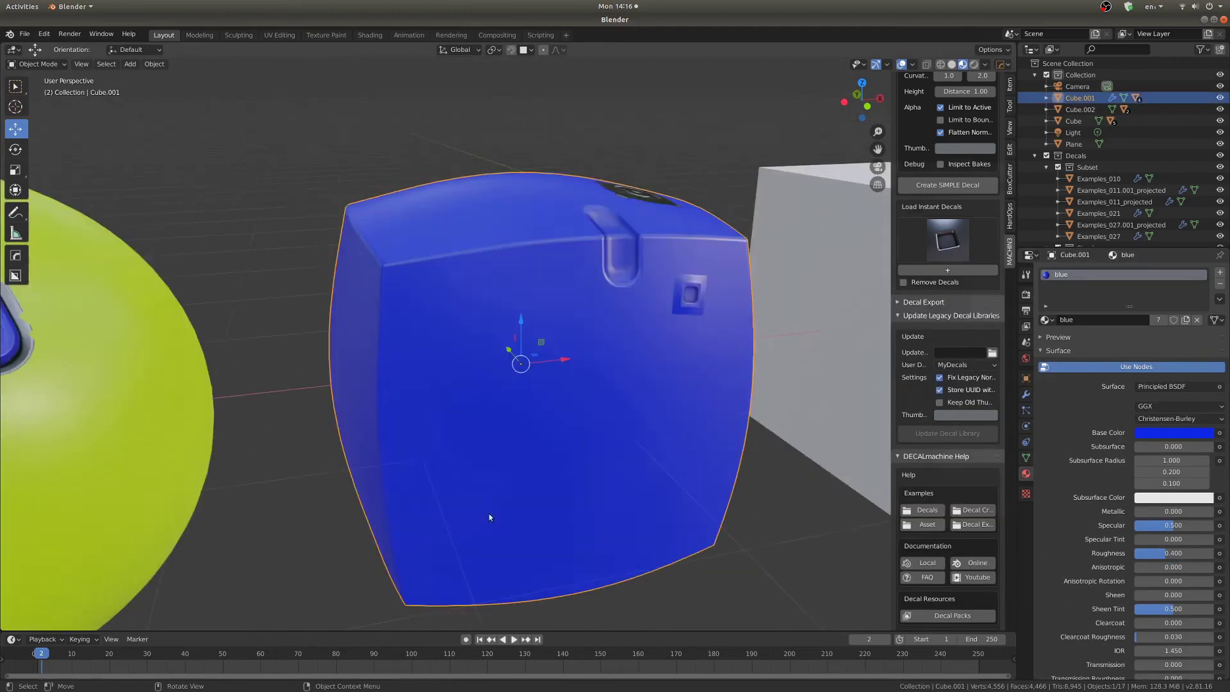
middle_click_drag(489, 513, 567, 459)
scroll(566, 458, "up", 8)
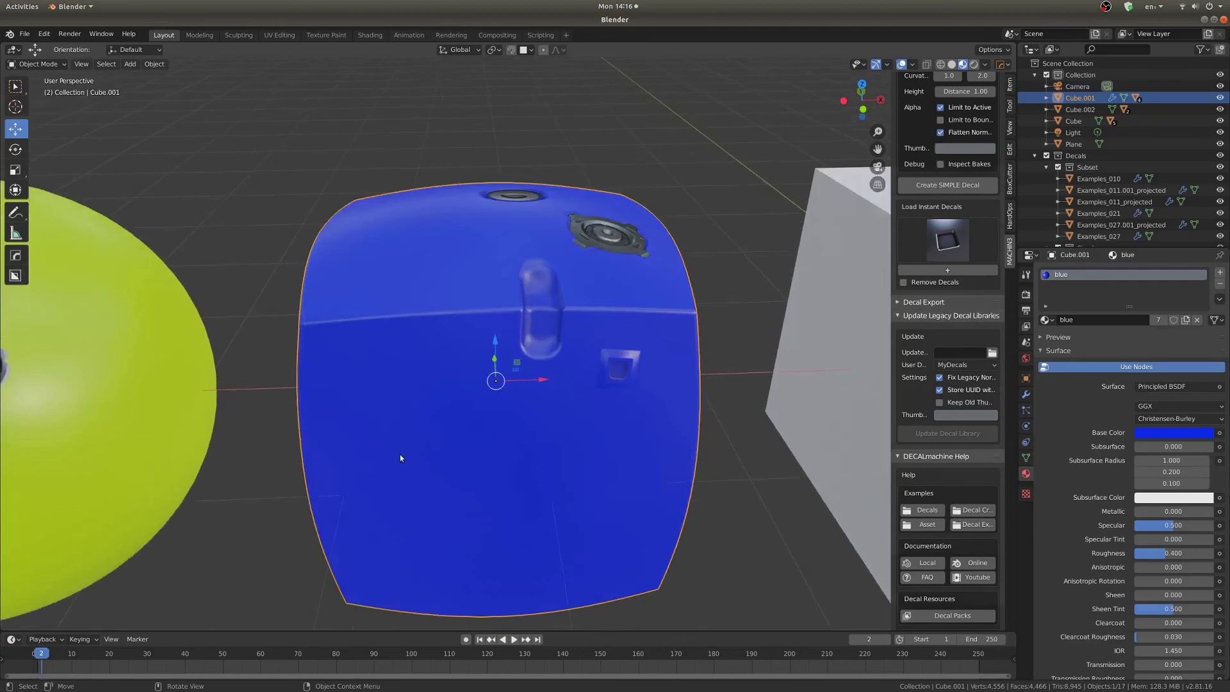
key("d")
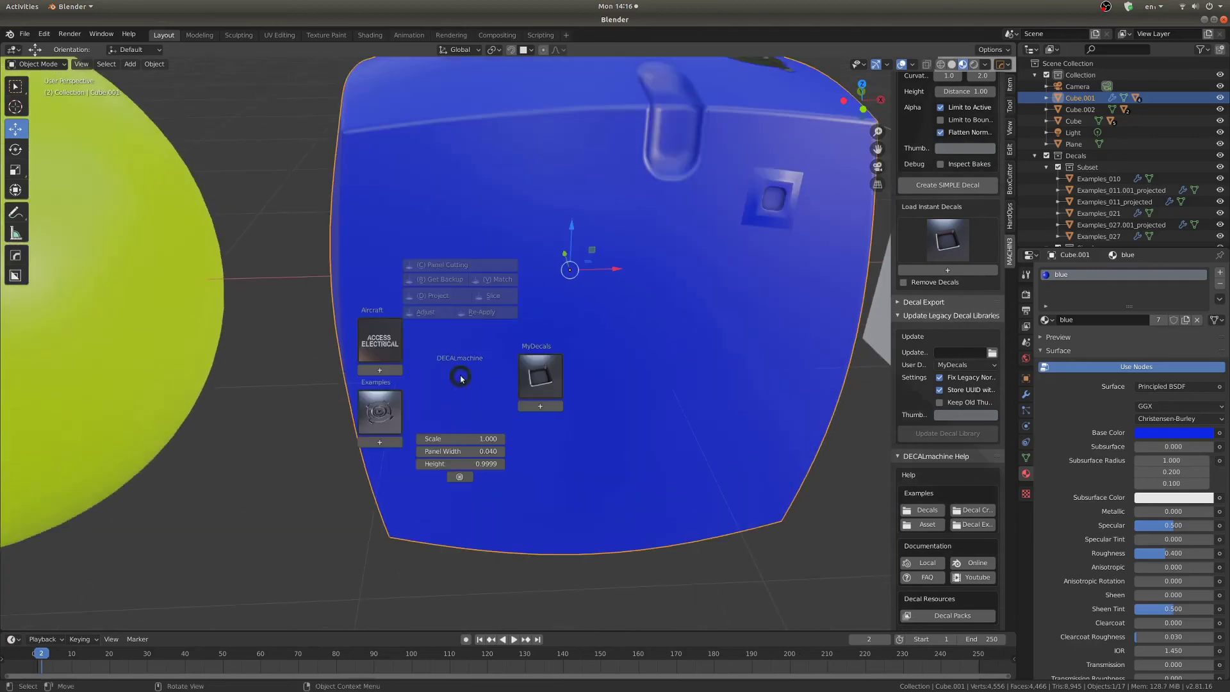
left_click(538, 375)
left_click(636, 426)
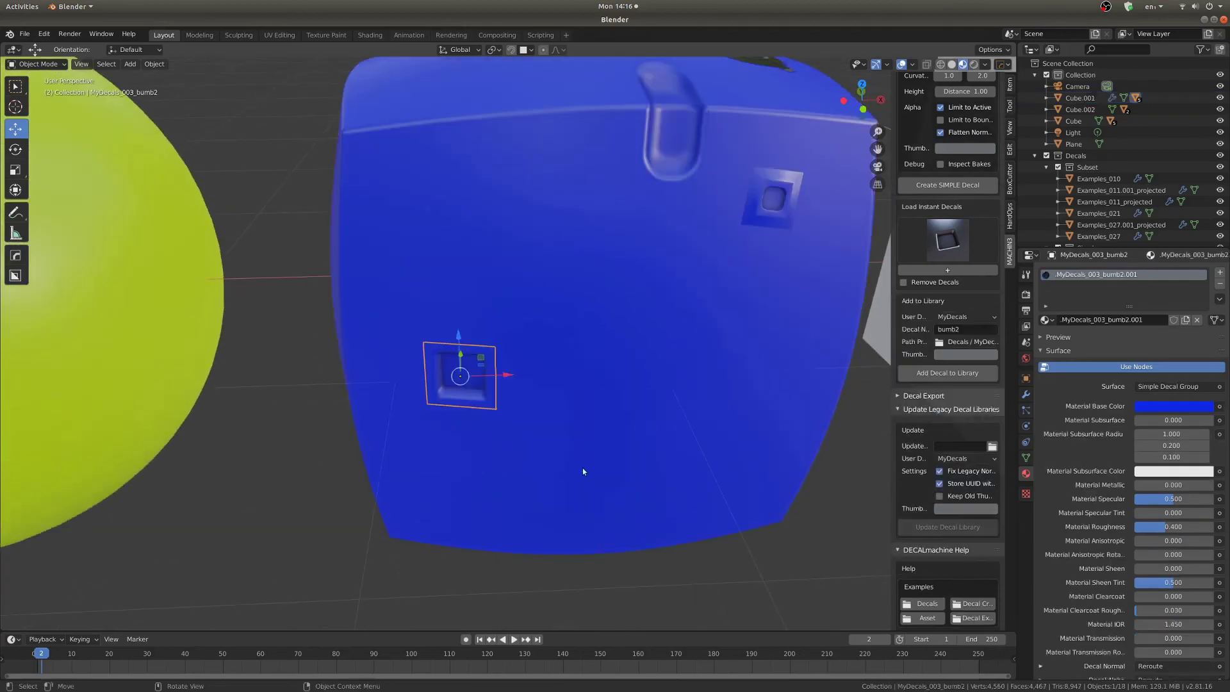
key("g")
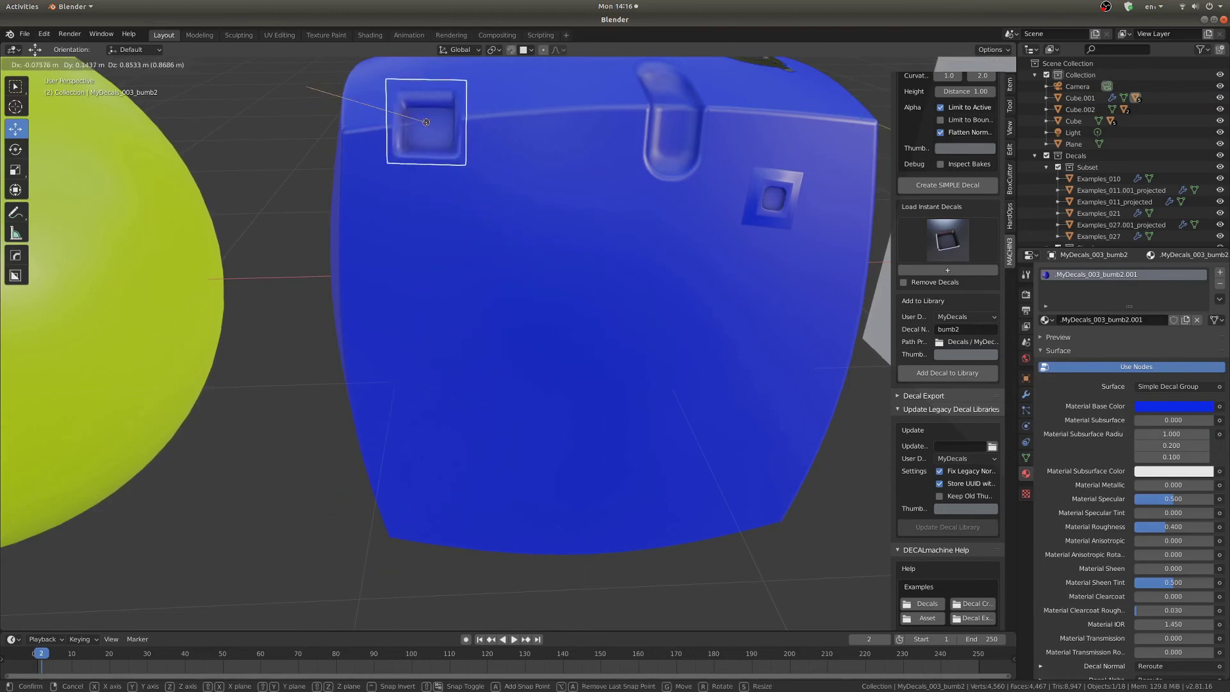
left_click(427, 119)
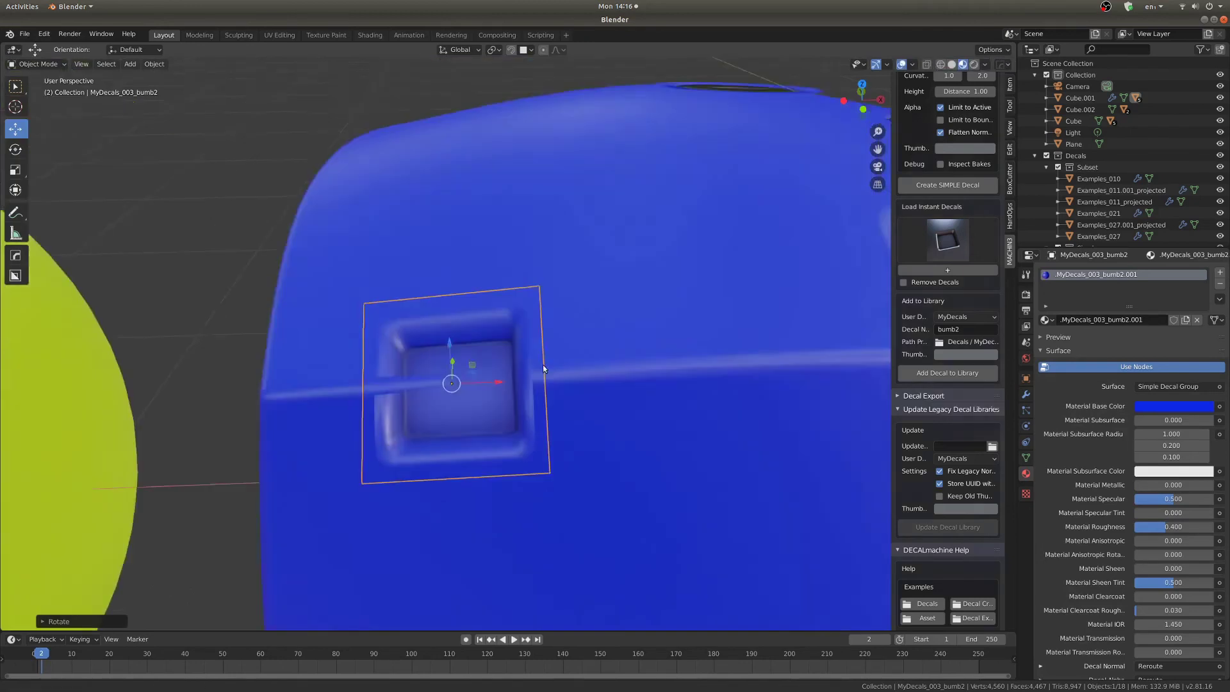
Duplicate the bumb2 decal beside the original and select both decals
scroll(454, 381, "down", 6)
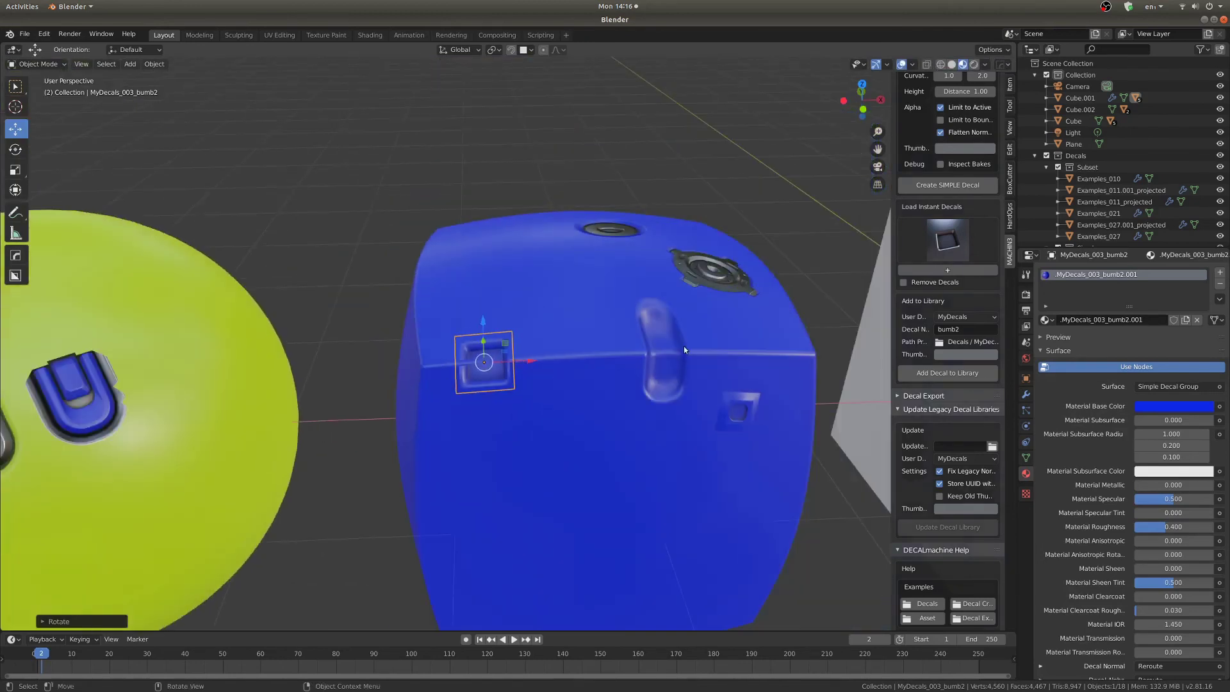
scroll(493, 382, "up", 2)
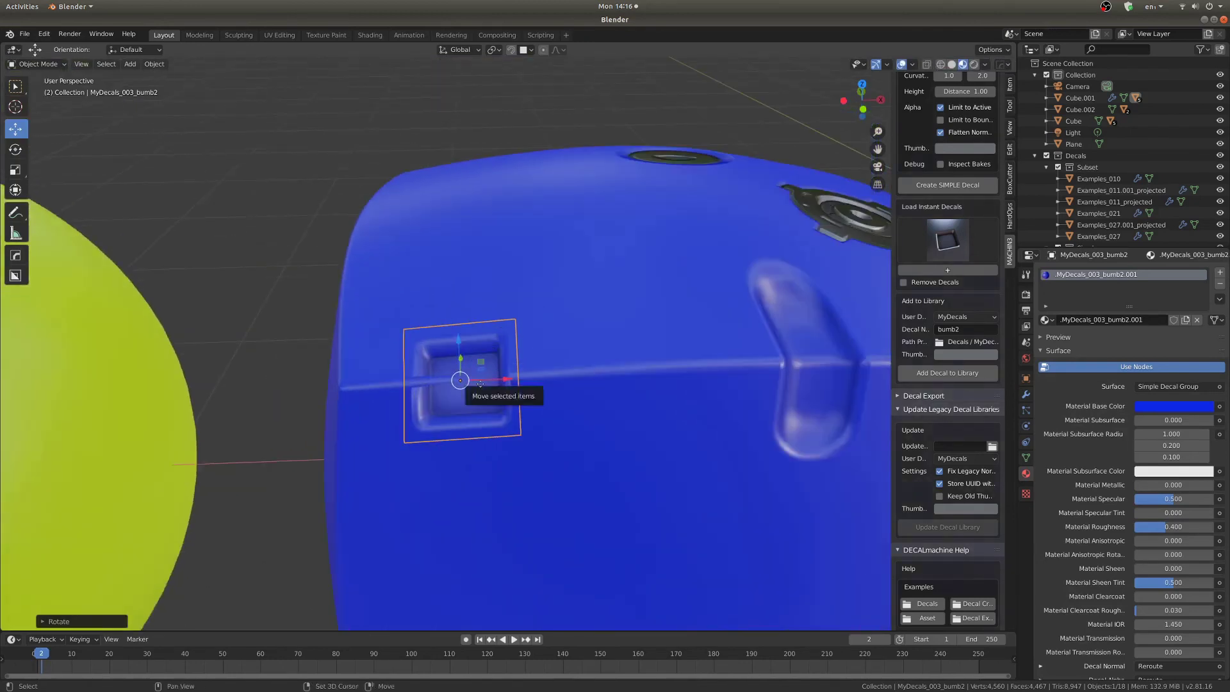
key("shift+d")
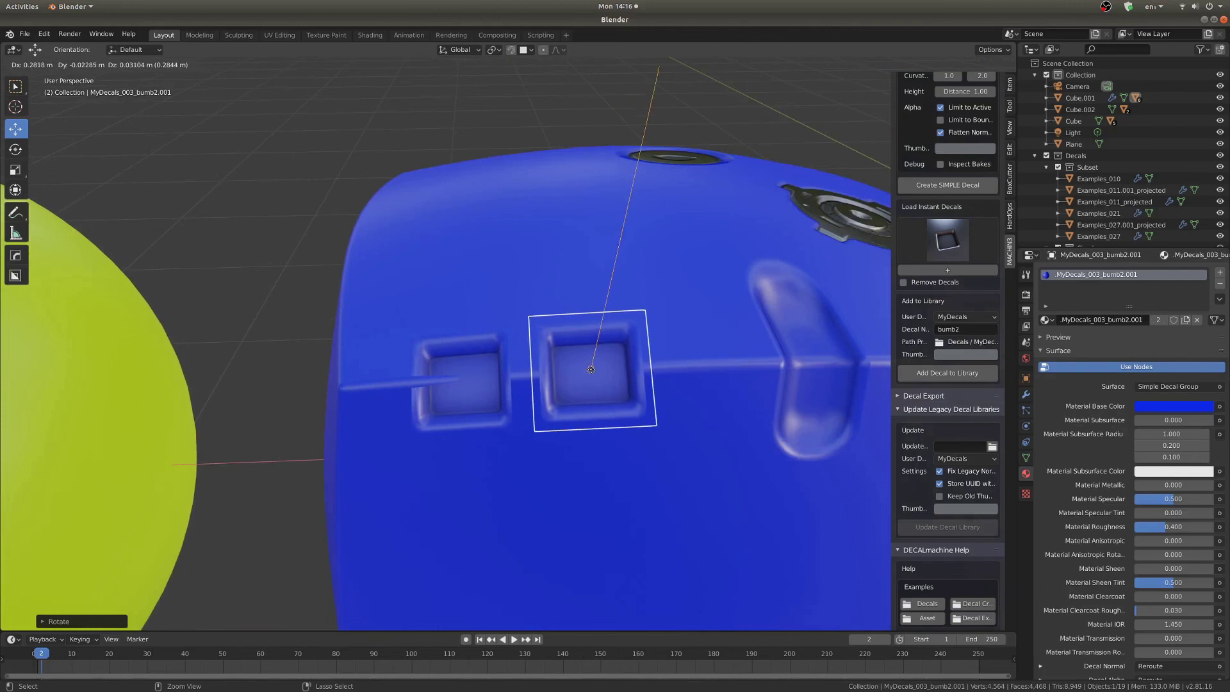
left_click(591, 369)
left_click(473, 425, "shift")
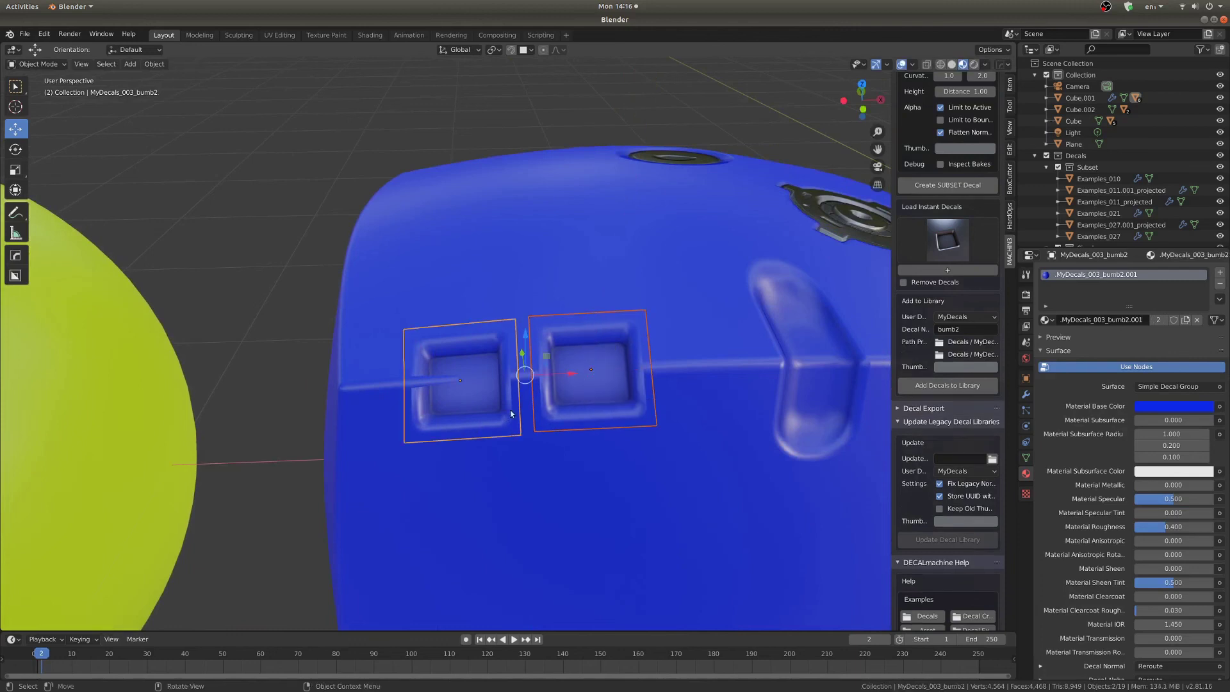
middle_click_drag(537, 388, 543, 214)
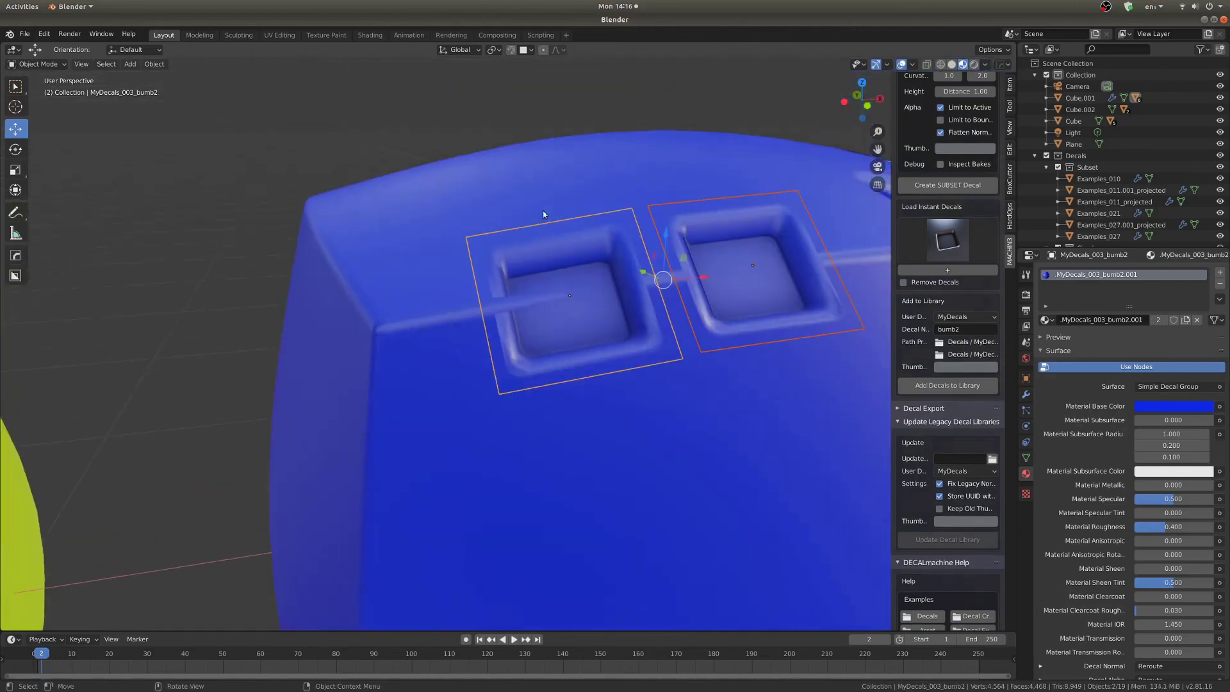
Project both bumb2 decals onto the cube's curved surface and adjust their height
key("d")
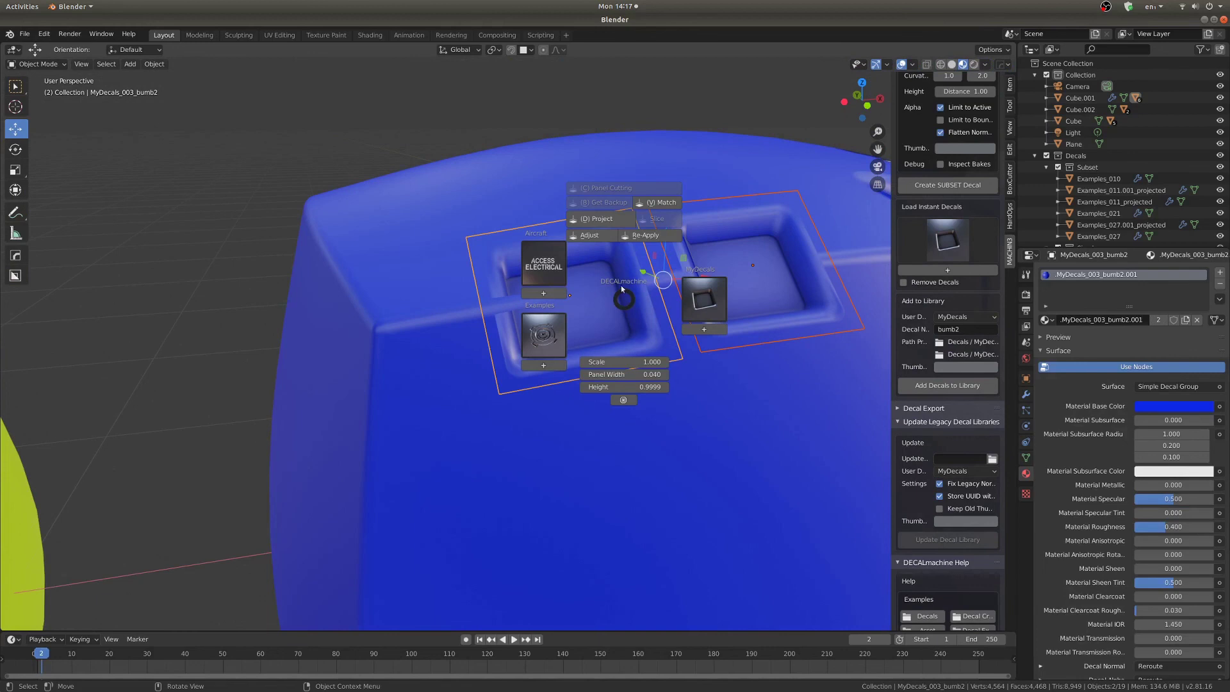
left_click(594, 239)
left_click(613, 234)
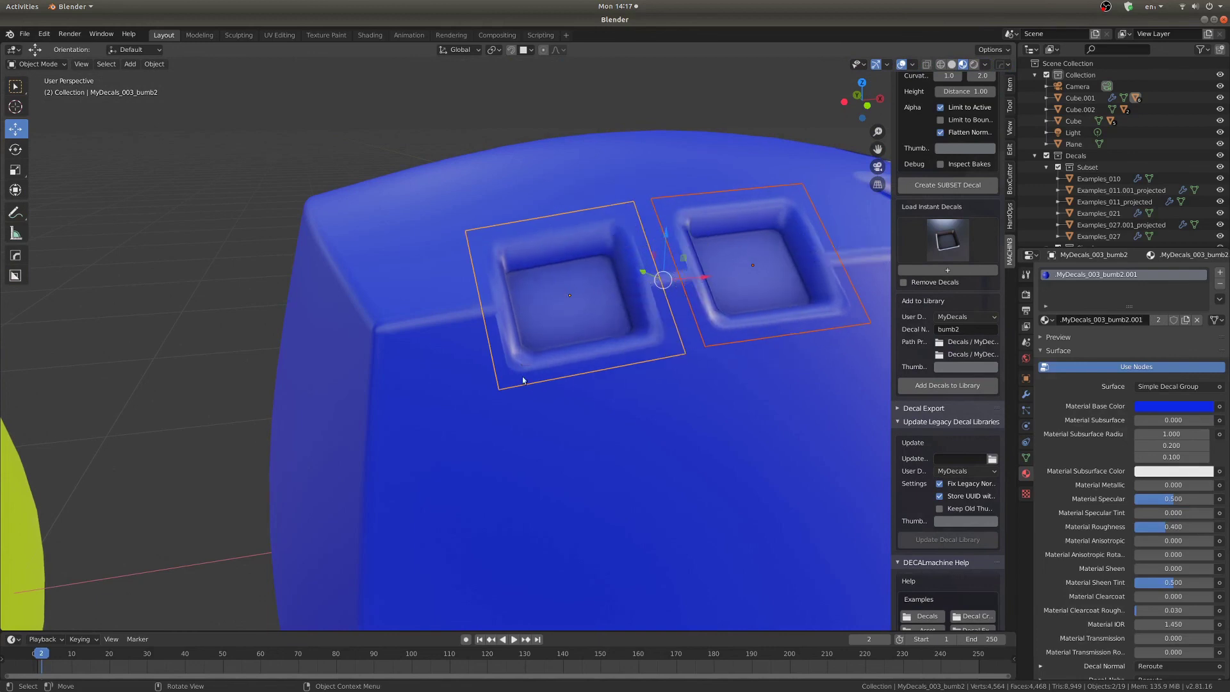
key("d")
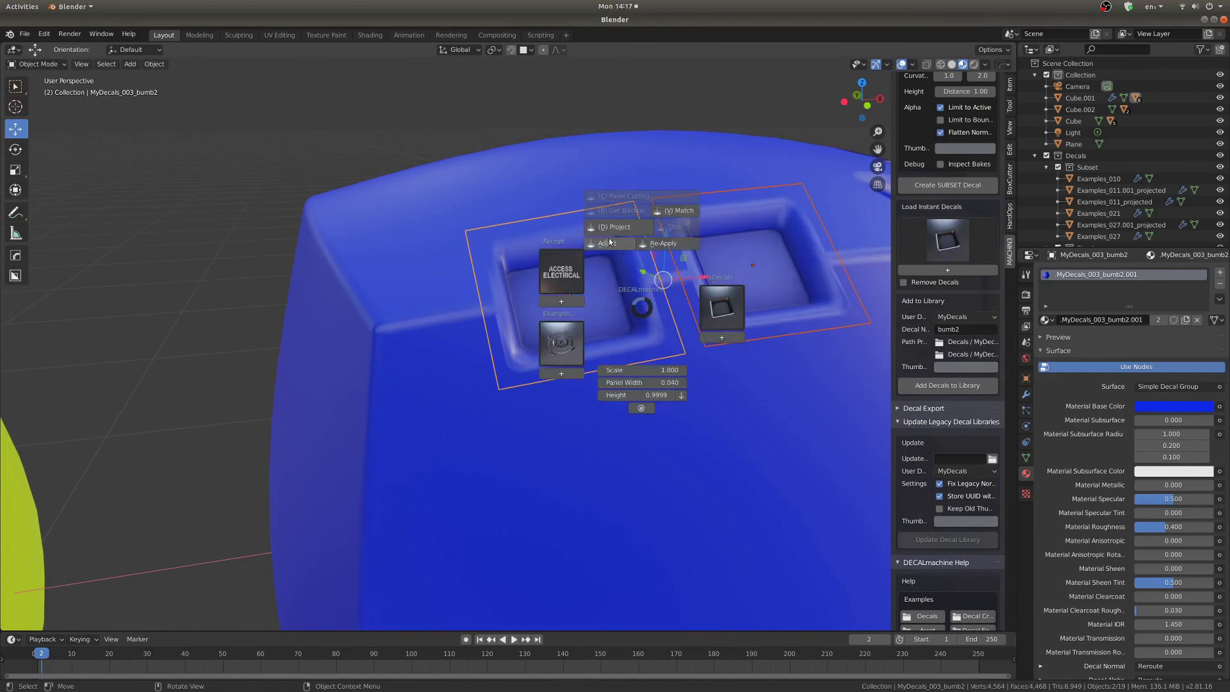
left_click(625, 242)
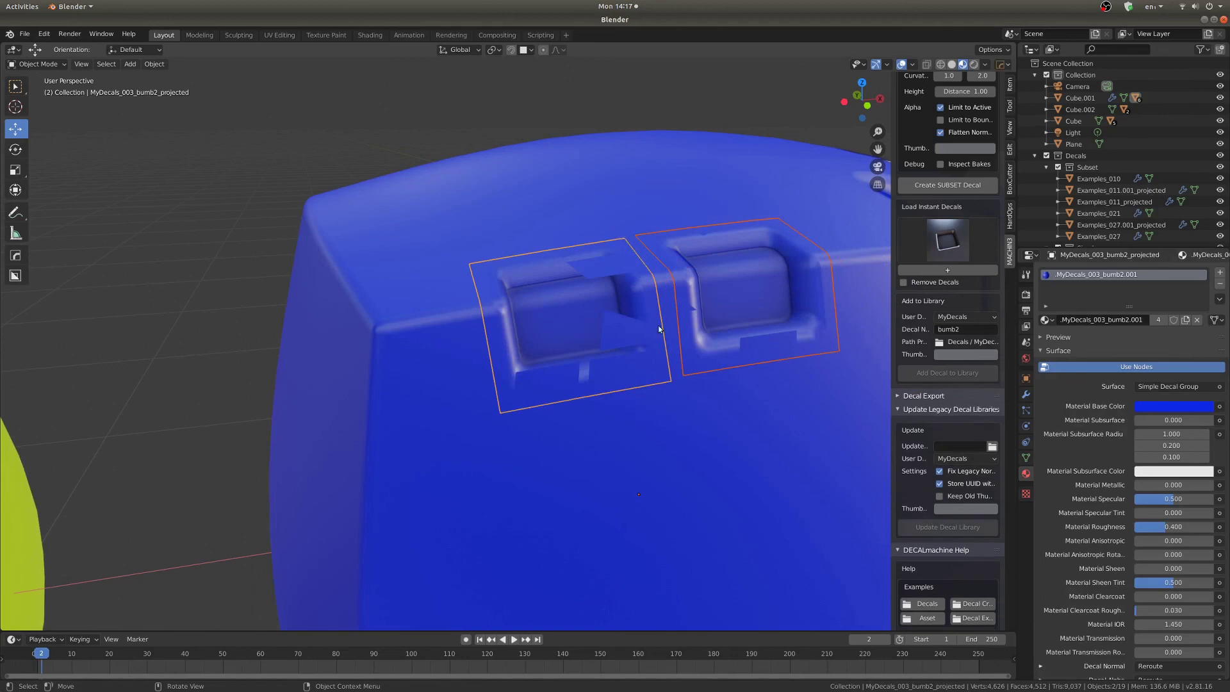
key("d")
left_click(626, 262)
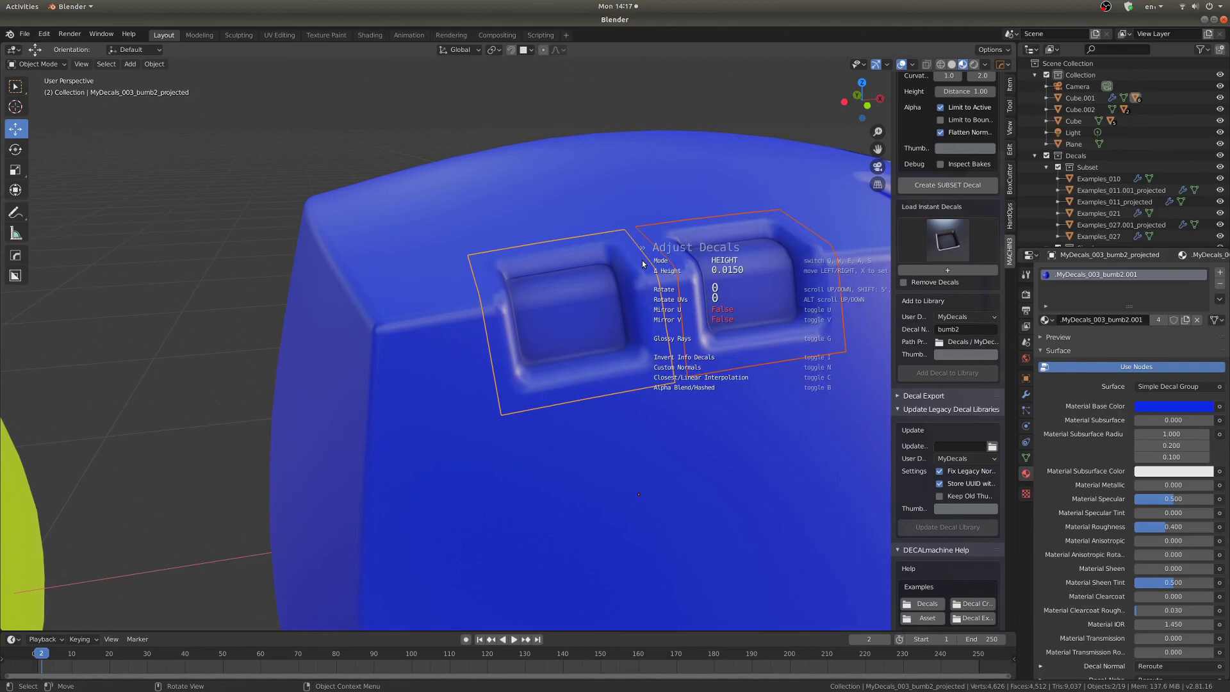
left_click(637, 262)
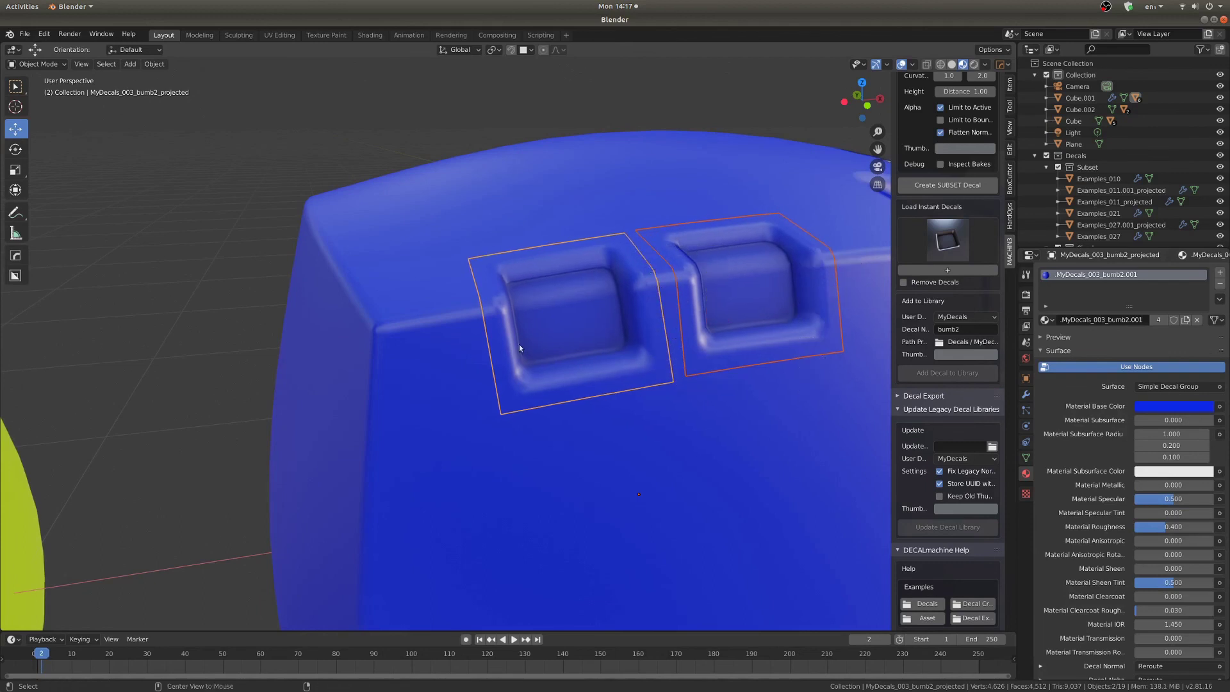
Reselect both projected decals and inspect them from a low side view, then deselect
key("alt+a")
scroll(577, 318, "down", 4)
middle_click_drag(579, 318, 568, 350)
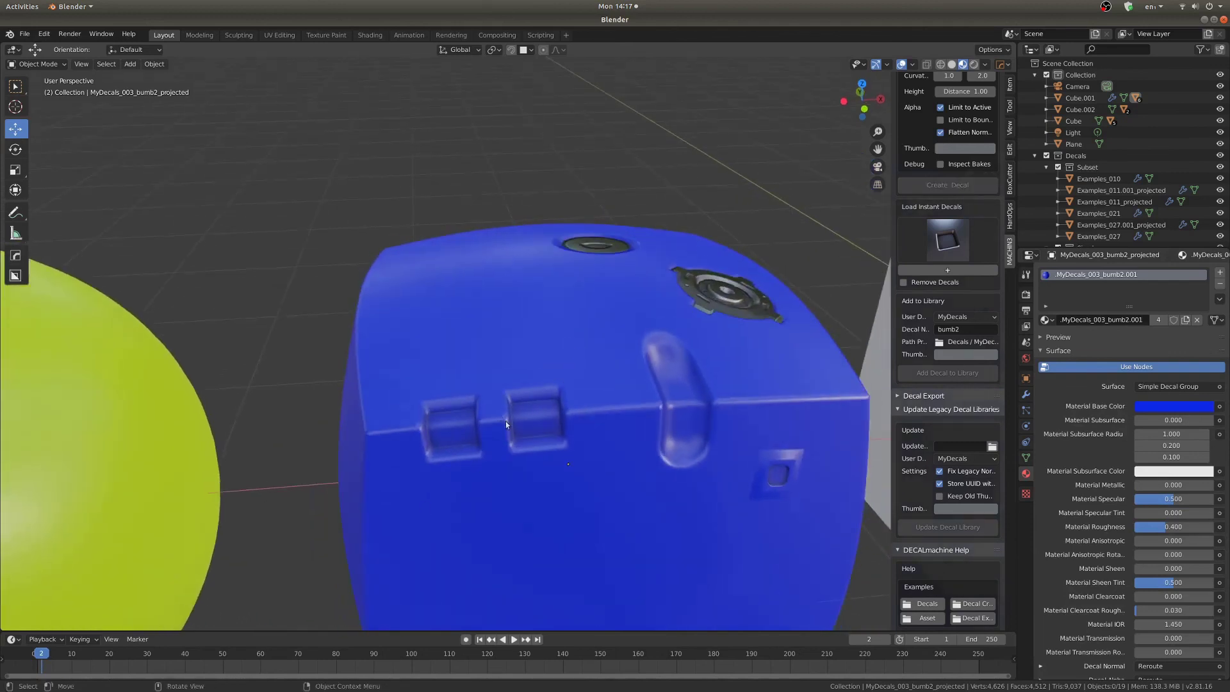
left_click(532, 407)
left_click(424, 440, "shift")
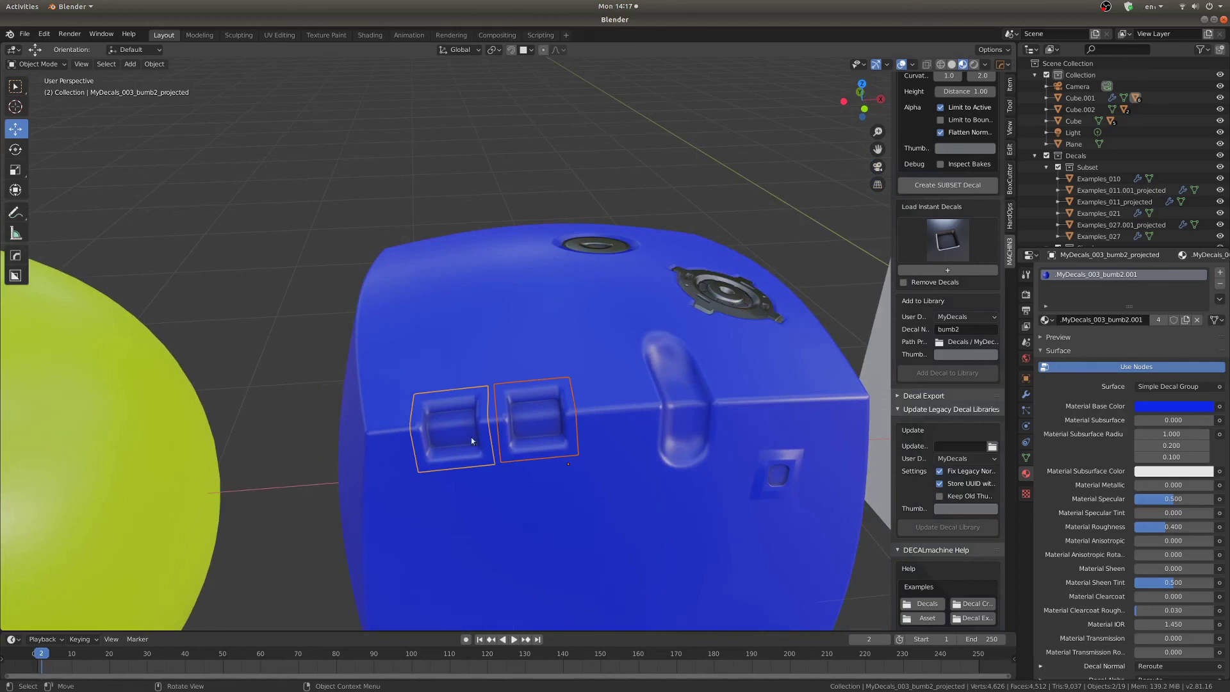
scroll(491, 416, "up", 4)
middle_click_drag(473, 393, 568, 403)
key("alt+a")
scroll(602, 382, "down", 11)
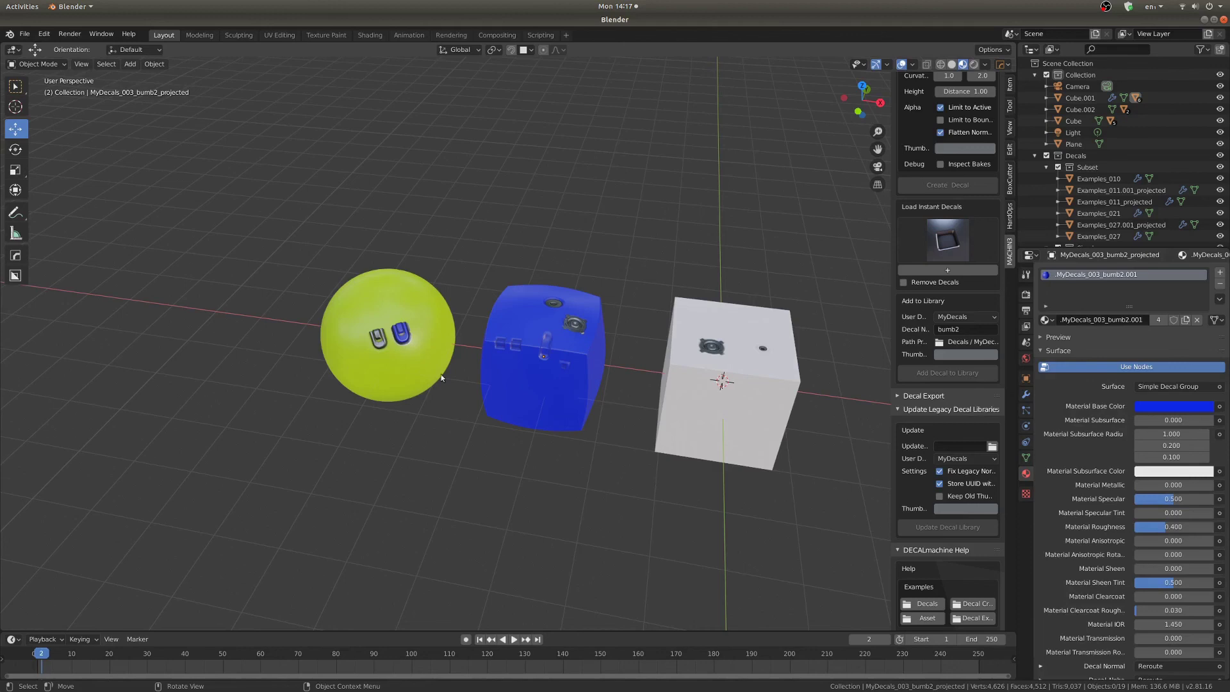
middle_click_drag(441, 378, 666, 399)
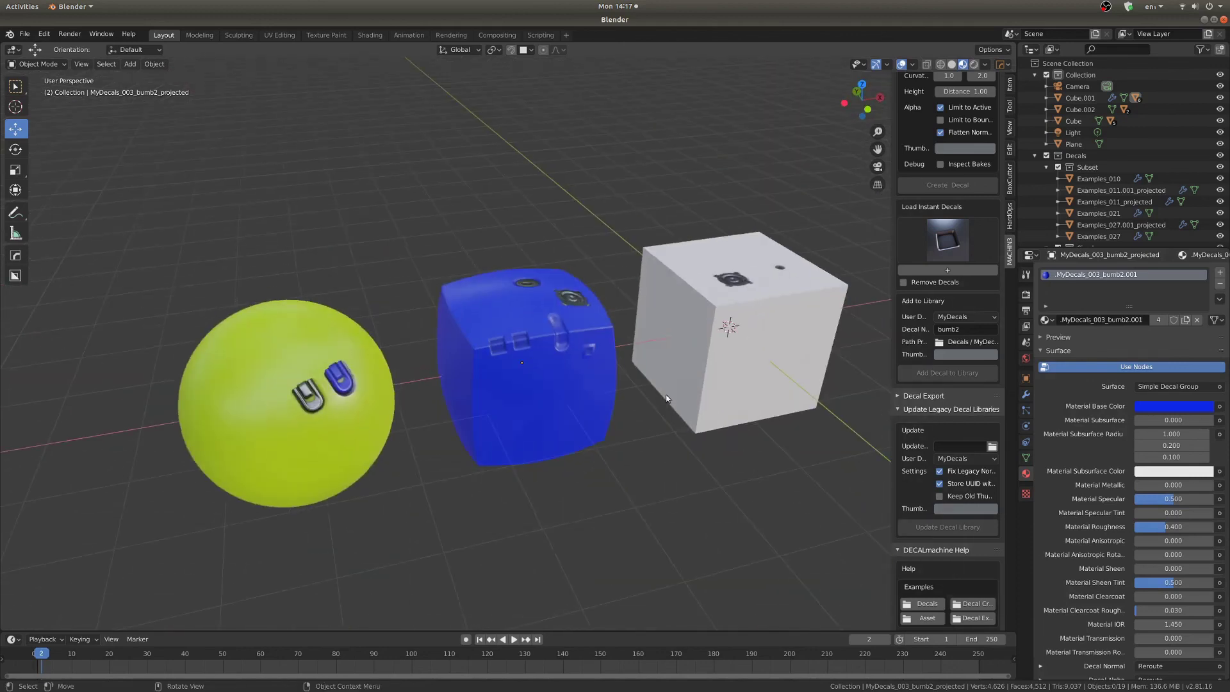